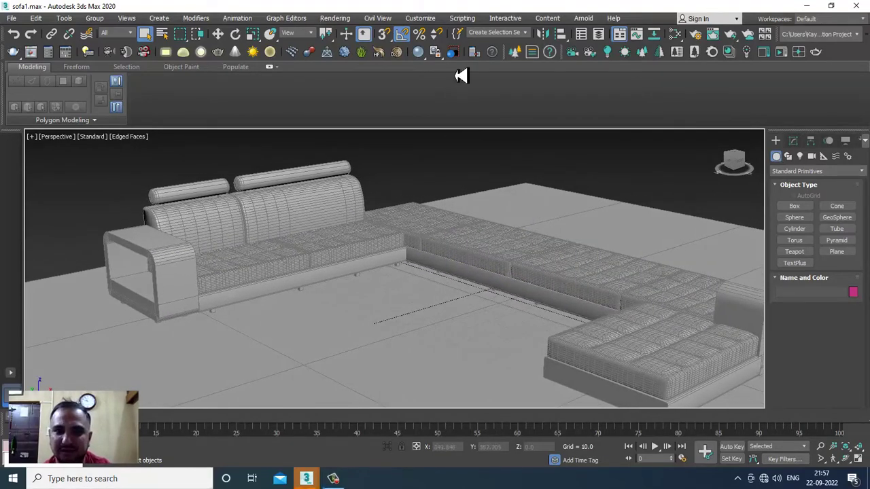
# Step: Switch the production renderer to CoronaRenderer in the render setup
pyautogui.click(343, 21)
pyautogui.click(360, 77)
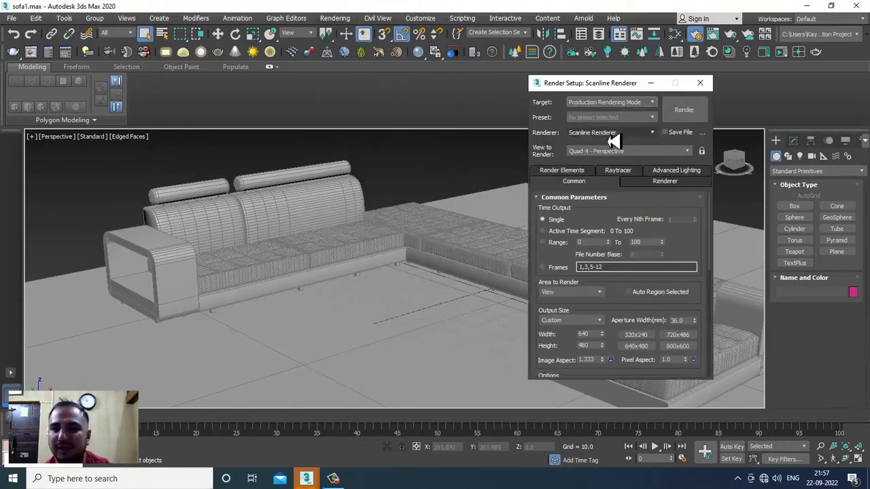
pyautogui.click(608, 134)
pyautogui.click(617, 184)
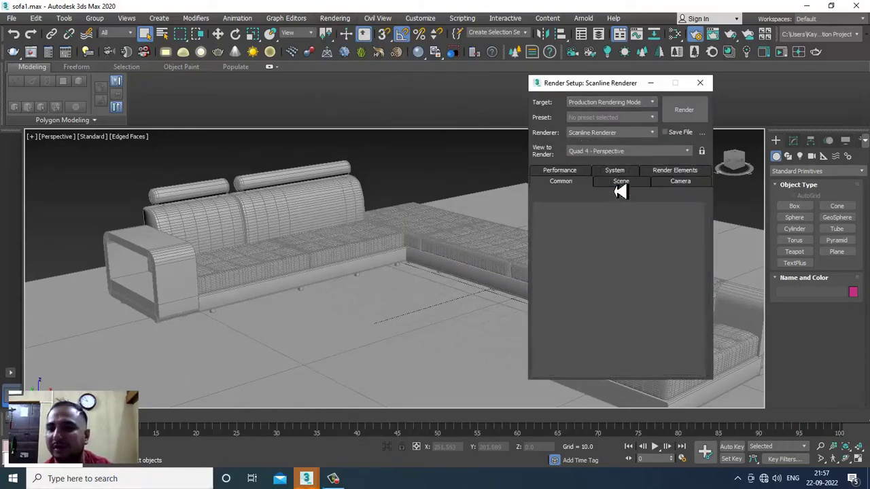
pyautogui.click(558, 172)
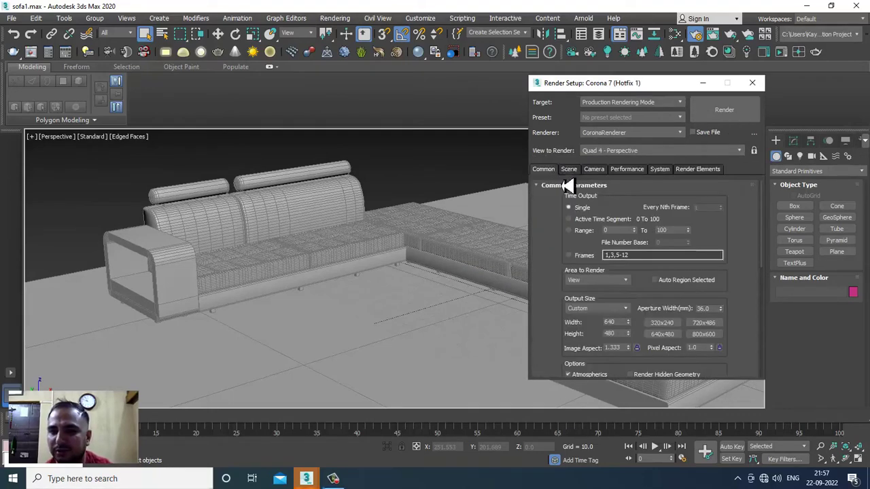
# Step: Set the render output size to HDTV (video) at 1920 x 1080 and minimise the render setup
pyautogui.click(597, 309)
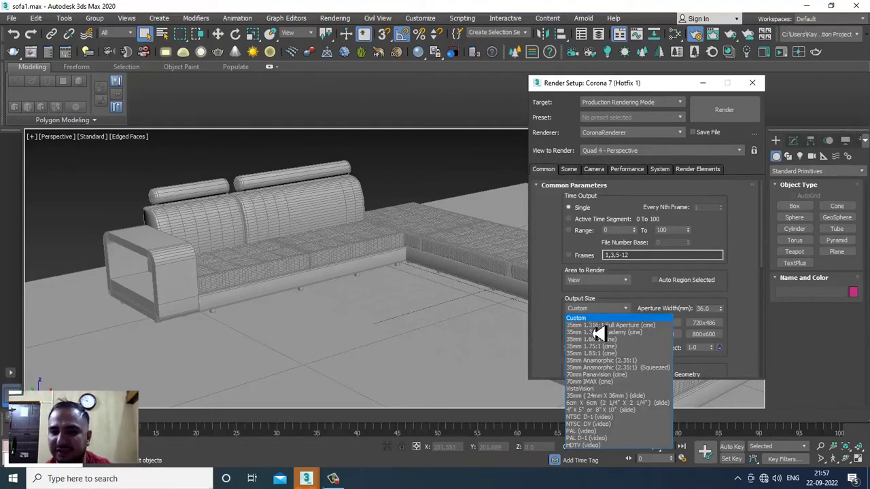
pyautogui.click(598, 445)
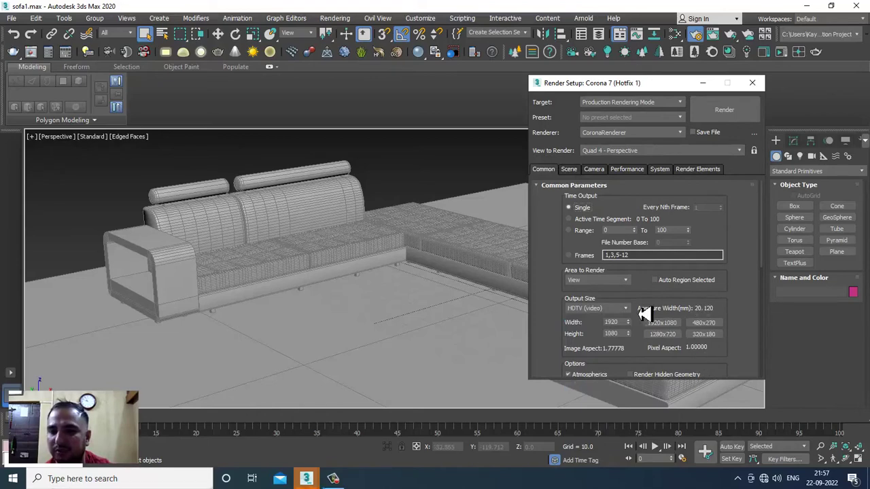
pyautogui.scroll(-2, 649, 367)
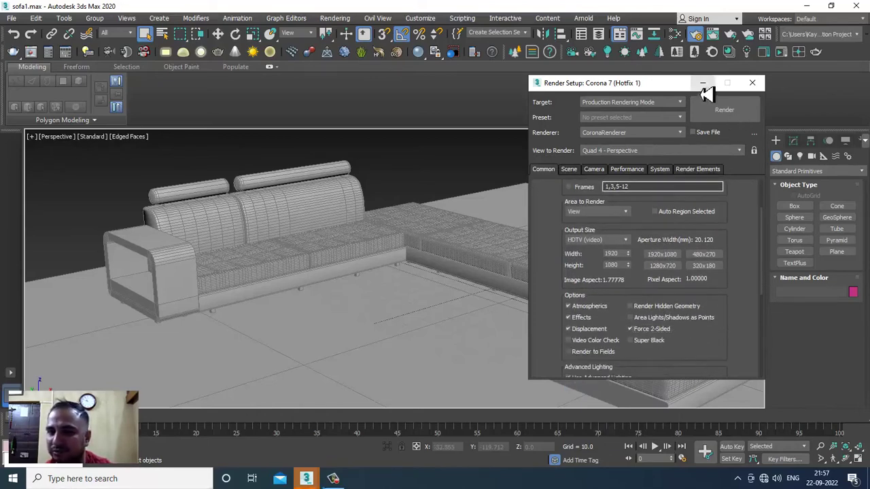
pyautogui.click(704, 83)
# Step: Add a CoronaLegacyMtl node in the Slate Material Editor, show its parameters and place it near the middle of the view
pyautogui.press('m')
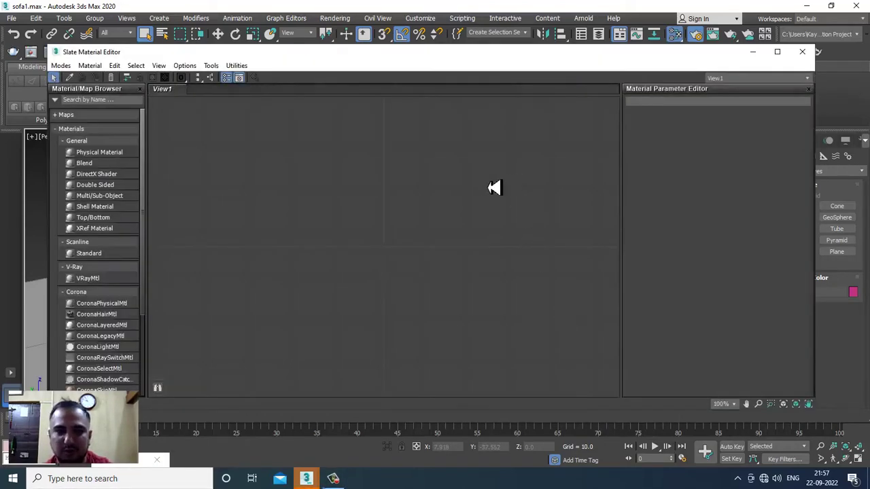
pyautogui.moveTo(144, 203); pyautogui.dragTo(144, 231)
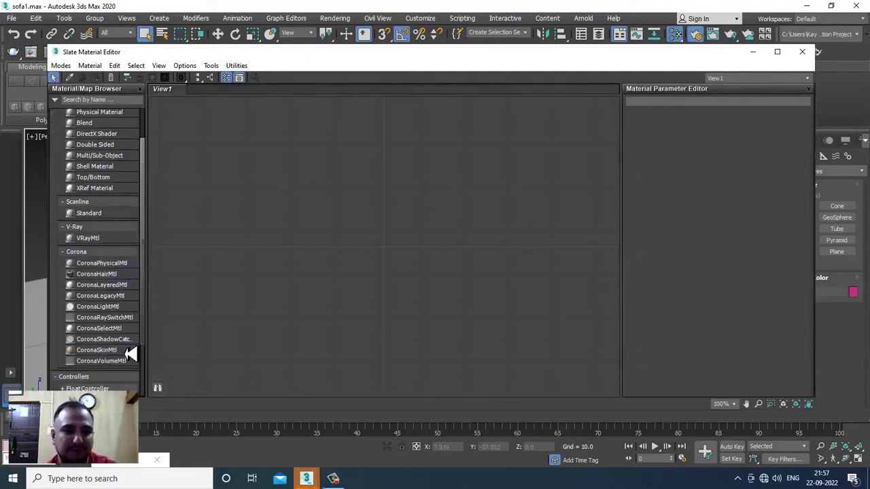
pyautogui.moveTo(108, 297); pyautogui.dragTo(253, 249)
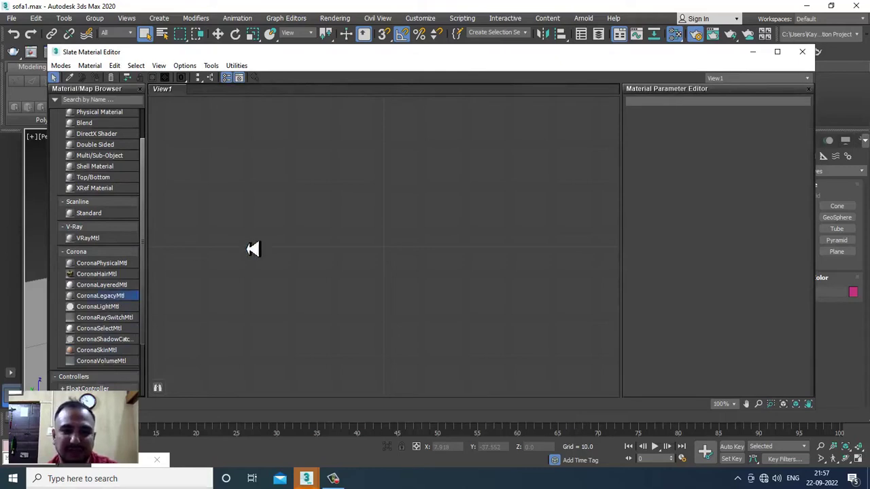
pyautogui.moveTo(312, 211); pyautogui.dragTo(313, 212)
pyautogui.doubleClick(313, 212)
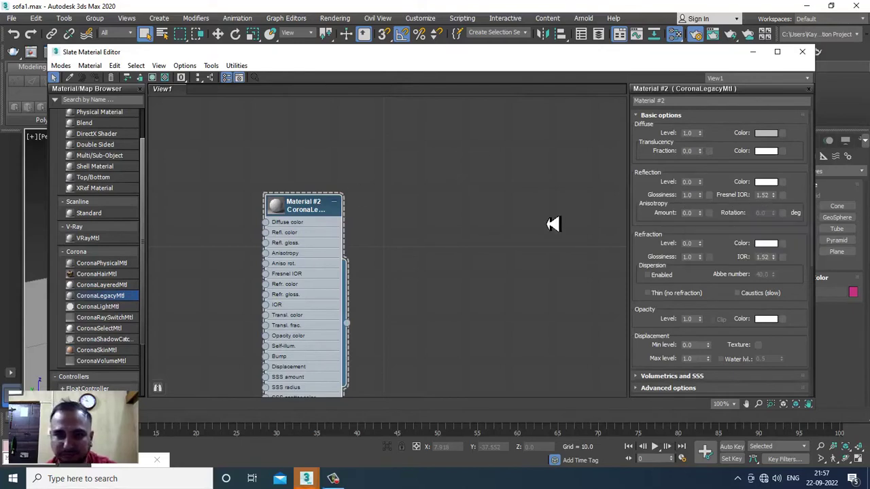
pyautogui.moveTo(316, 211); pyautogui.dragTo(382, 167)
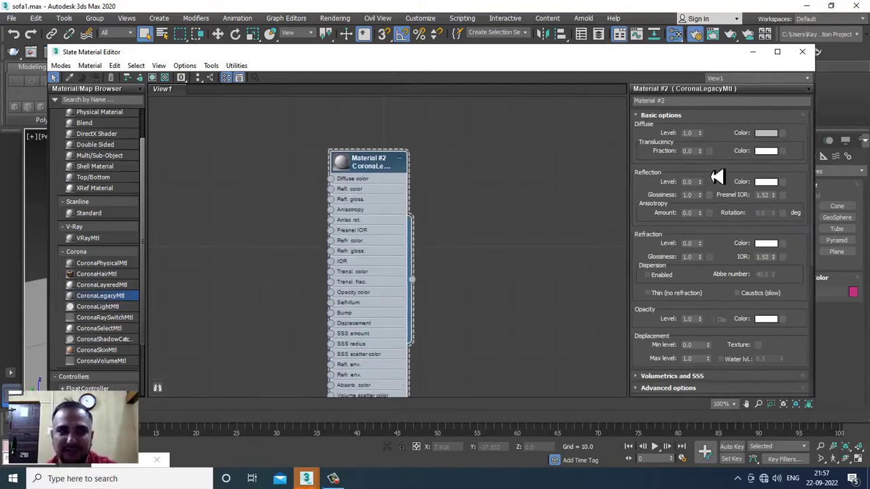
# Step: Choose a general Bitmap map for the Corona material's diffuse color
pyautogui.click(783, 135)
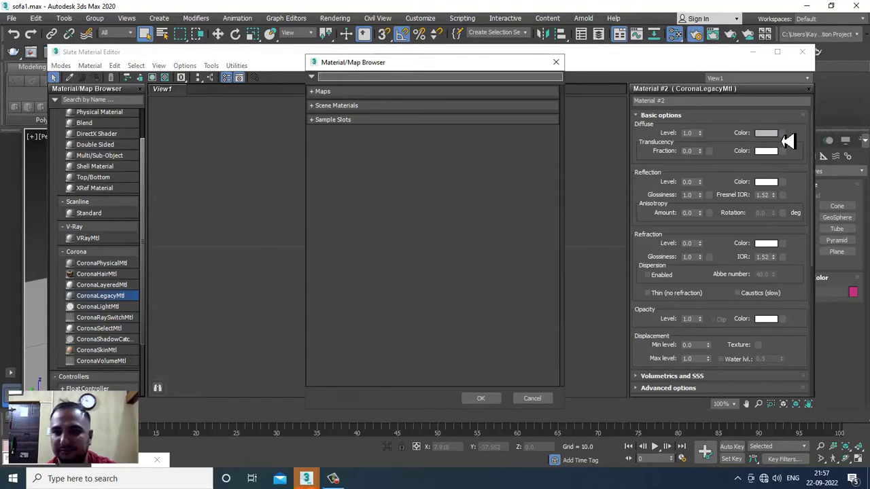
pyautogui.click(340, 93)
pyautogui.click(352, 105)
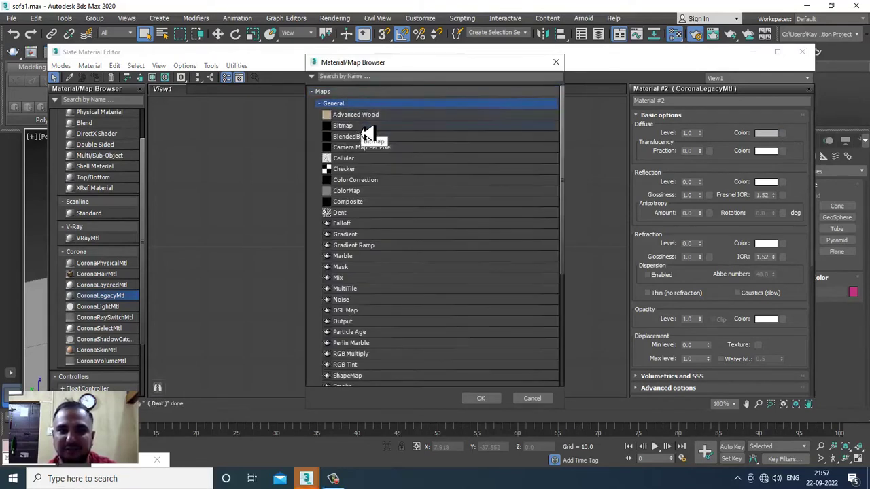
pyautogui.scroll(-5, 375, 350)
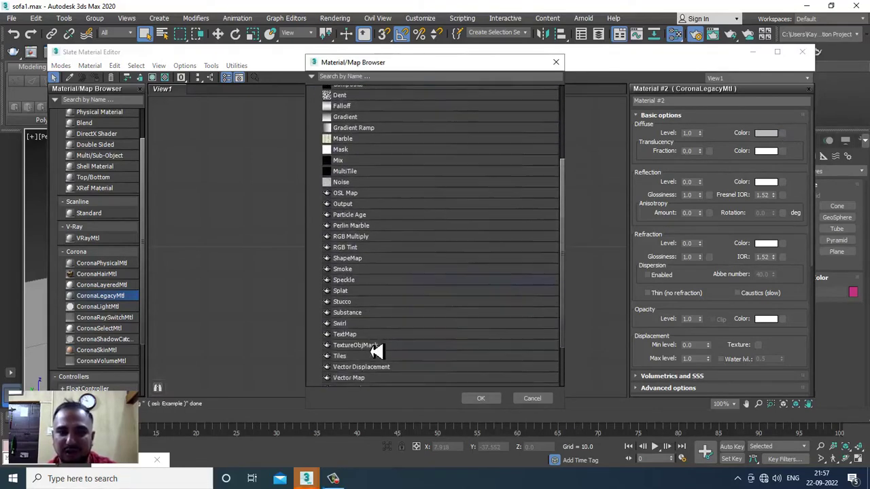
pyautogui.click(358, 353)
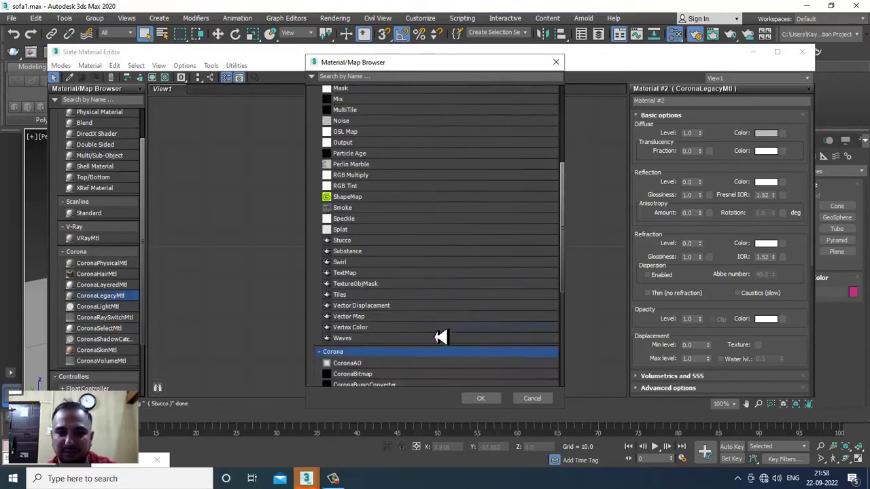
pyautogui.scroll(-2, 442, 333)
pyautogui.scroll(-3, 441, 333)
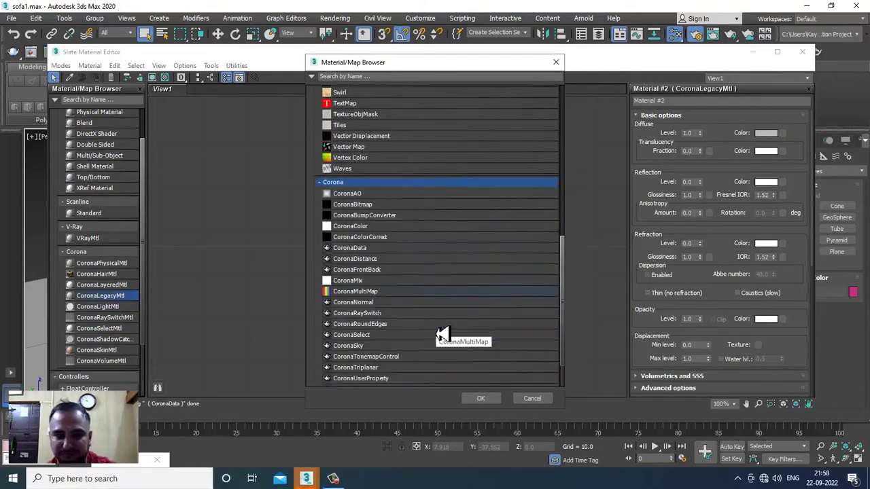
pyautogui.scroll(-2, 442, 334)
pyautogui.scroll(15, 440, 333)
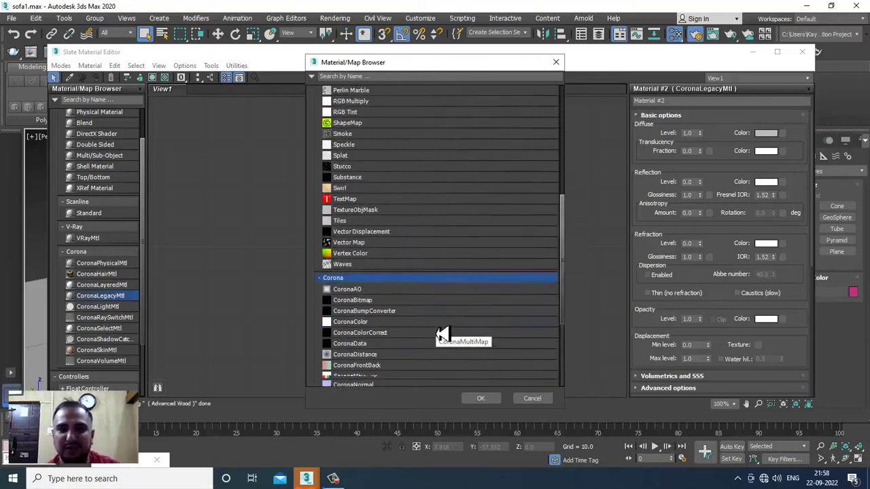
pyautogui.scroll(1, 428, 318)
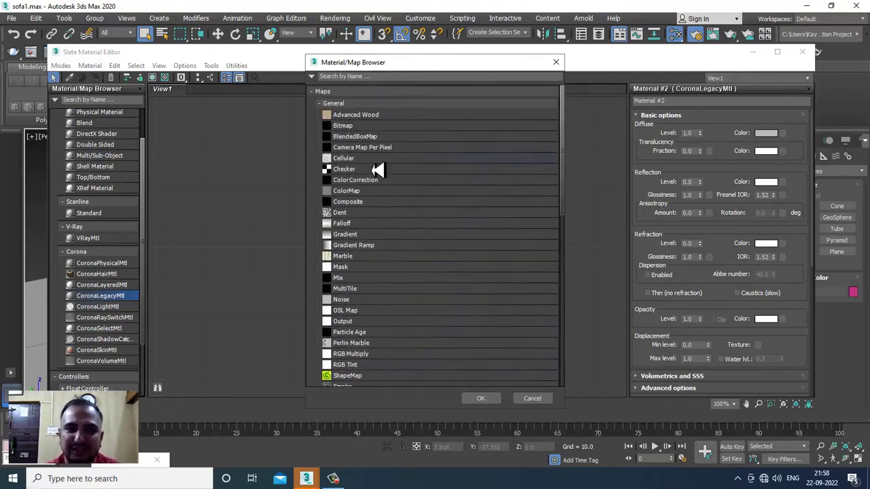
pyautogui.doubleClick(359, 129)
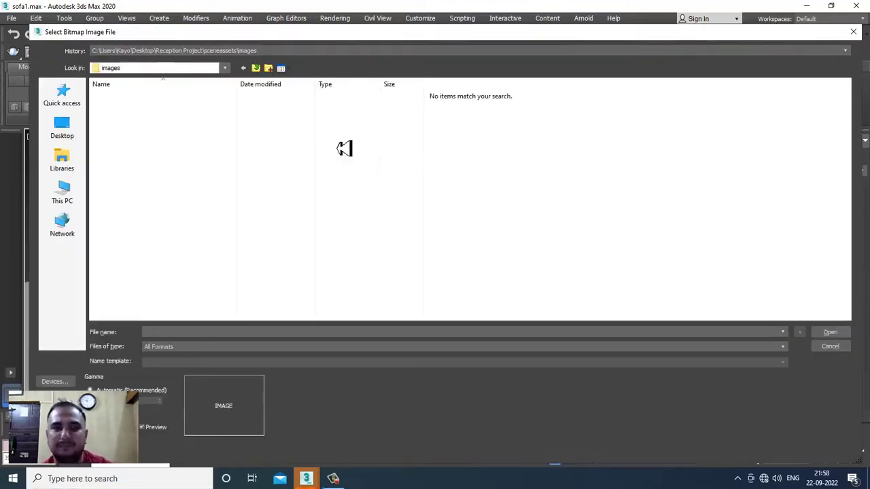
# Step: Load 122093-600x600.jpg from the sofa folder on the Desktop as the diffuse bitmap
pyautogui.click(66, 130)
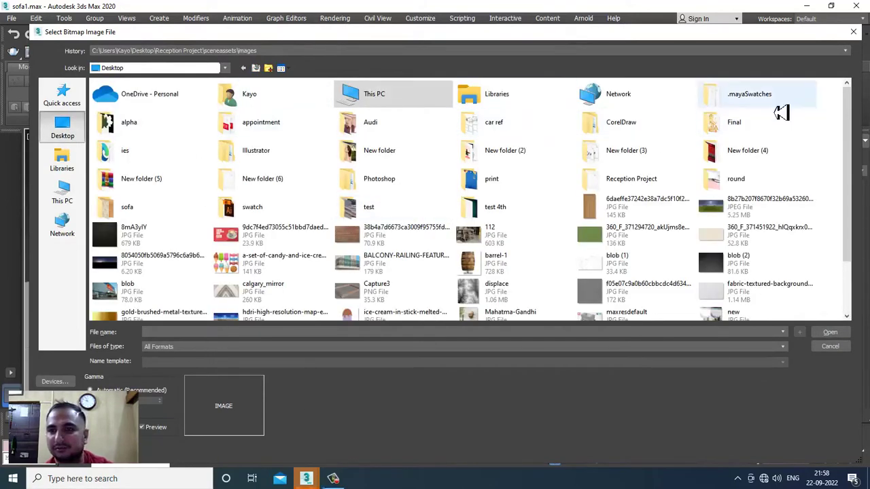
pyautogui.click(746, 103)
pyautogui.doubleClick(136, 207)
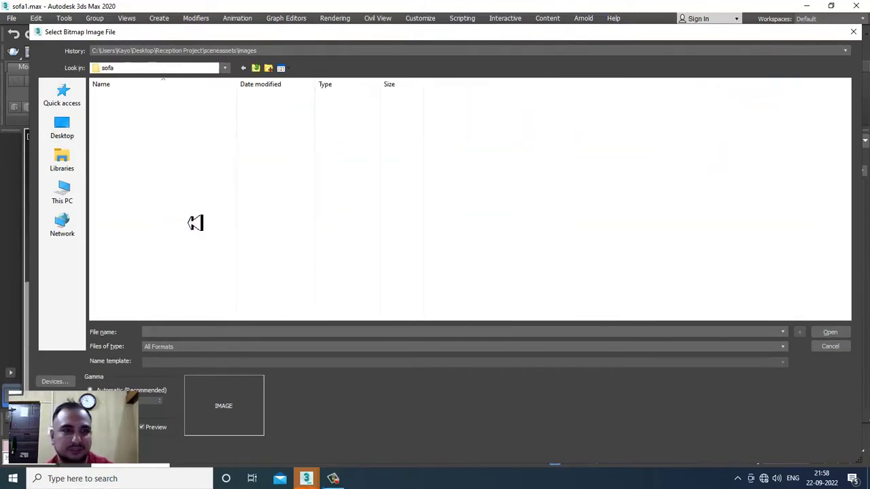
pyautogui.doubleClick(112, 113)
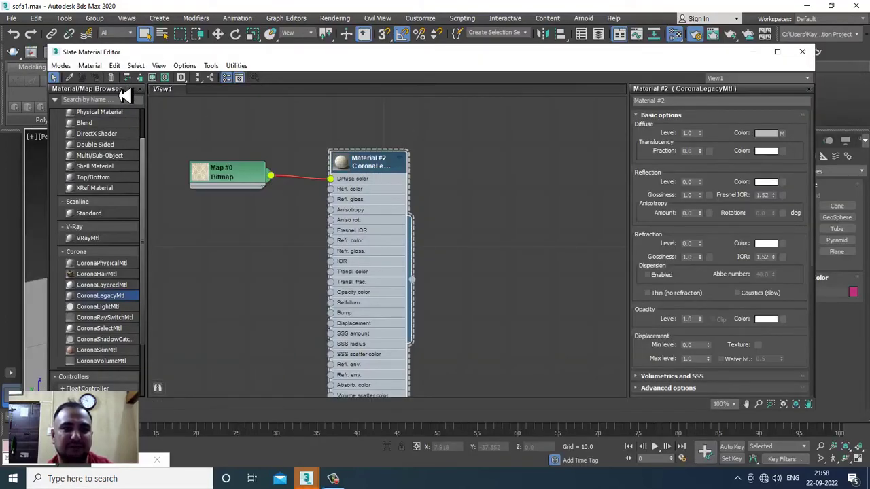
# Step: Assign the Corona fabric material to the seat cushion beside the open armrest and show its texture in the viewport
pyautogui.moveTo(327, 55); pyautogui.dragTo(435, 122)
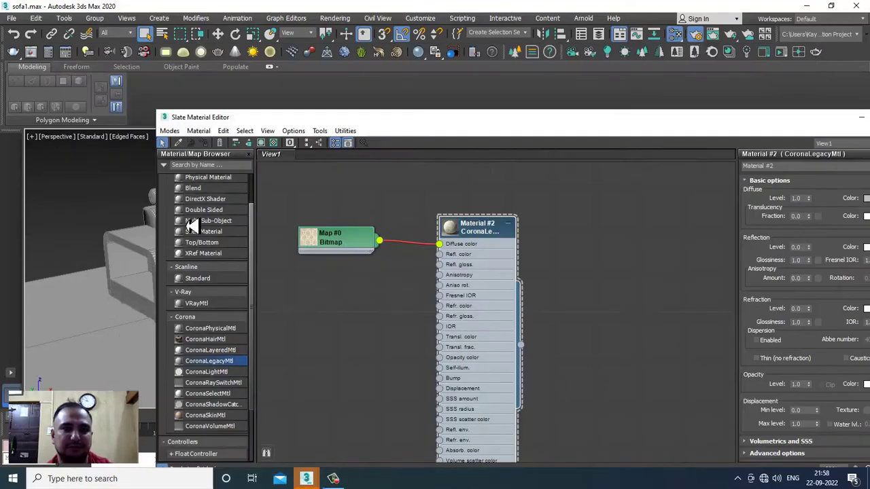
pyautogui.moveTo(261, 121); pyautogui.dragTo(401, 134)
pyautogui.click(233, 289)
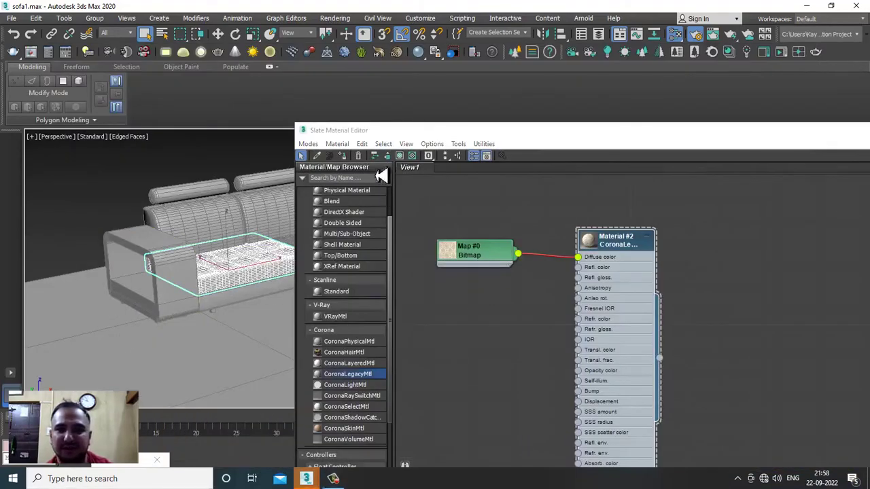
pyautogui.click(400, 156)
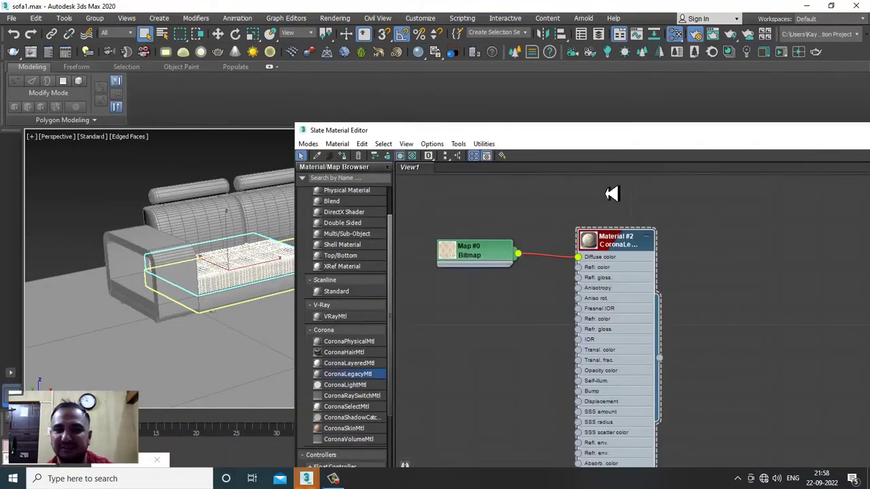
# Step: Minimise the material editor, turn off edged faces in the perspective view and select the textured seat cushion up close
pyautogui.moveTo(790, 132); pyautogui.dragTo(383, 142)
pyautogui.click(596, 145)
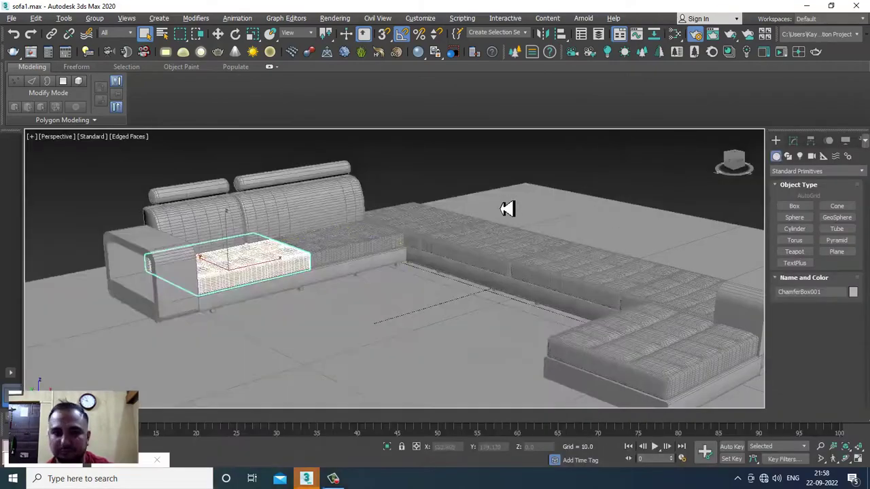
pyautogui.click(406, 147)
pyautogui.press('F4')
pyautogui.moveTo(253, 295); pyautogui.dragTo(331, 293, button='middle')
pyautogui.scroll(4, 350, 295)
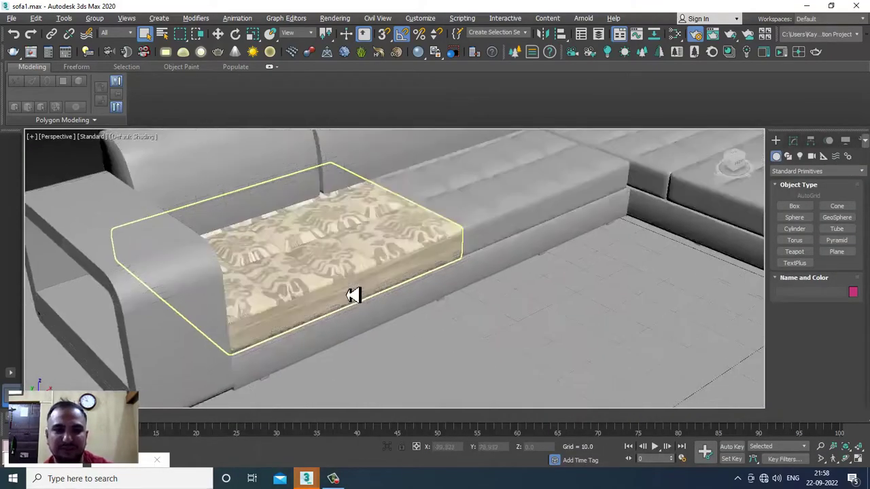
pyautogui.scroll(-2, 350, 295)
pyautogui.click(361, 243)
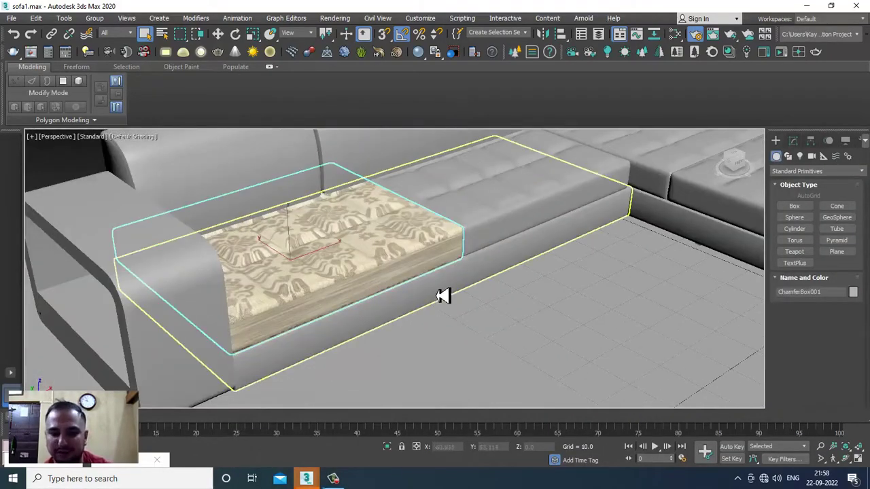
# Step: Set the diffuse bitmap's U and V tiling to 3 and minimise the material editor
pyautogui.press('m')
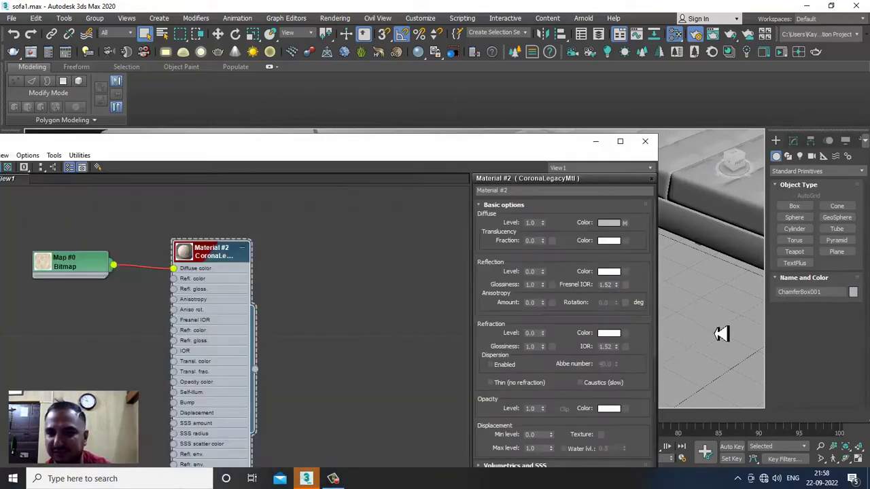
pyautogui.click(625, 223)
pyautogui.click(554, 258)
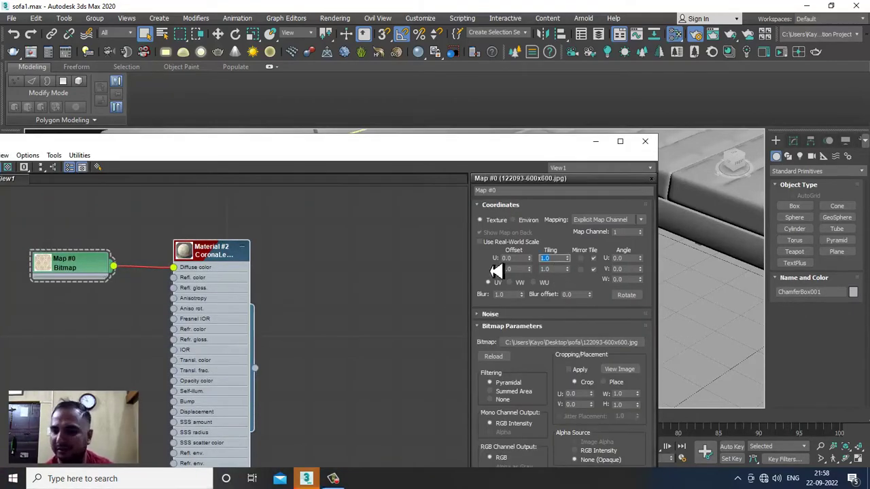
pyautogui.write('3')
pyautogui.press('Tab')
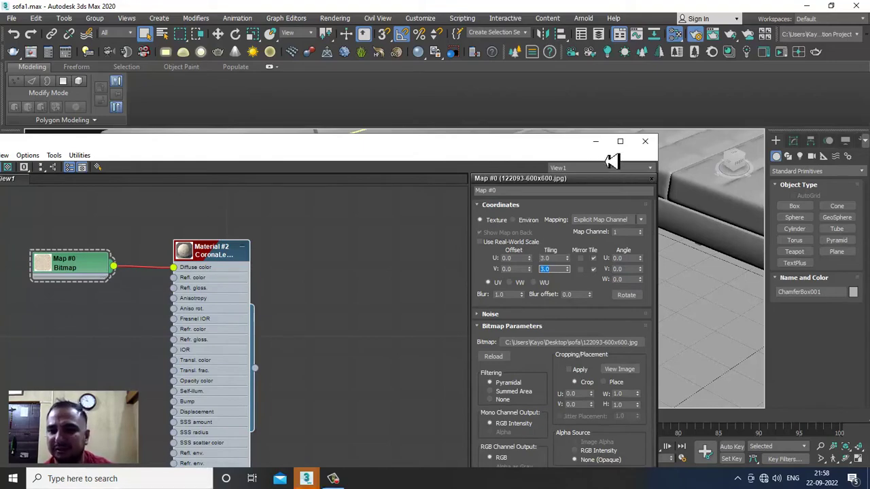
pyautogui.click(595, 141)
pyautogui.keyDown('alt'); pyautogui.moveTo(449, 204); pyautogui.dragTo(442, 229, button='middle'); pyautogui.keyUp('alt')
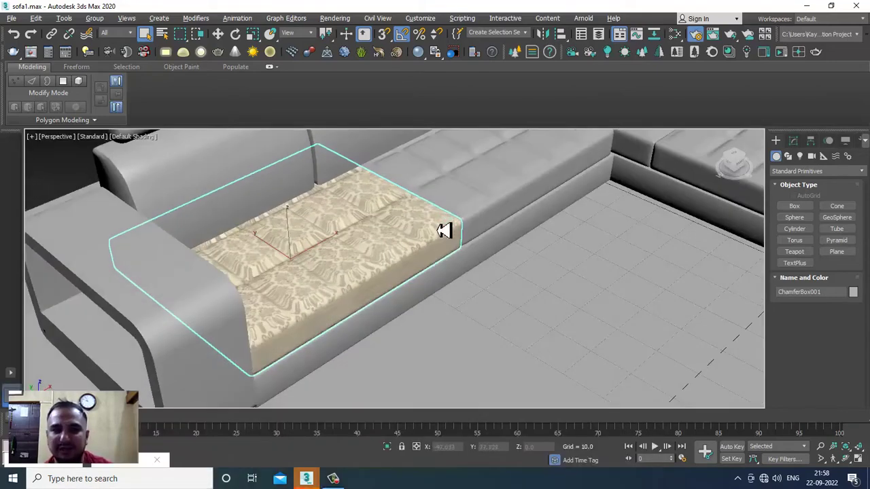
# Step: Add a UVW Map modifier above TurboSmooth on the textured seat cushion
pyautogui.click(793, 140)
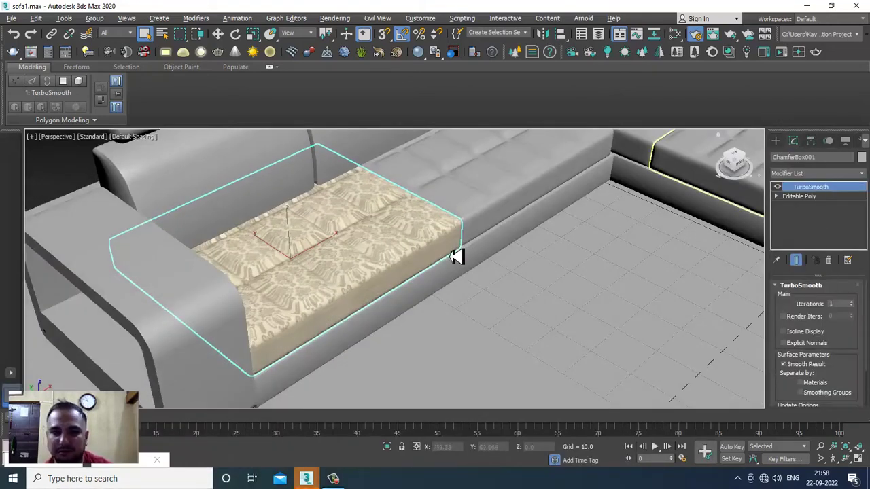
pyautogui.keyDown('alt'); pyautogui.moveTo(451, 256); pyautogui.dragTo(446, 248, button='middle'); pyautogui.keyUp('alt')
pyautogui.click(816, 174)
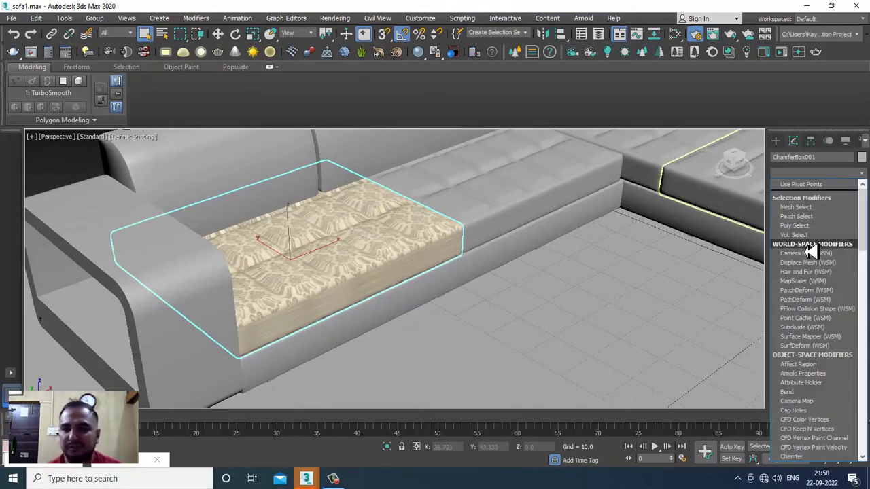
pyautogui.press('u')
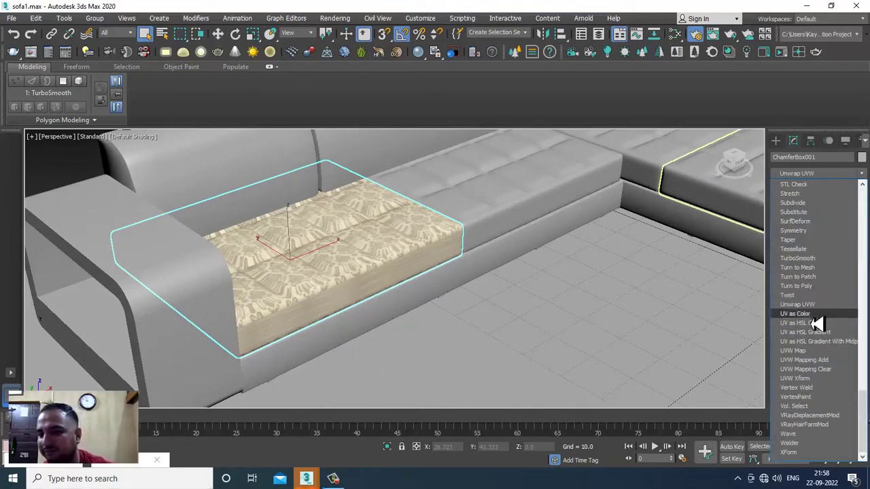
pyautogui.click(817, 351)
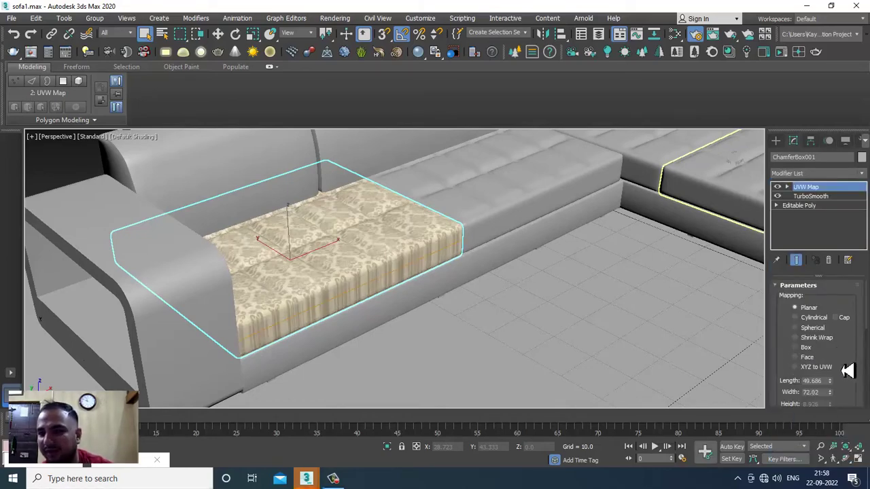
# Step: Switch the seat cushion's UVW mapping to Box and raise the mapping height to about 31.42
pyautogui.click(804, 349)
pyautogui.keyDown('alt'); pyautogui.moveTo(654, 342); pyautogui.dragTo(672, 340, button='middle'); pyautogui.keyUp('alt')
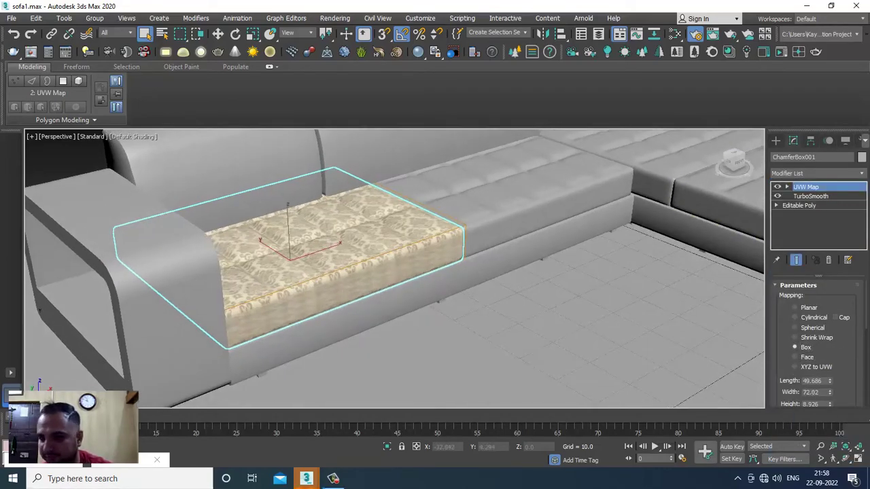
pyautogui.moveTo(829, 405); pyautogui.dragTo(830, 384)
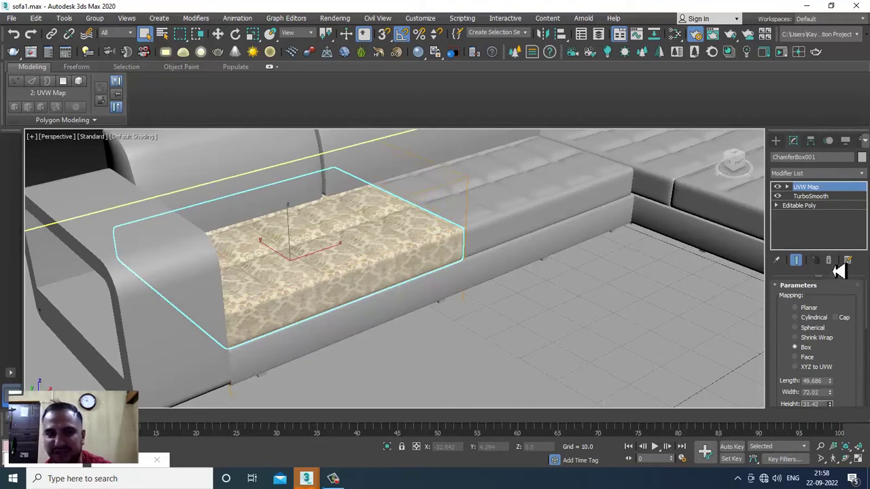
# Step: Select the backrest cushion behind the textured seat and open the Fabrics category of the Corona Material Library
pyautogui.keyDown('alt'); pyautogui.moveTo(691, 231); pyautogui.dragTo(314, 252, button='middle'); pyautogui.keyUp('alt')
pyautogui.click(338, 257)
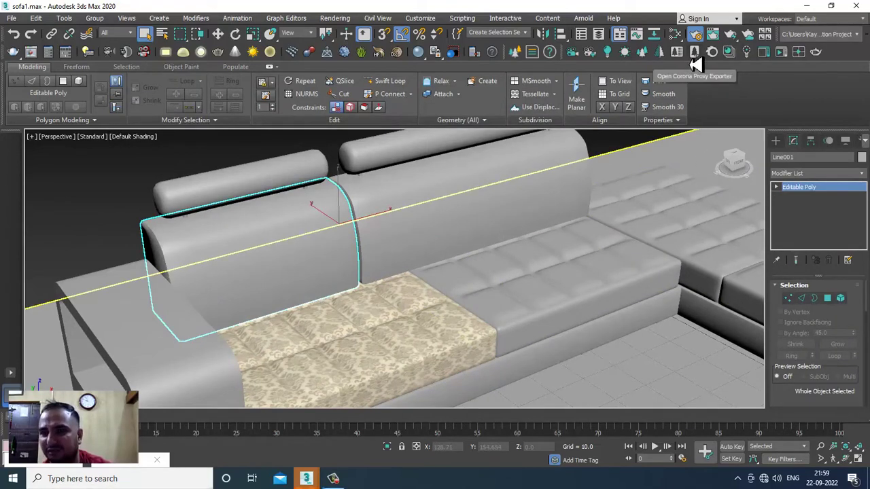
pyautogui.click(729, 53)
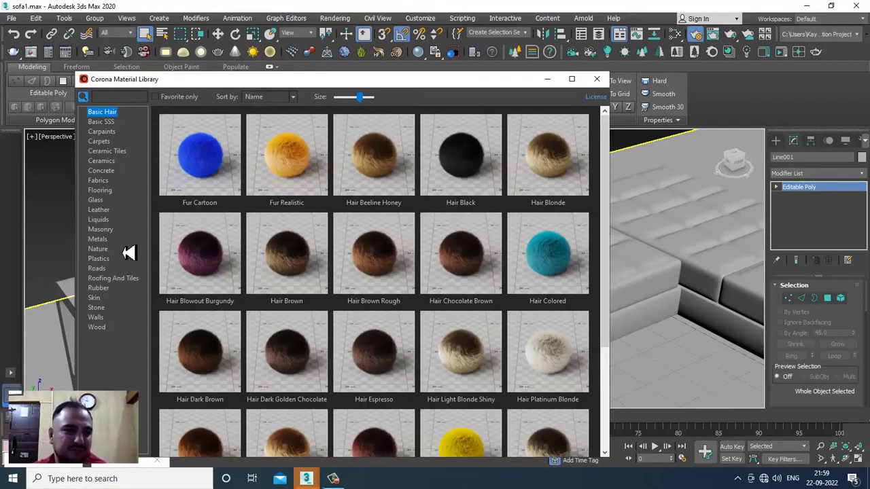
pyautogui.click(107, 181)
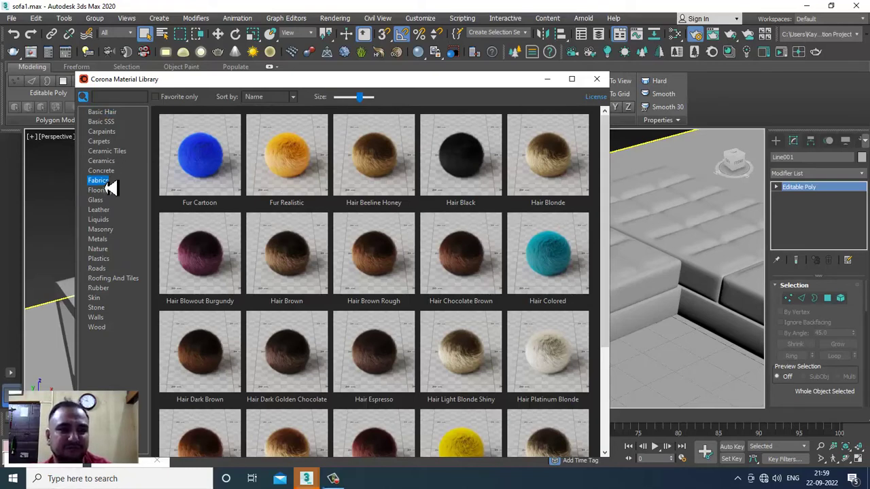
# Step: Assign the Fabric Silk Damask library material to the selected backrest cushion and check it in the viewport with edged faces toggled
pyautogui.scroll(-3, 360, 306)
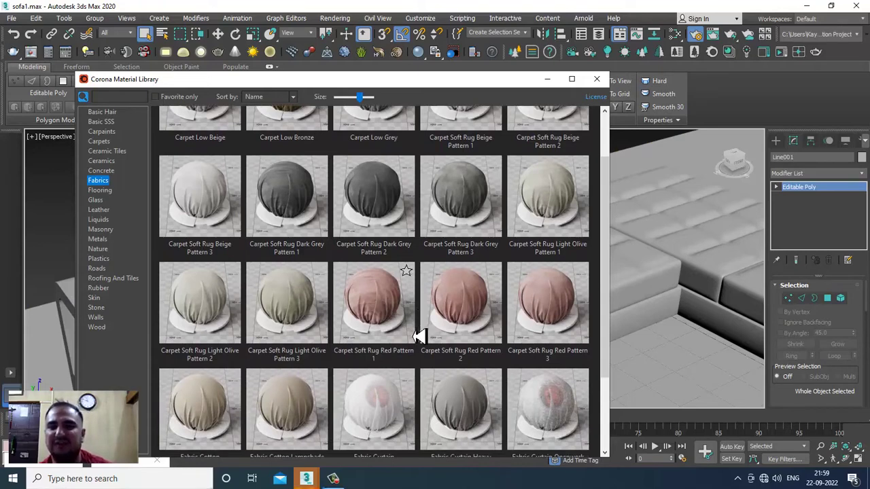
pyautogui.scroll(-1, 456, 360)
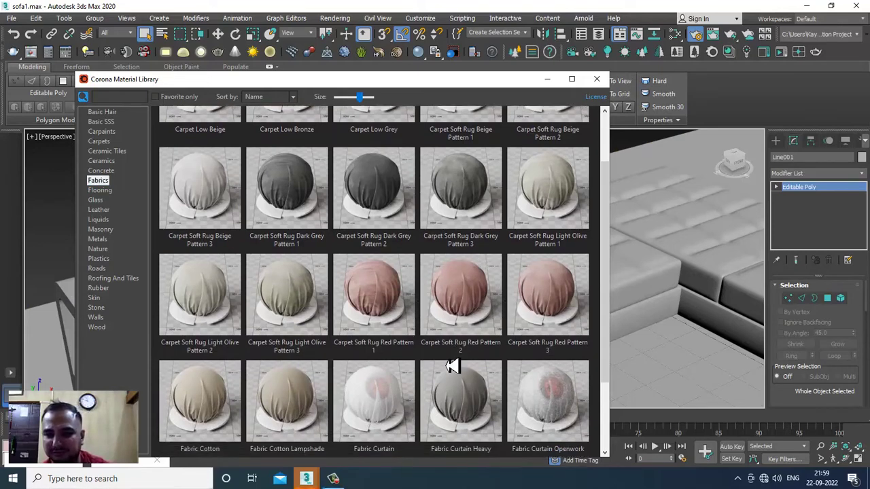
pyautogui.scroll(-4, 445, 377)
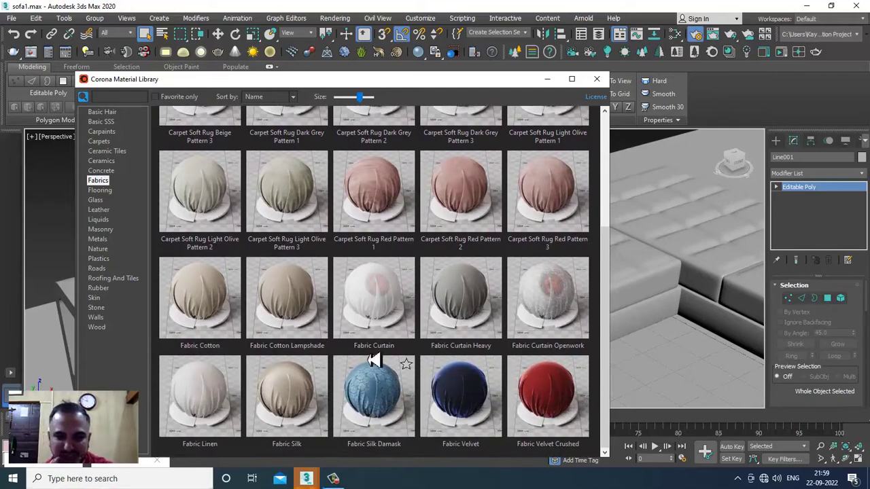
pyautogui.moveTo(328, 83); pyautogui.dragTo(546, 91)
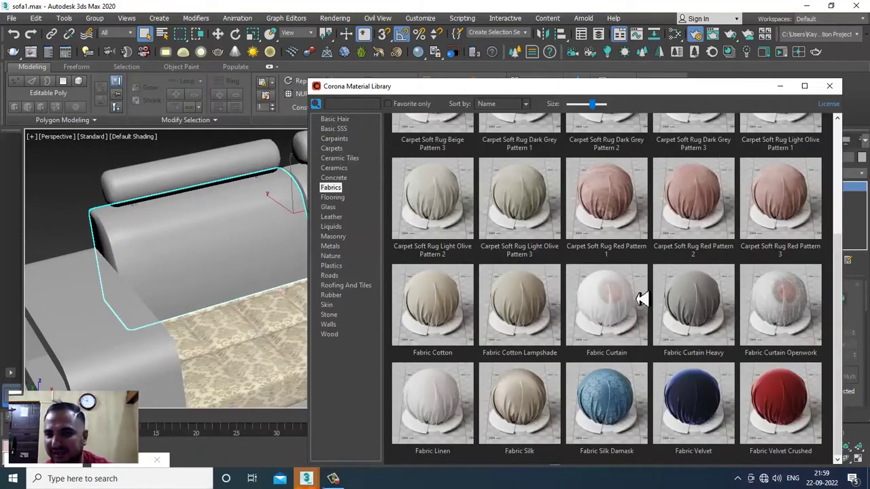
pyautogui.rightClick(609, 405)
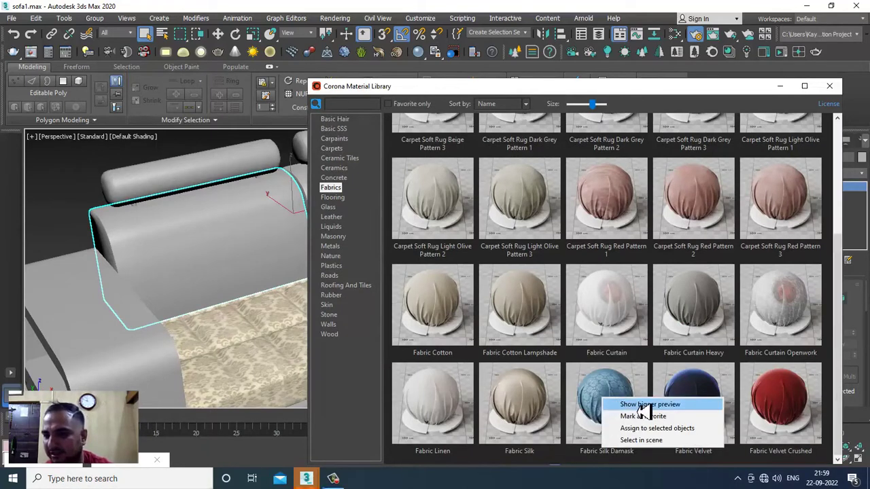
pyautogui.click(681, 429)
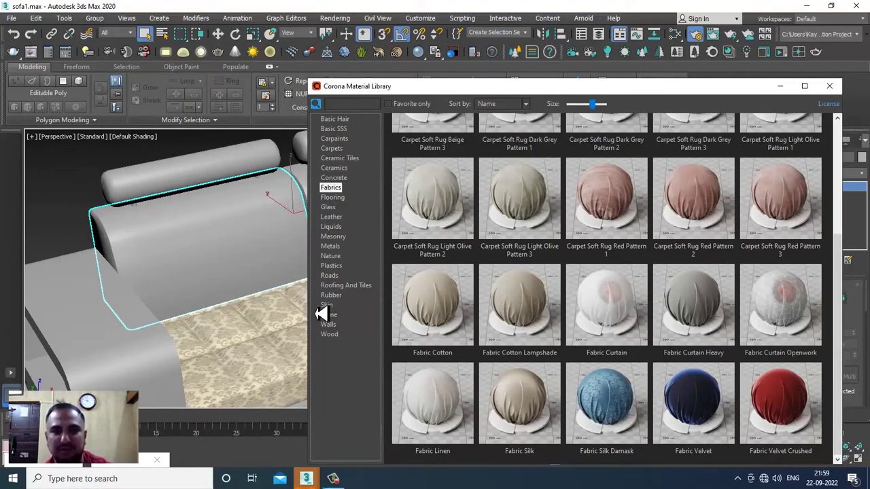
pyautogui.press('F4')
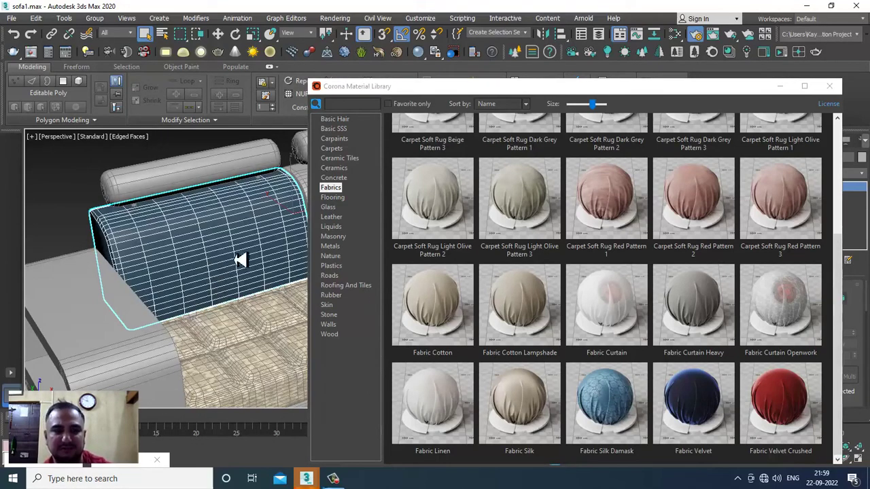
pyautogui.moveTo(241, 260); pyautogui.dragTo(233, 264, button='middle')
pyautogui.press('F4')
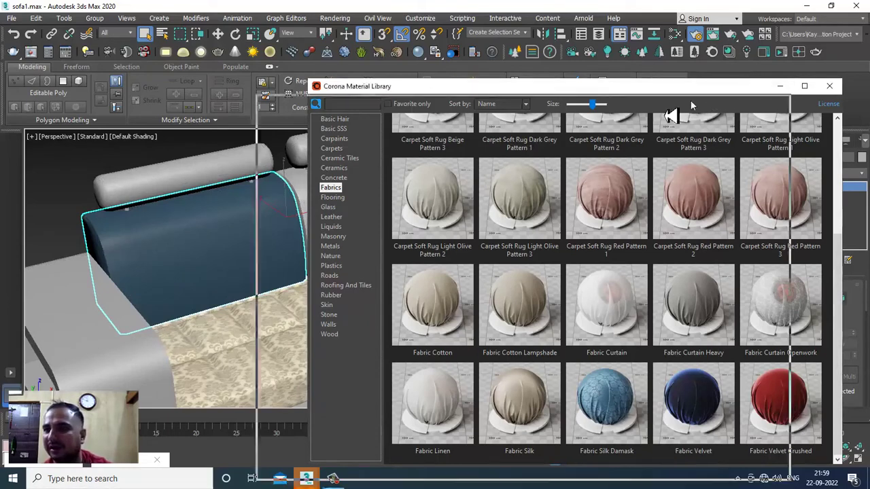
# Step: Move the material library aside and add a UVW Map modifier with Box mapping to the backrest cushion
pyautogui.moveTo(783, 89); pyautogui.dragTo(334, 225)
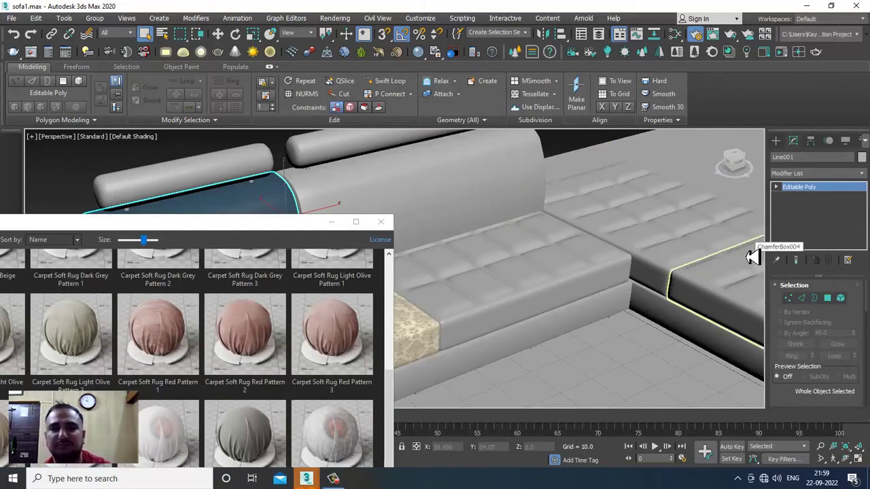
pyautogui.click(802, 174)
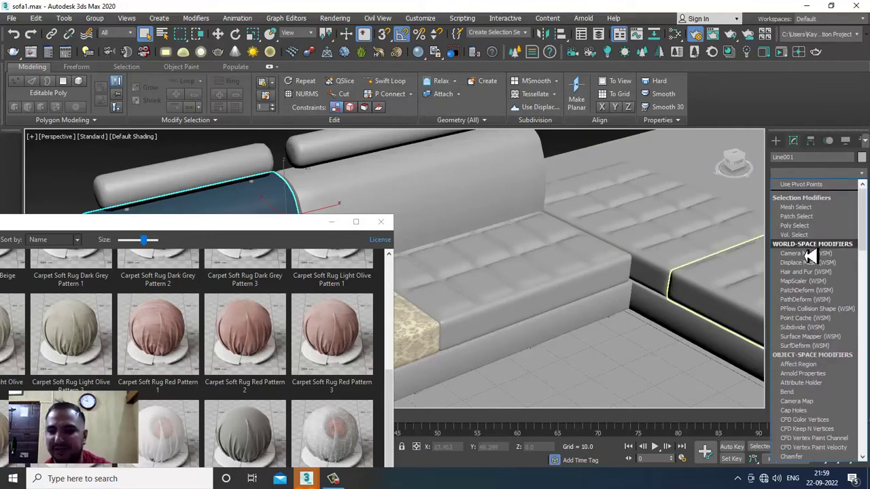
pyautogui.press('u')
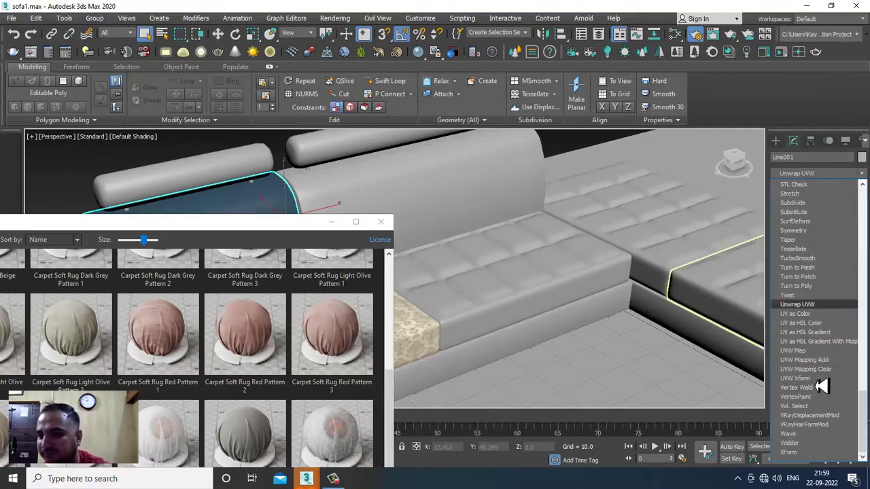
pyautogui.click(815, 350)
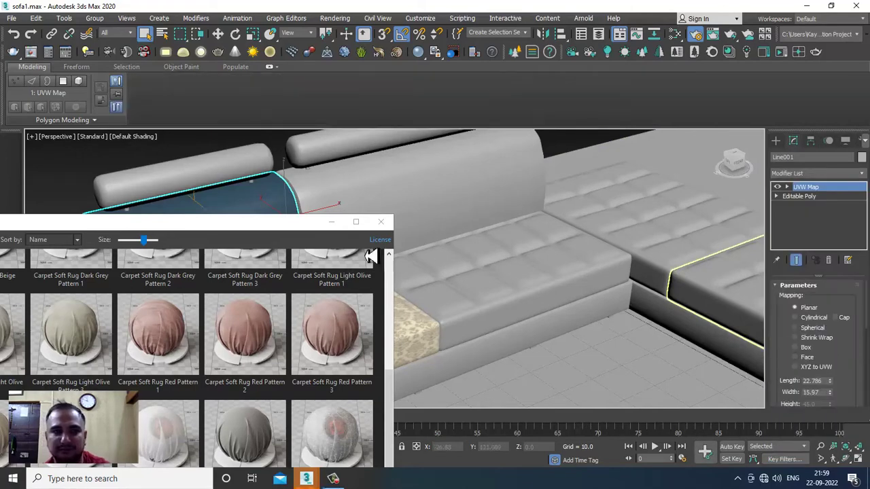
pyautogui.moveTo(280, 227); pyautogui.dragTo(280, 335)
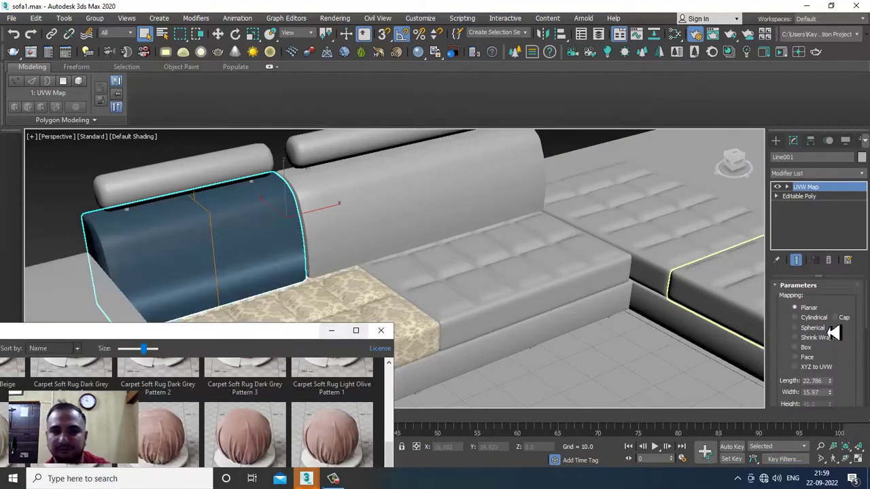
pyautogui.click(794, 347)
pyautogui.keyDown('alt'); pyautogui.moveTo(378, 272); pyautogui.dragTo(486, 280, button='middle'); pyautogui.keyUp('alt')
# Step: Try adjusting the width and length of the backrest cushion's box mapping and undo the change
pyautogui.moveTo(271, 332); pyautogui.dragTo(607, 80)
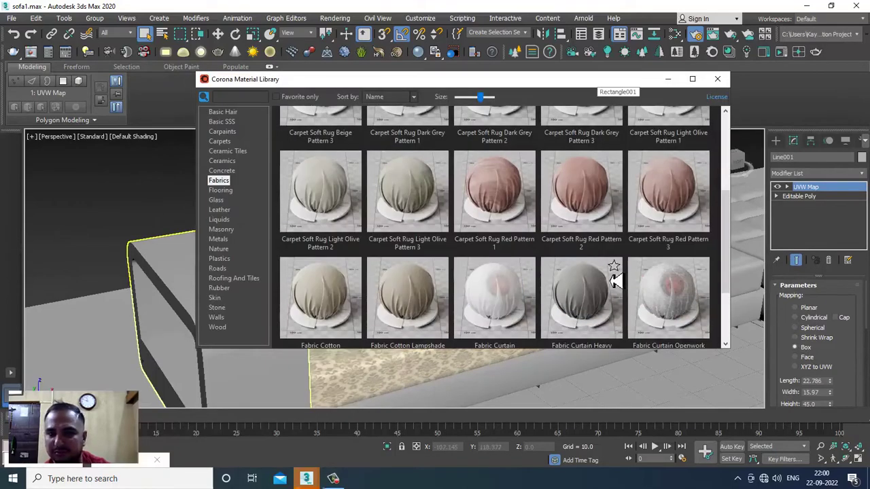
pyautogui.moveTo(524, 81); pyautogui.dragTo(318, 253)
pyautogui.keyDown('alt'); pyautogui.moveTo(521, 229); pyautogui.dragTo(544, 234, button='middle'); pyautogui.keyUp('alt')
pyautogui.scroll(-3, 846, 381)
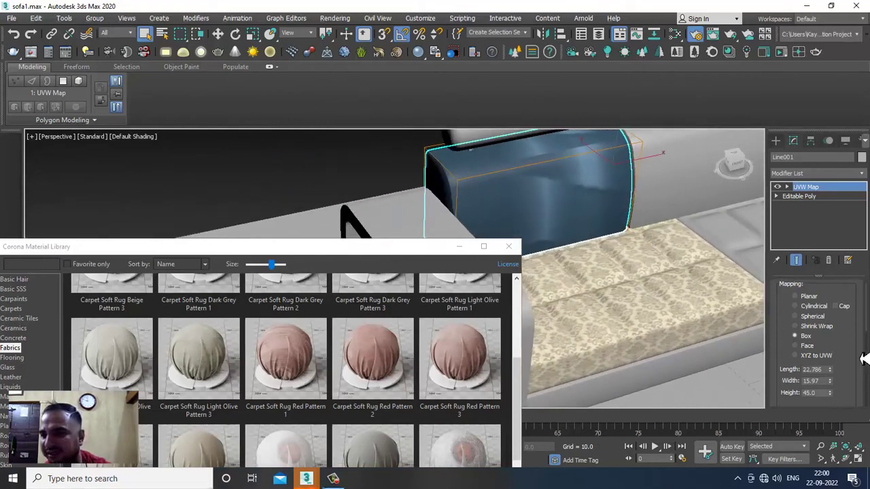
pyautogui.moveTo(830, 310); pyautogui.dragTo(849, 378)
pyautogui.moveTo(830, 297)
pyautogui.mouseDown()
pyautogui.moveTo(849, 369)
pyautogui.moveTo(830, 297)
pyautogui.mouseUp()
pyautogui.hotkey('ctrl', 'z')
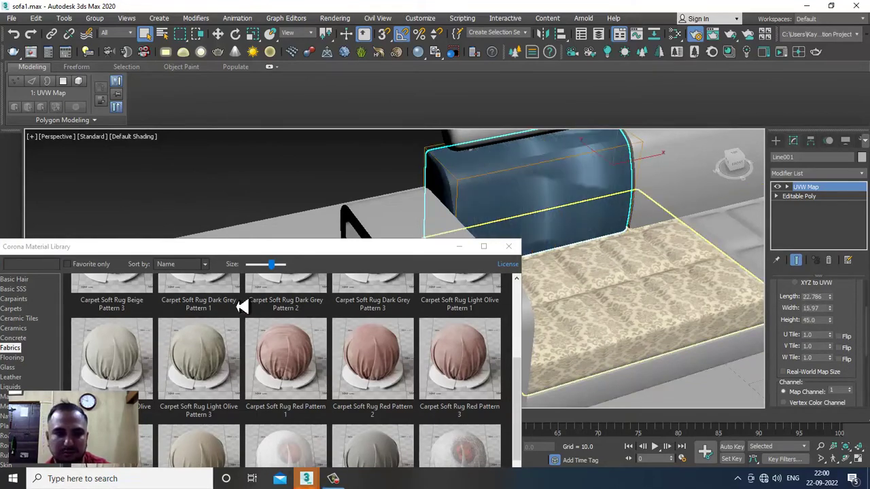
# Step: View the larger preview of Fabric Silk Damask in the material library and close it
pyautogui.moveTo(297, 252); pyautogui.dragTo(477, 114)
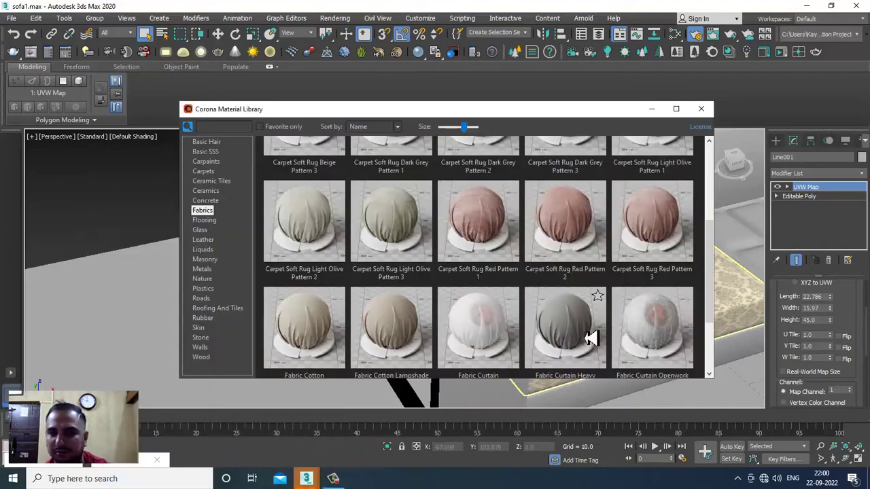
pyautogui.scroll(-3, 517, 319)
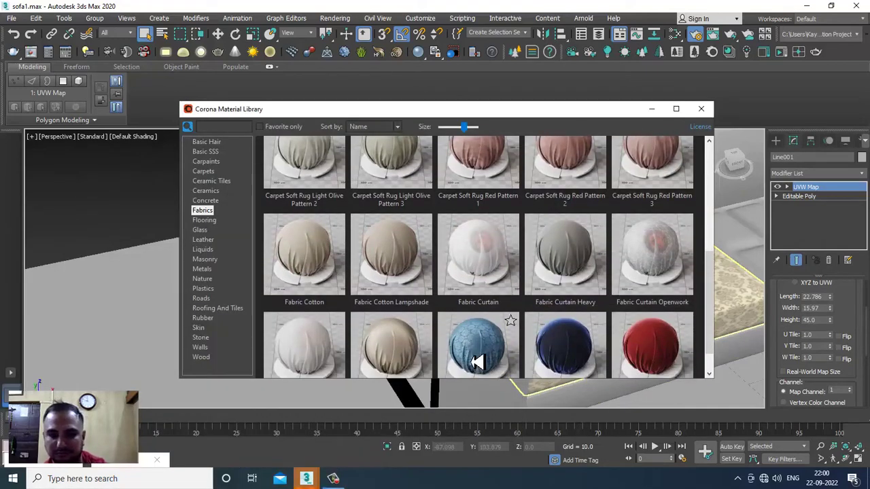
pyautogui.press('m')
pyautogui.press('m')
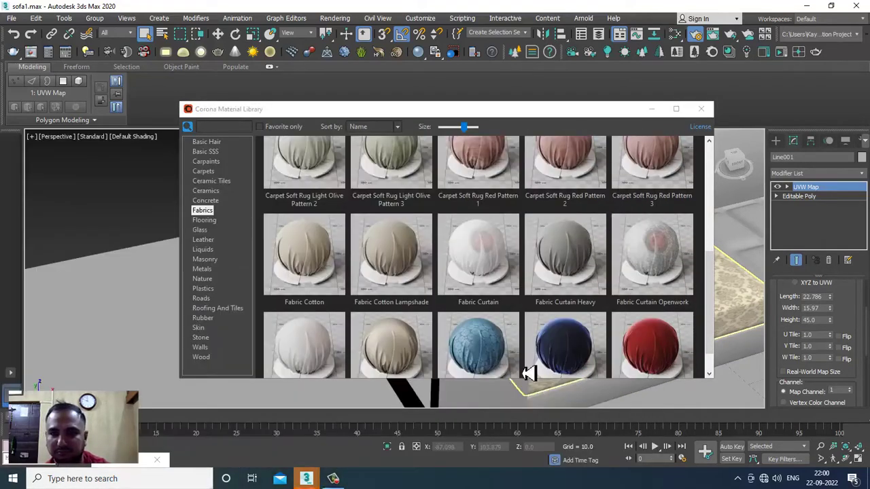
pyautogui.doubleClick(482, 365)
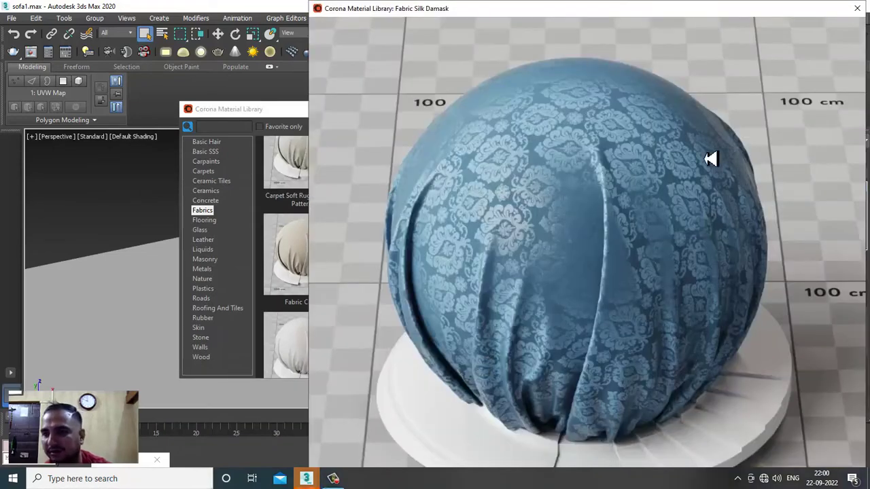
pyautogui.click(858, 15)
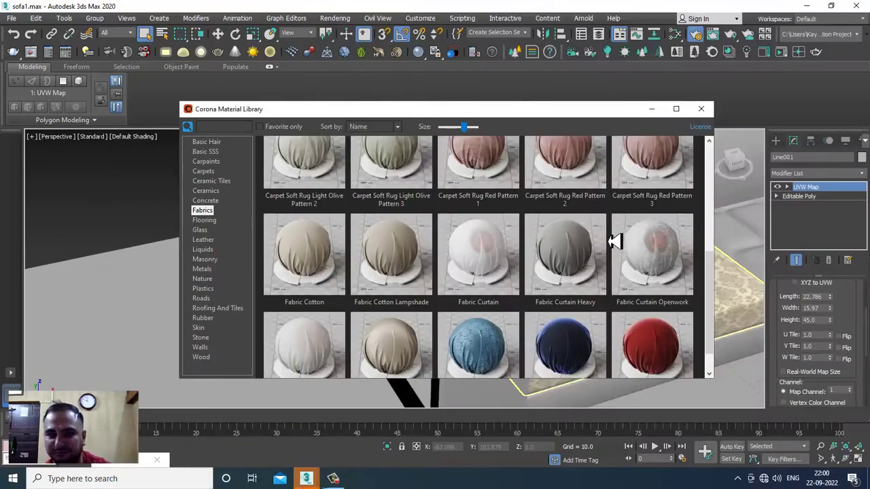
# Step: Select the scene objects that use Fabric Silk Damask, inspect the backrest cushion's material, and bring the library back into view
pyautogui.rightClick(479, 327)
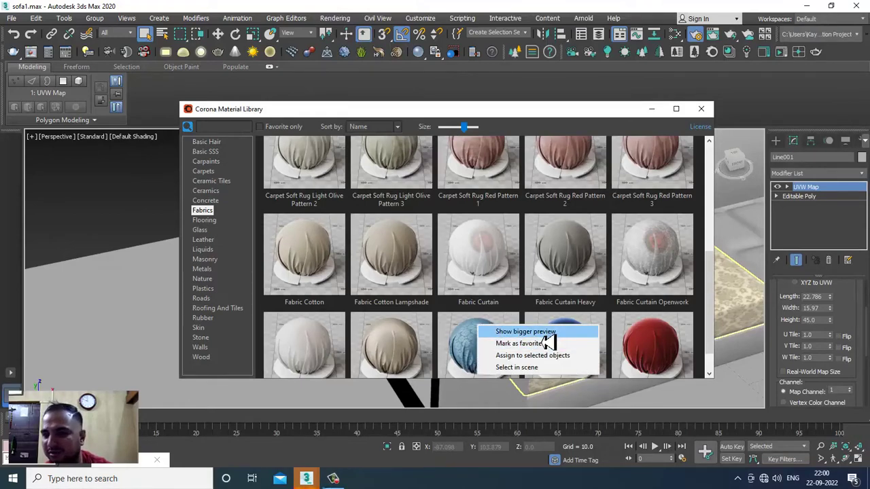
pyautogui.click(541, 370)
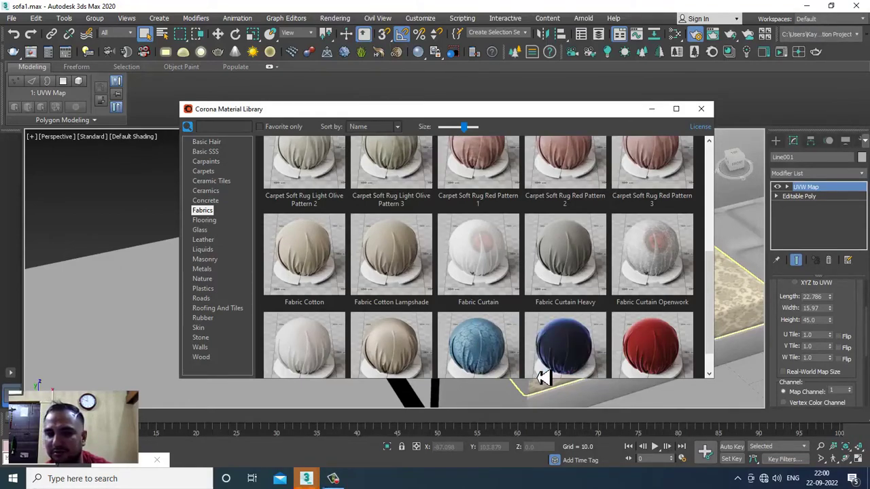
pyautogui.moveTo(452, 113); pyautogui.dragTo(522, 385)
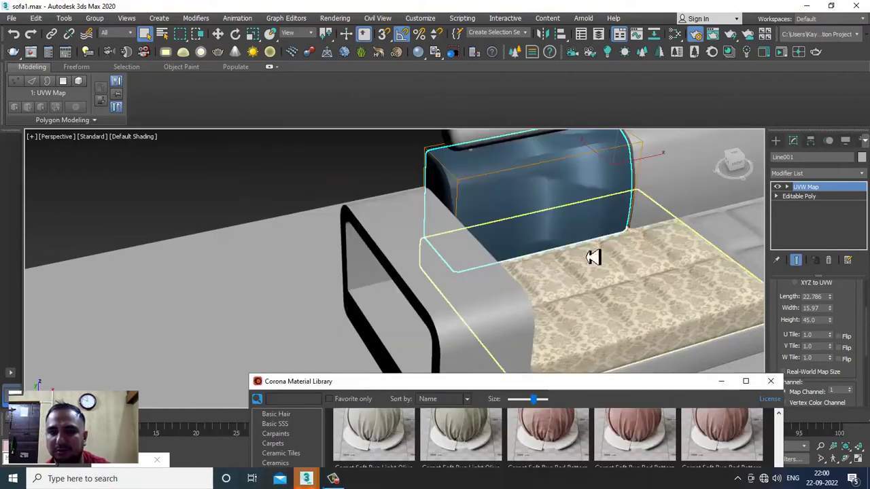
pyautogui.keyDown('alt'); pyautogui.moveTo(593, 258); pyautogui.dragTo(550, 251, button='middle'); pyautogui.keyUp('alt')
pyautogui.keyDown('alt'); pyautogui.moveTo(558, 234); pyautogui.dragTo(410, 237, button='middle'); pyautogui.keyUp('alt')
pyautogui.scroll(-4, 410, 237)
pyautogui.moveTo(551, 279); pyautogui.dragTo(534, 264, button='middle')
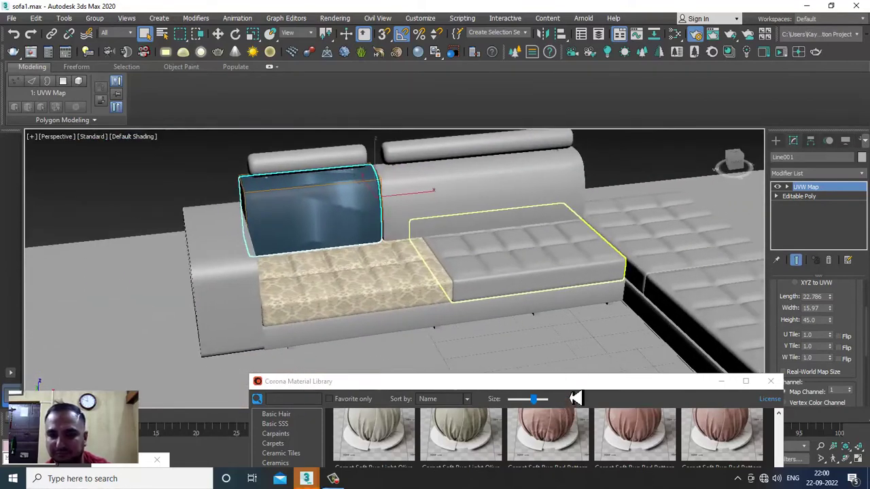
pyautogui.moveTo(575, 382); pyautogui.dragTo(458, 129)
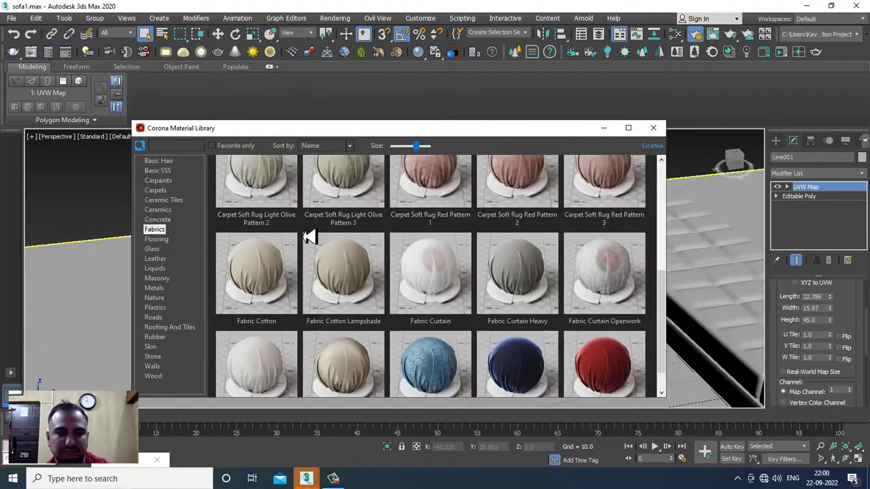
# Step: Move the material library clear of the sofa and assign Fabric Velvet to the selected short backrest cushion
pyautogui.scroll(-1, 462, 343)
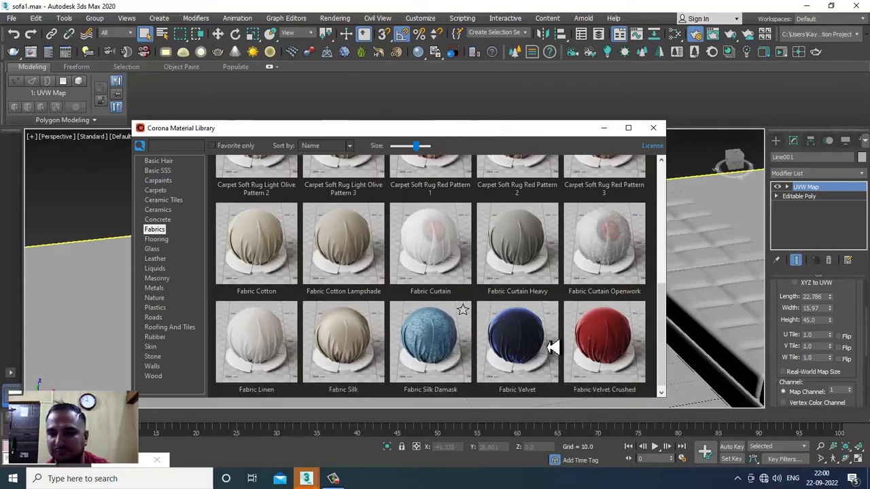
pyautogui.moveTo(484, 133); pyautogui.dragTo(274, 239)
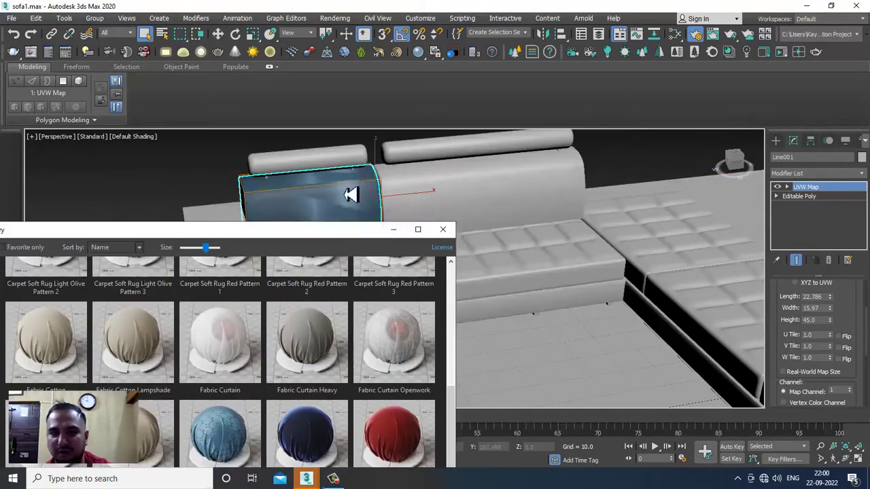
pyautogui.rightClick(292, 443)
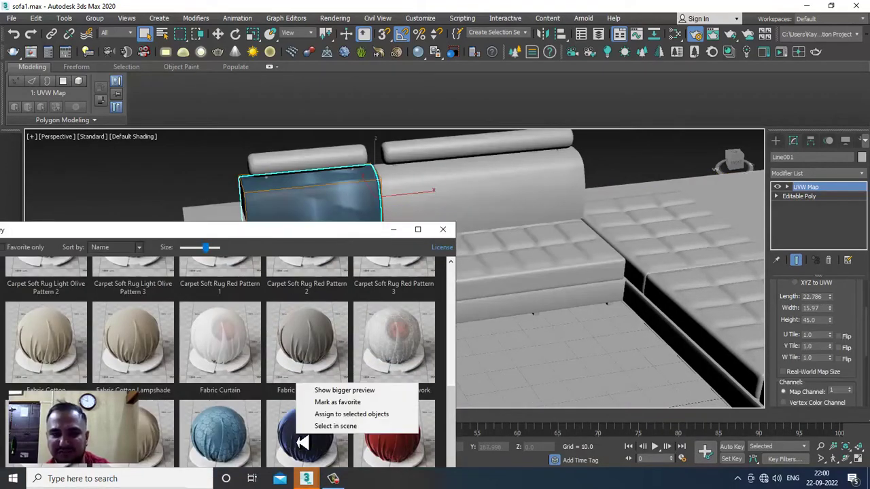
pyautogui.click(351, 414)
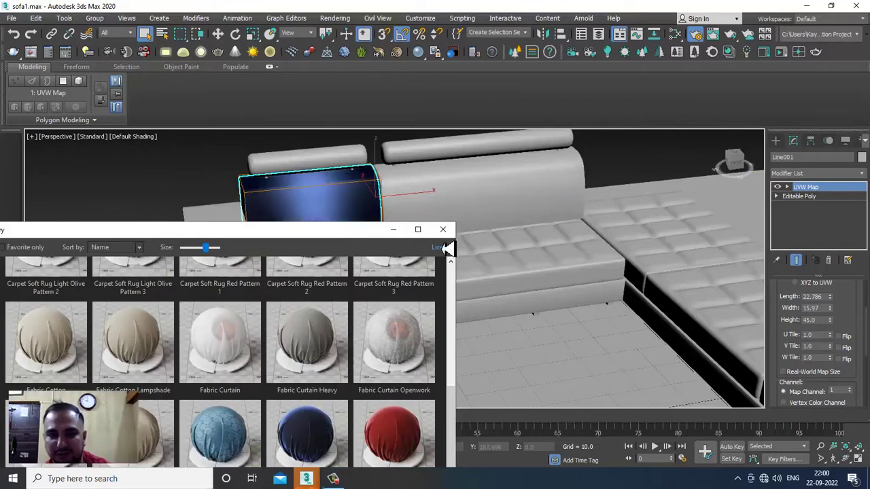
# Step: Select the long backrest cushion and assign the Fabric Velvet library material to it
pyautogui.keyDown('alt'); pyautogui.moveTo(497, 259); pyautogui.dragTo(588, 235, button='middle'); pyautogui.keyUp('alt')
pyautogui.click(581, 235)
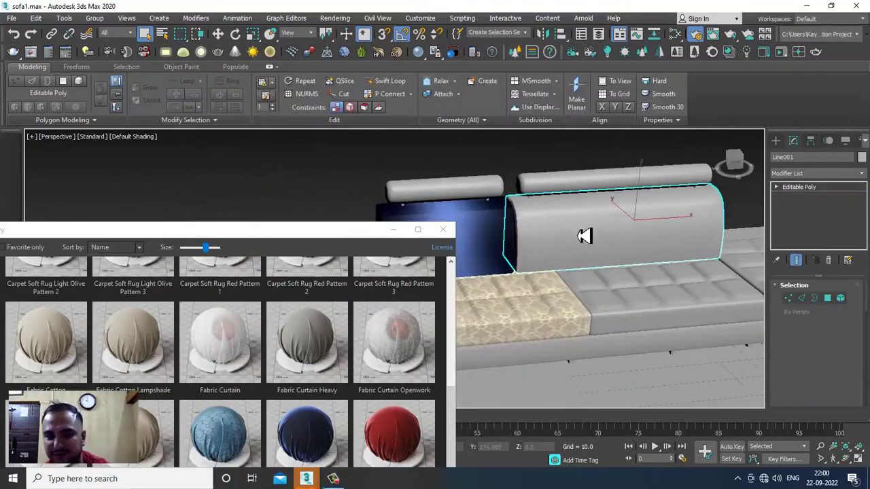
pyautogui.rightClick(304, 436)
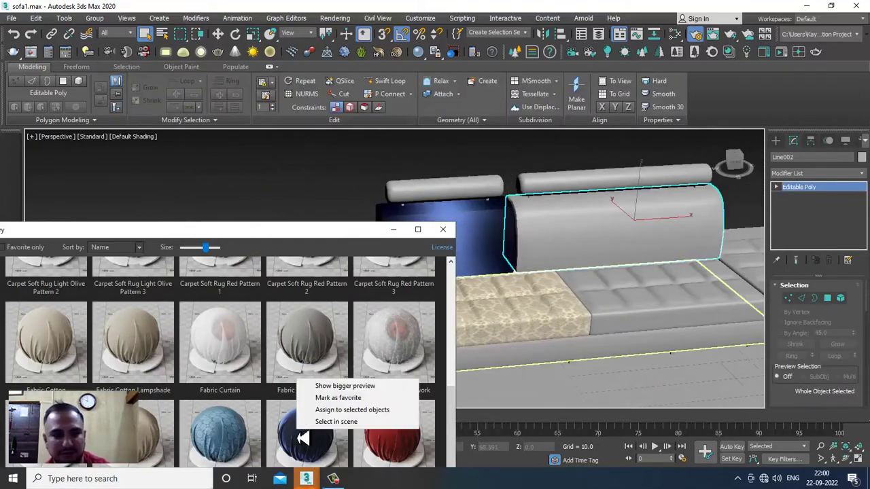
pyautogui.click(360, 413)
# Step: Add a UVW Map modifier with Box mapping to the long backrest cushion and reselect the short one
pyautogui.keyDown('alt'); pyautogui.moveTo(673, 264); pyautogui.dragTo(721, 283, button='middle'); pyautogui.keyUp('alt')
pyautogui.click(813, 175)
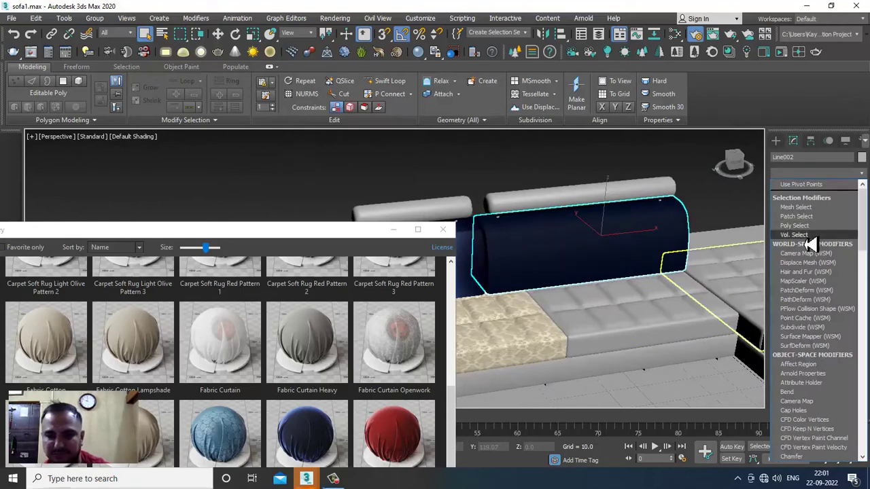
pyautogui.press('u')
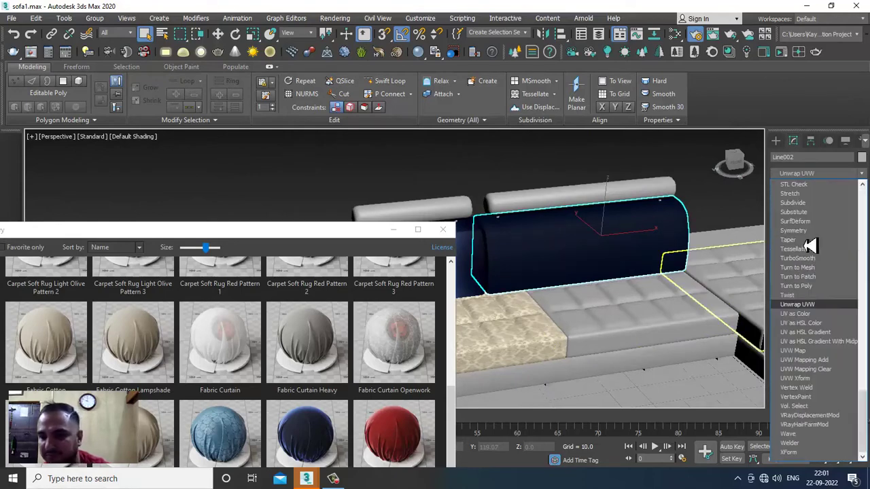
pyautogui.click(806, 351)
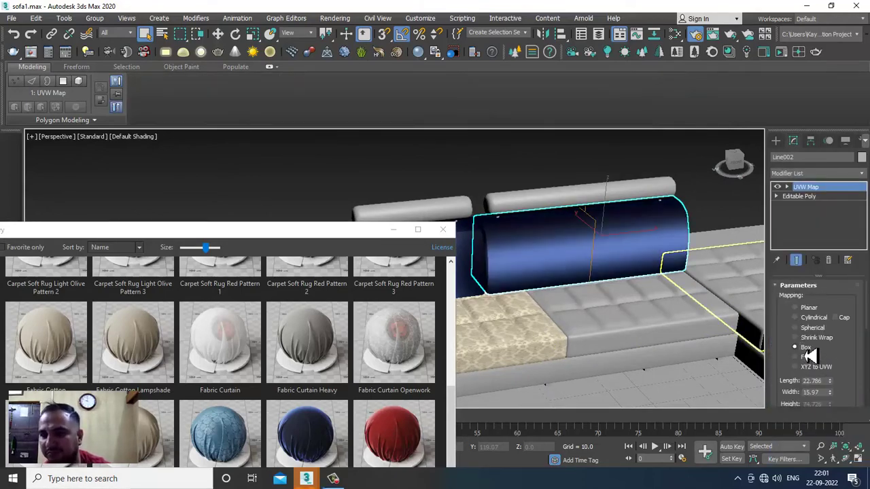
pyautogui.click(592, 263)
pyautogui.keyDown('alt'); pyautogui.moveTo(592, 262); pyautogui.dragTo(754, 339, button='middle'); pyautogui.keyUp('alt')
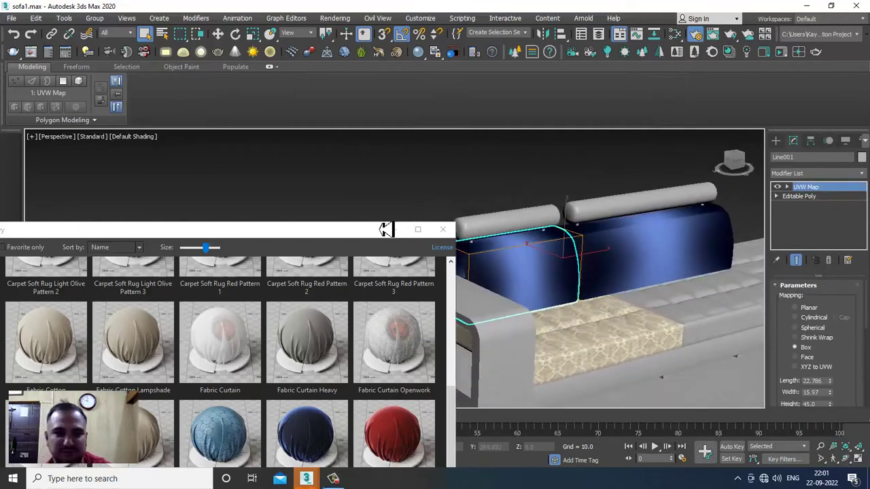
# Step: Open the material editor, switch it to compact mode and back to Slate mode, and put it away
pyautogui.moveTo(386, 229); pyautogui.dragTo(346, 308)
pyautogui.press('m')
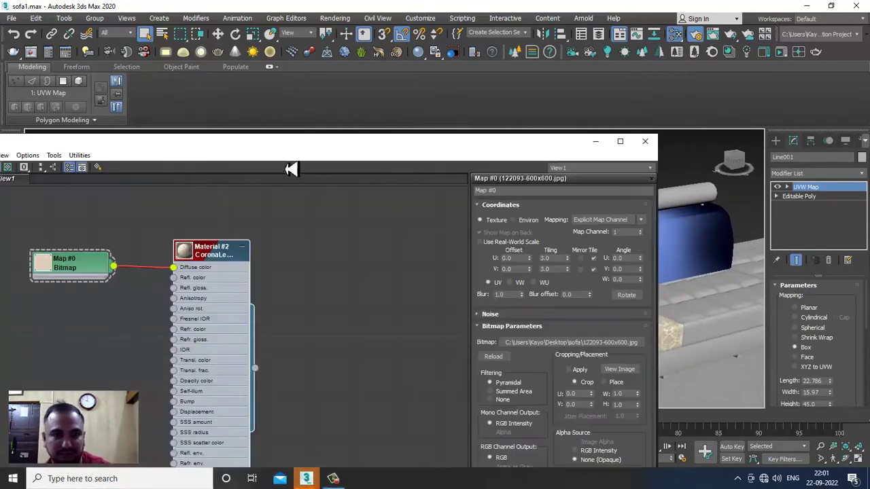
pyautogui.doubleClick(264, 149)
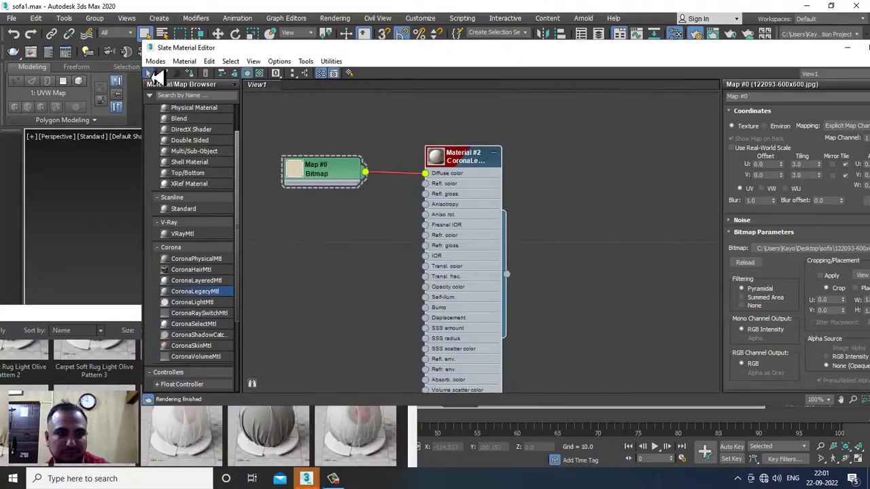
pyautogui.click(156, 61)
pyautogui.click(172, 77)
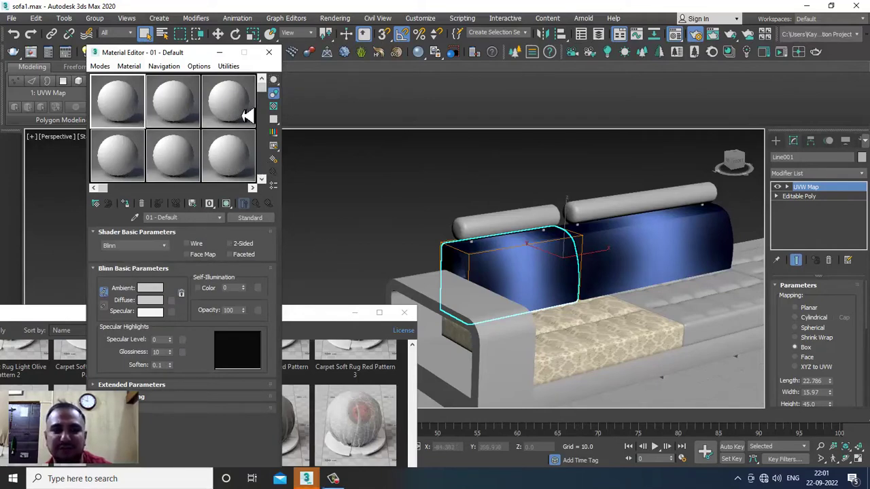
pyautogui.click(100, 66)
pyautogui.click(125, 93)
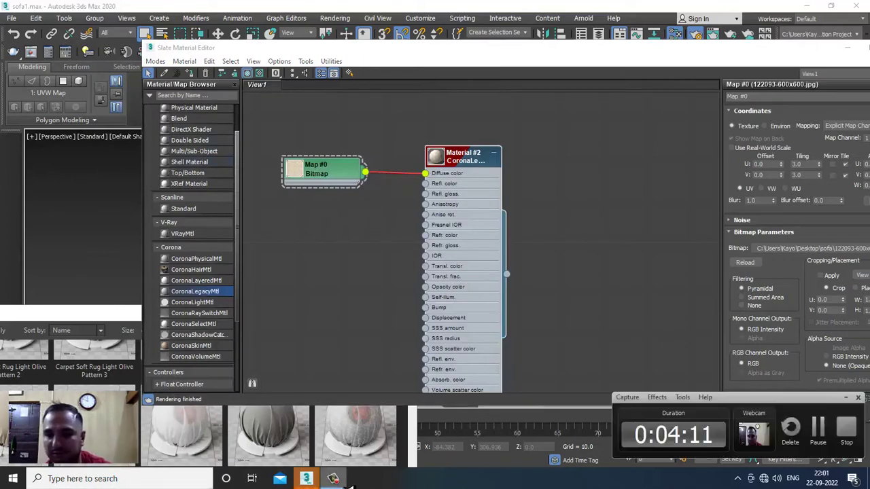
pyautogui.moveTo(768, 51); pyautogui.dragTo(465, 144)
pyautogui.click(543, 142)
# Step: Select all six plain grey seat cushions along the L-shaped sofa, including the end cushion beside the far armrest
pyautogui.keyDown('alt'); pyautogui.moveTo(634, 310); pyautogui.dragTo(468, 322, button='middle'); pyautogui.keyUp('alt')
pyautogui.click(584, 305)
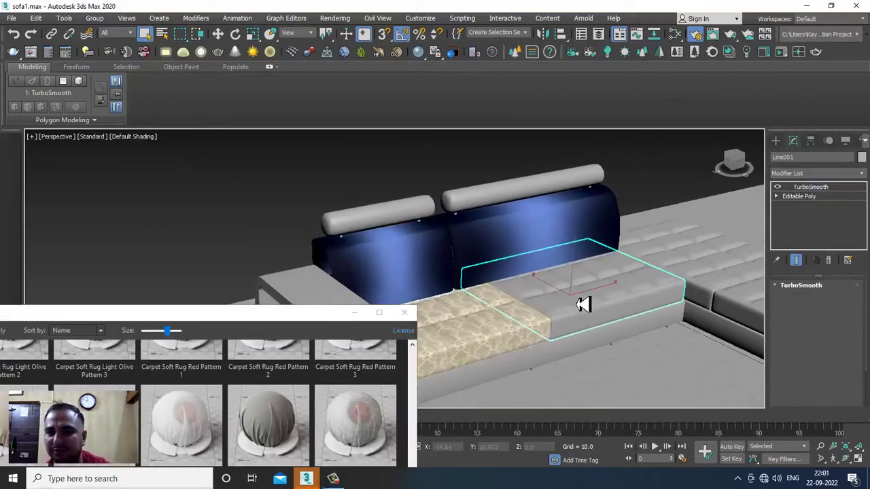
pyautogui.keyDown('alt'); pyautogui.moveTo(600, 305); pyautogui.dragTo(545, 289, button='middle'); pyautogui.keyUp('alt')
pyautogui.keyDown('ctrl'); pyautogui.click(575, 258); pyautogui.keyUp('ctrl')
pyautogui.keyDown('ctrl'); pyautogui.click(669, 321); pyautogui.keyUp('ctrl')
pyautogui.moveTo(669, 321); pyautogui.dragTo(490, 230, button='middle')
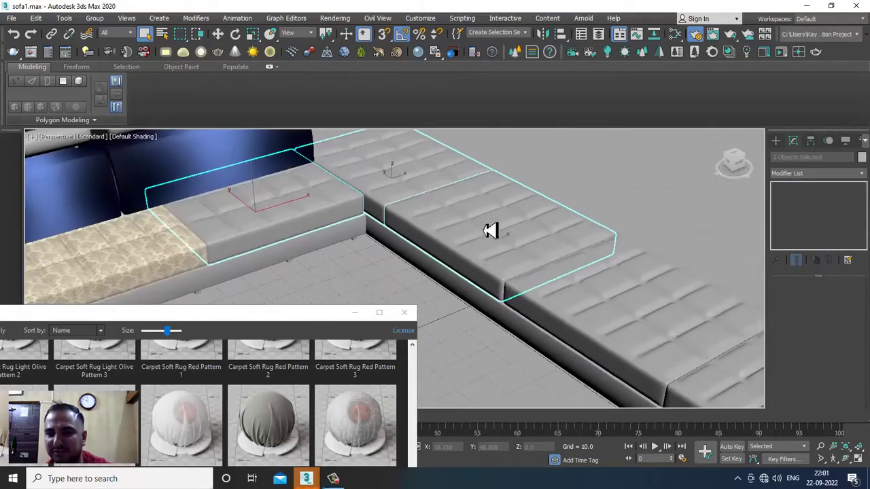
pyautogui.keyDown('alt'); pyautogui.moveTo(623, 310); pyautogui.dragTo(600, 239, button='middle'); pyautogui.keyUp('alt')
pyautogui.keyDown('ctrl'); pyautogui.click(605, 251); pyautogui.keyUp('ctrl')
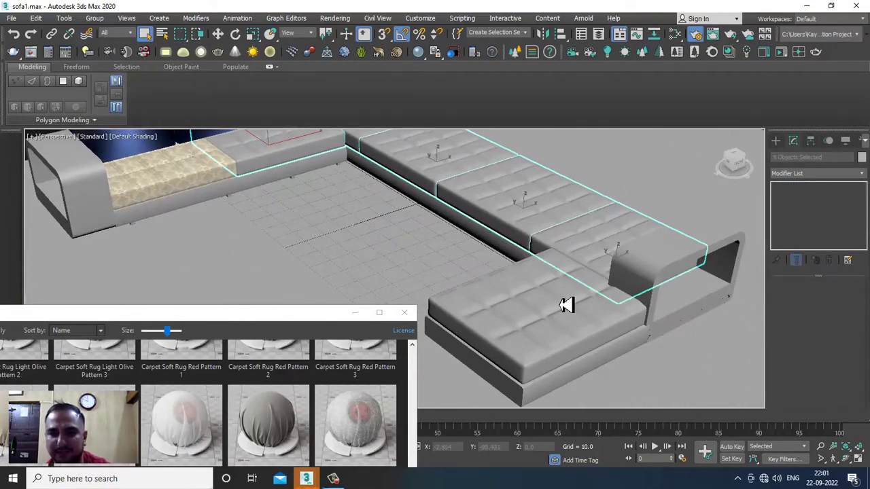
pyautogui.keyDown('ctrl'); pyautogui.click(567, 305); pyautogui.keyUp('ctrl')
# Step: Assign the CoronaLegacyMtl with the fabric bitmap to the selected seat cushions, put the material editor away and clear the selection
pyautogui.press('m')
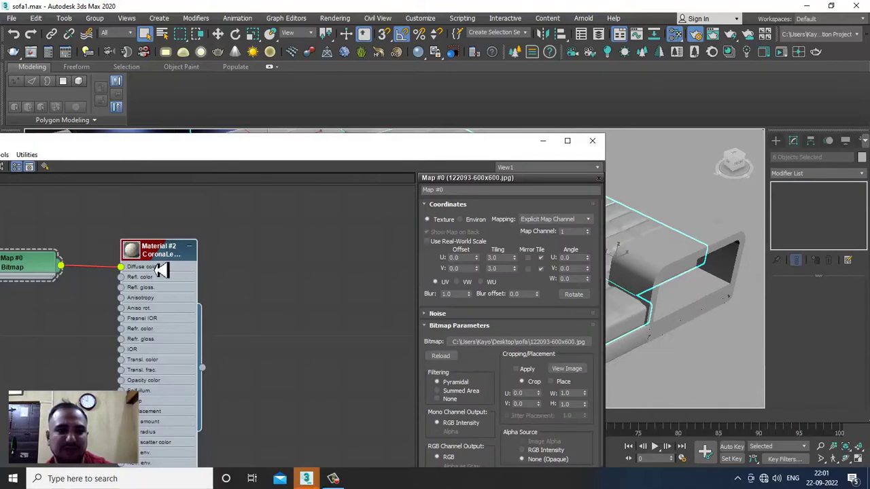
pyautogui.moveTo(180, 157); pyautogui.dragTo(479, 162)
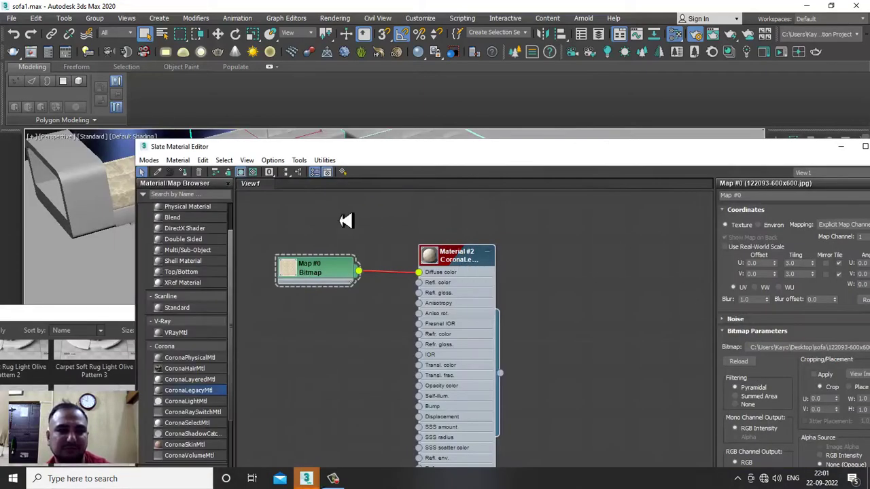
pyautogui.click(832, 147)
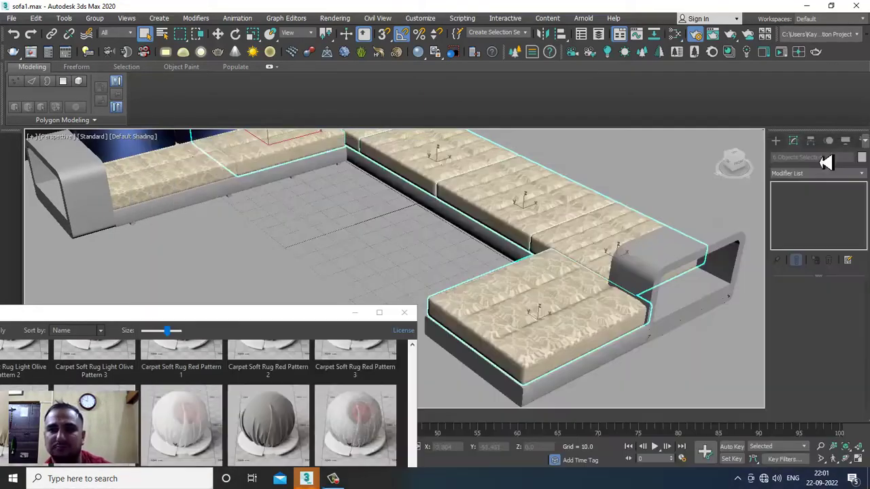
pyautogui.scroll(-3, 622, 213)
pyautogui.moveTo(488, 301); pyautogui.dragTo(479, 318, button='middle')
pyautogui.click(651, 157)
# Step: Add a UVW Map modifier with Box mapping to the second seat cushion from the near armrest and set its height to 26.868
pyautogui.keyDown('alt'); pyautogui.moveTo(381, 256); pyautogui.dragTo(367, 265, button='middle'); pyautogui.keyUp('alt')
pyautogui.scroll(5, 367, 265)
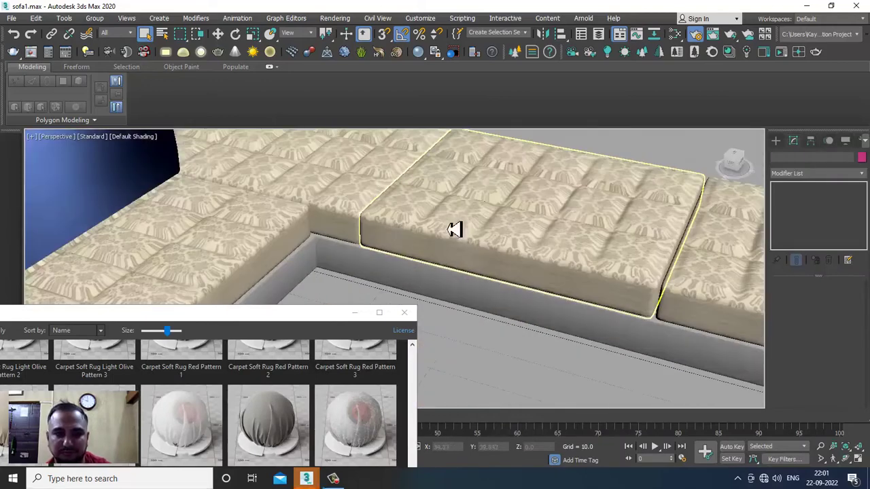
pyautogui.scroll(-4, 442, 243)
pyautogui.click(301, 231)
pyautogui.keyDown('alt'); pyautogui.moveTo(301, 231); pyautogui.dragTo(540, 126, button='middle'); pyautogui.keyUp('alt')
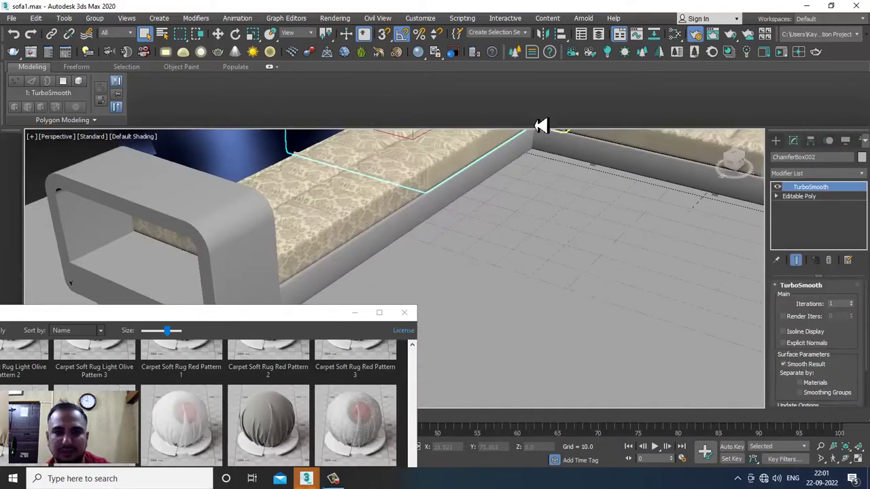
pyautogui.click(804, 175)
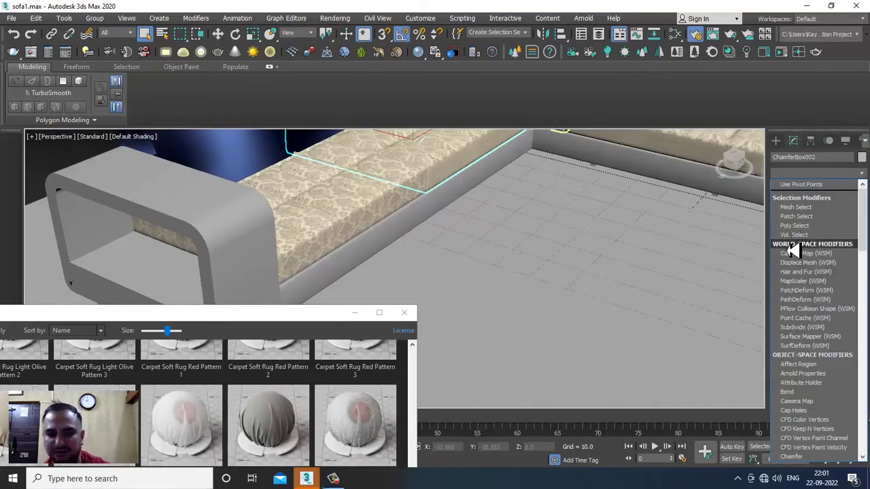
pyautogui.scroll(-10, 793, 248)
pyautogui.click(814, 351)
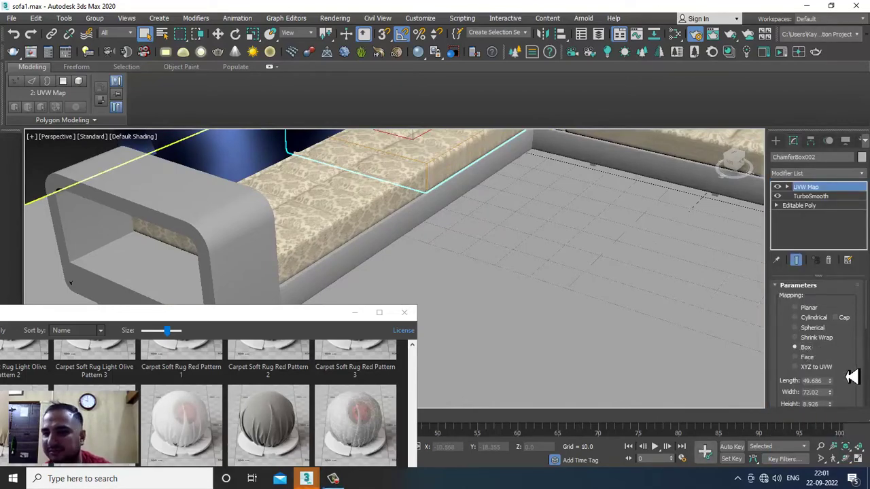
pyautogui.scroll(-2, 850, 381)
pyautogui.moveTo(829, 358); pyautogui.dragTo(835, 280)
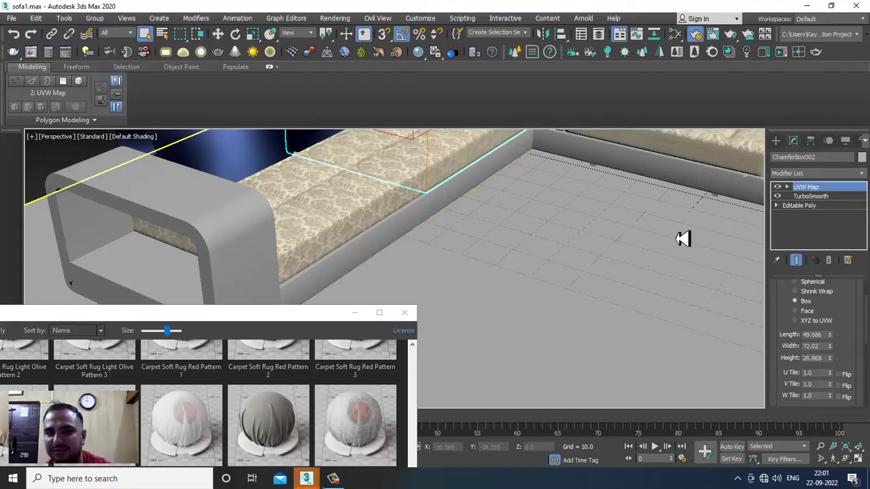
# Step: Add a UVW Map modifier with Box mapping to the seat cushion in the sofa's inner corner
pyautogui.moveTo(684, 239); pyautogui.dragTo(589, 333, button='middle')
pyautogui.click(461, 178)
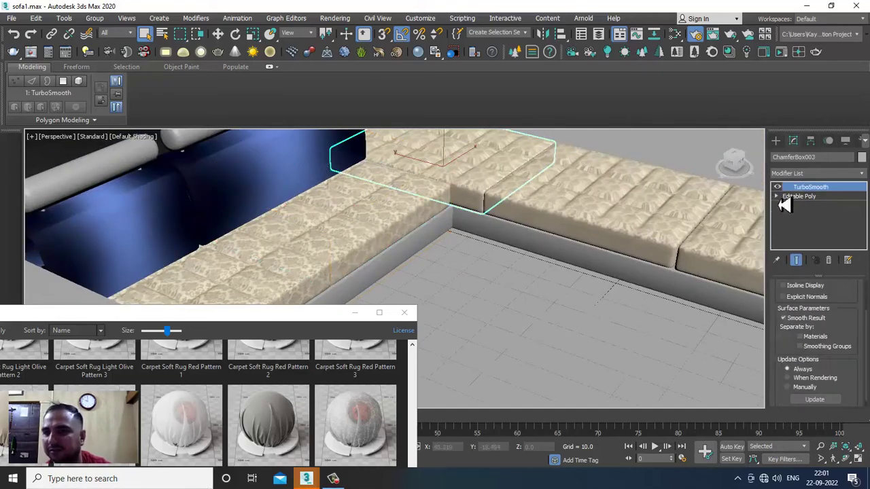
pyautogui.click(810, 175)
pyautogui.press('u')
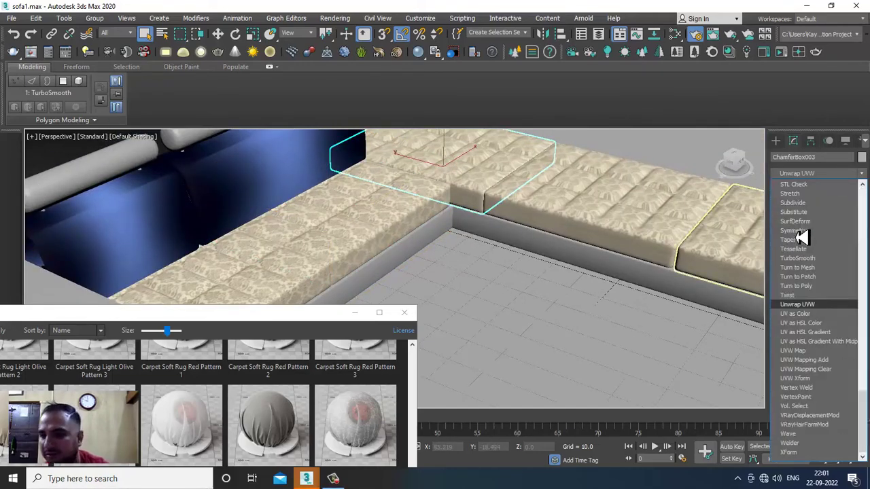
pyautogui.click(820, 351)
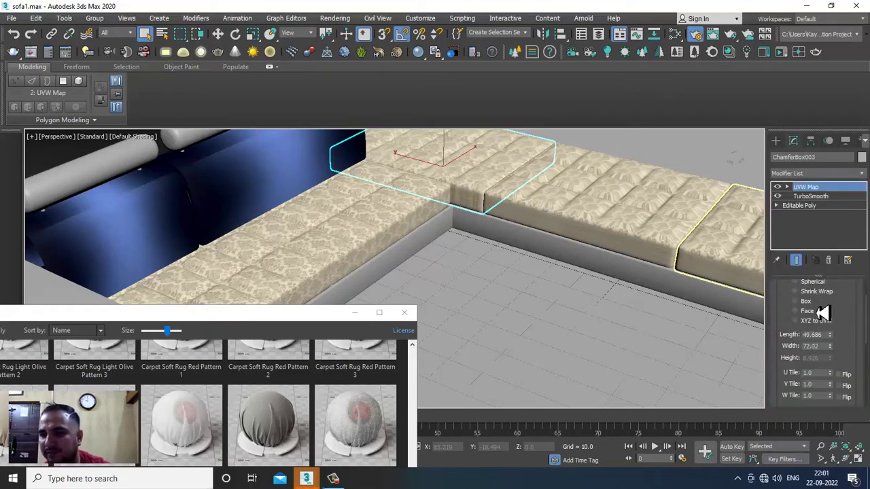
pyautogui.click(805, 303)
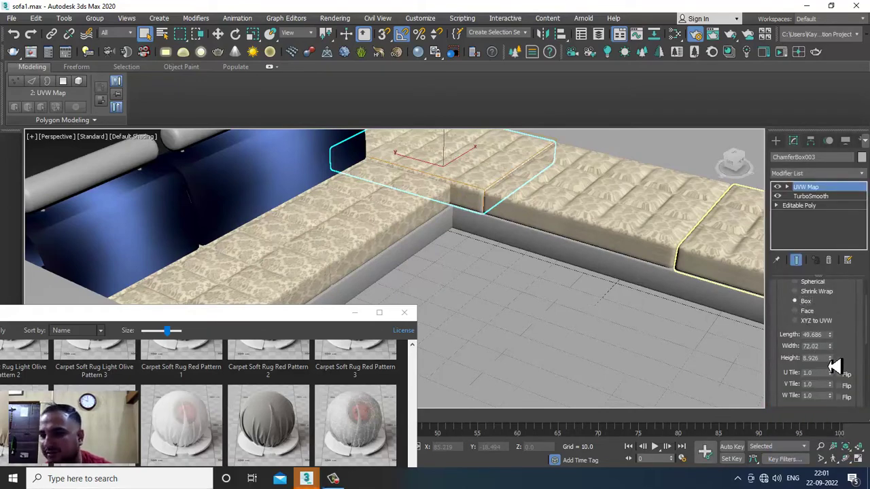
# Step: Add a UVW Map modifier with Box mapping to the seat cushion beside the corner one and raise its height to about 17
pyautogui.keyDown('alt'); pyautogui.moveTo(650, 237); pyautogui.dragTo(608, 237, button='middle'); pyautogui.keyUp('alt')
pyautogui.click(608, 237)
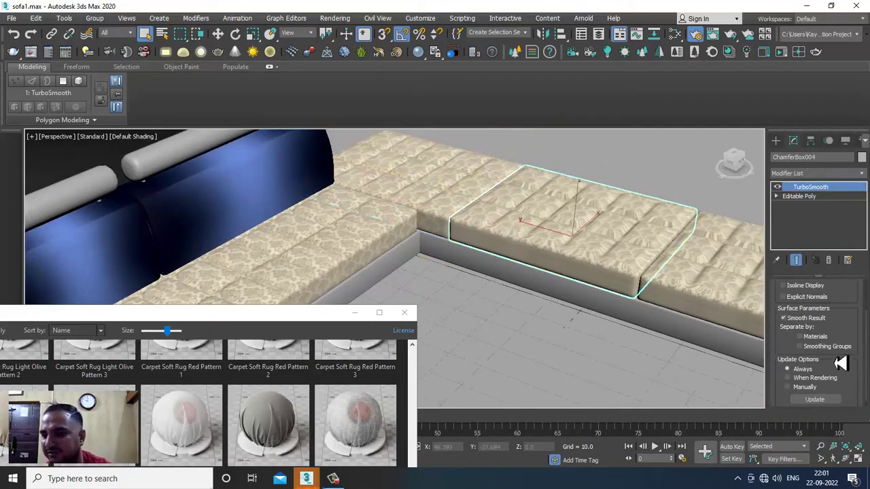
pyautogui.click(836, 174)
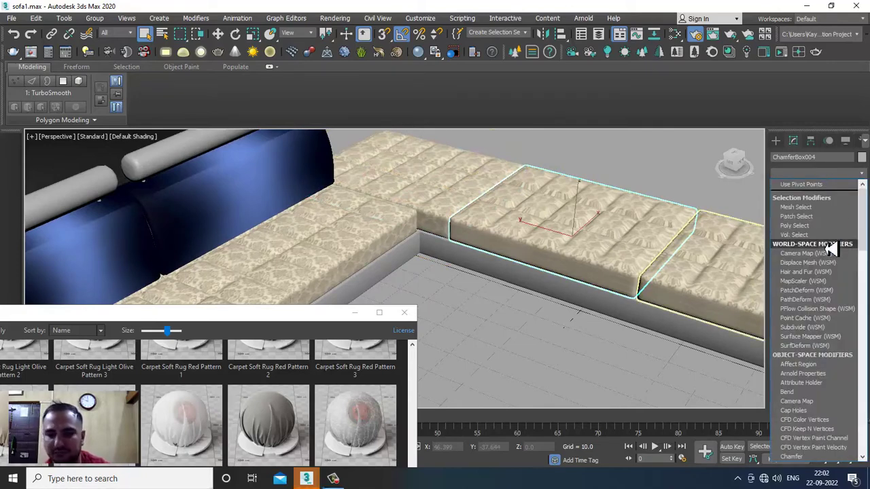
pyautogui.scroll(-10, 831, 245)
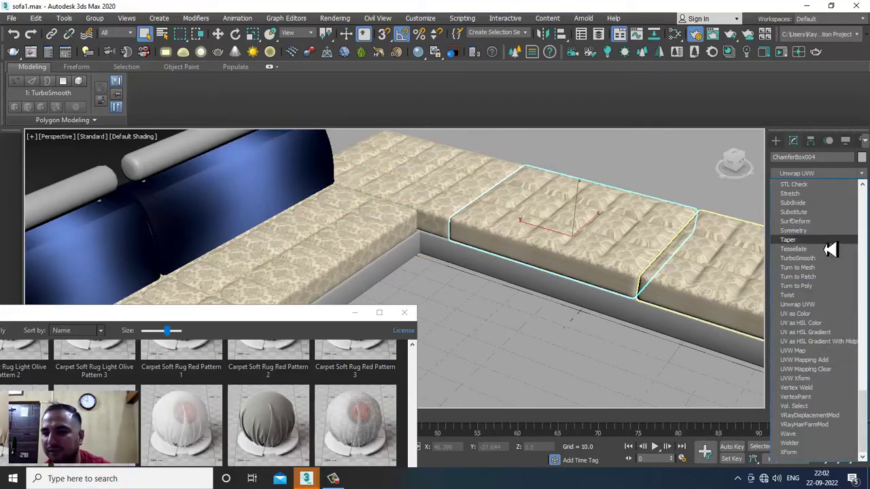
pyautogui.click(815, 352)
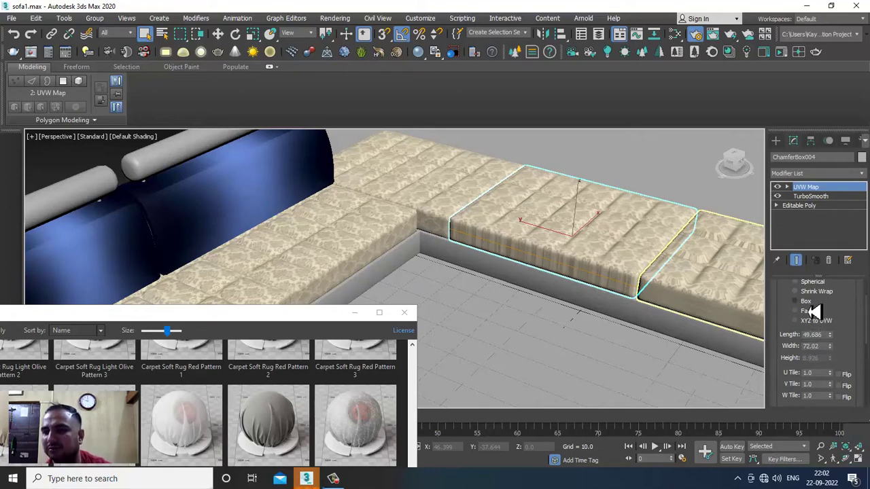
pyautogui.click(807, 302)
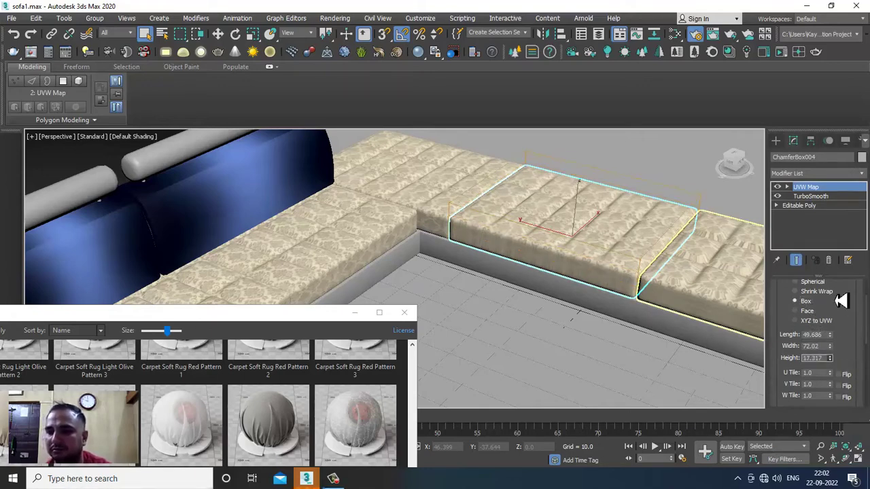
# Step: Add a UVW Map modifier with Box mapping to the next seat cushion along the long row and raise its height to about 29.6
pyautogui.click(748, 280)
pyautogui.click(807, 174)
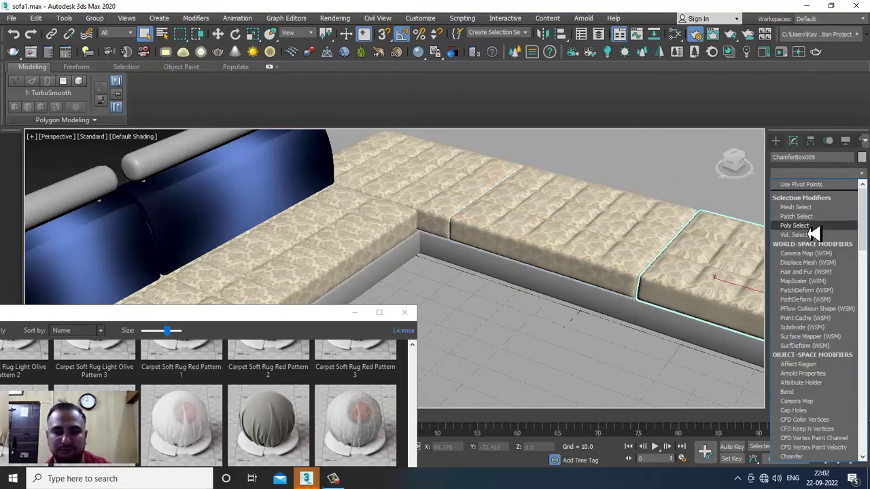
pyautogui.scroll(-10, 806, 265)
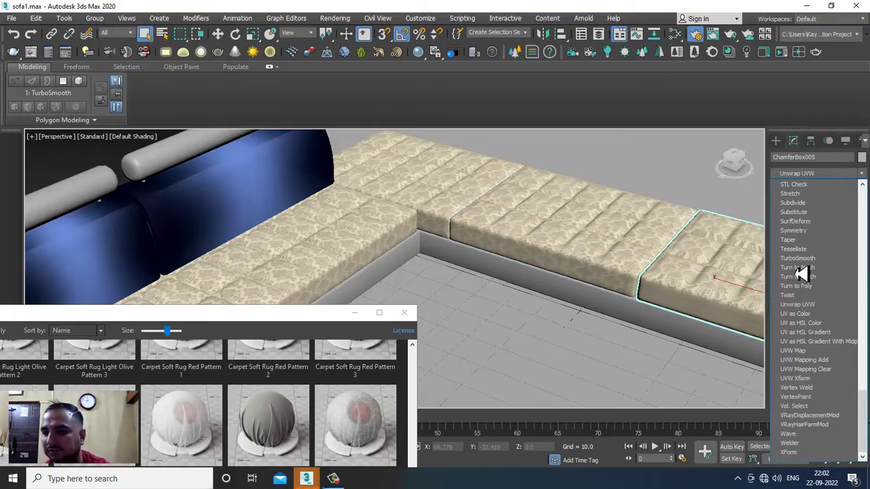
pyautogui.click(812, 354)
pyautogui.click(804, 303)
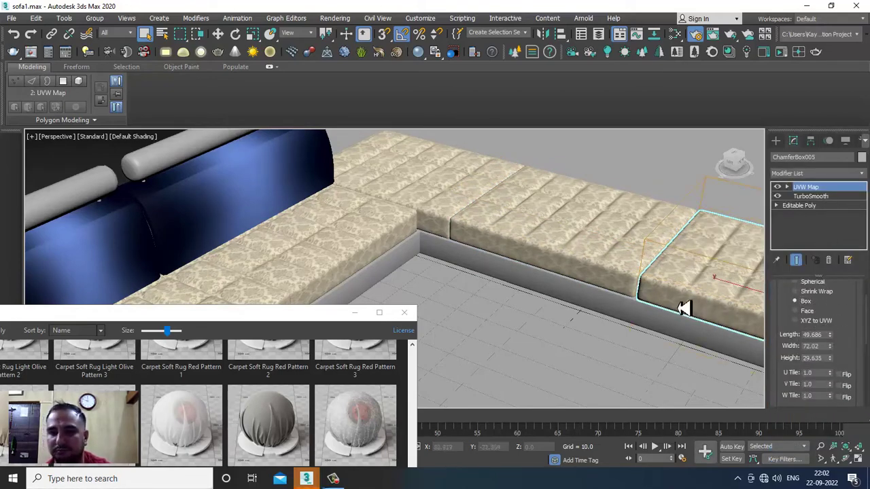
# Step: Add a UVW Map modifier with Box mapping to the seat cushion on the sofa's protruding far end and raise its height to about 19.3
pyautogui.moveTo(683, 308); pyautogui.dragTo(432, 249, button='middle')
pyautogui.click(632, 287)
pyautogui.click(639, 285)
pyautogui.scroll(-8, 652, 293)
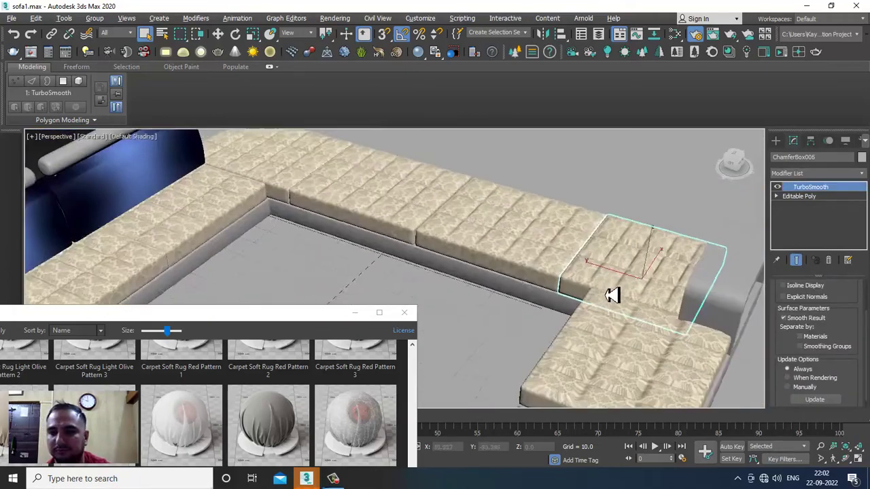
pyautogui.click(635, 320)
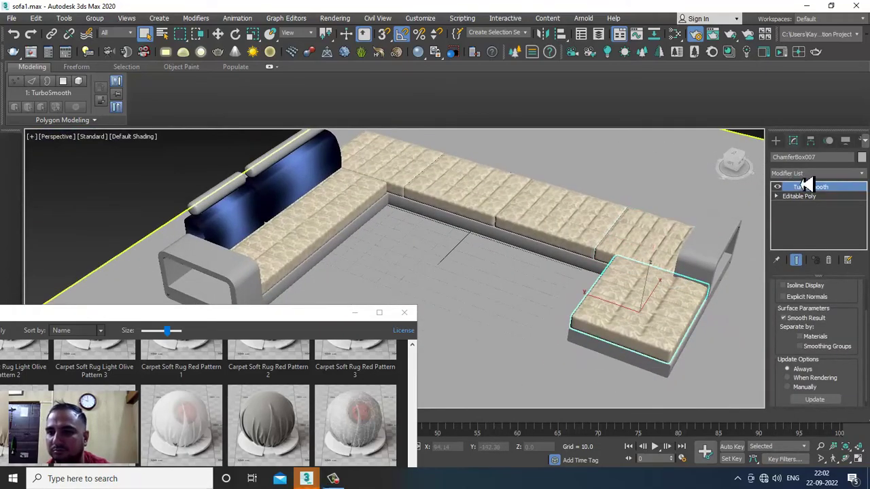
pyautogui.click(812, 174)
pyautogui.scroll(-20, 806, 248)
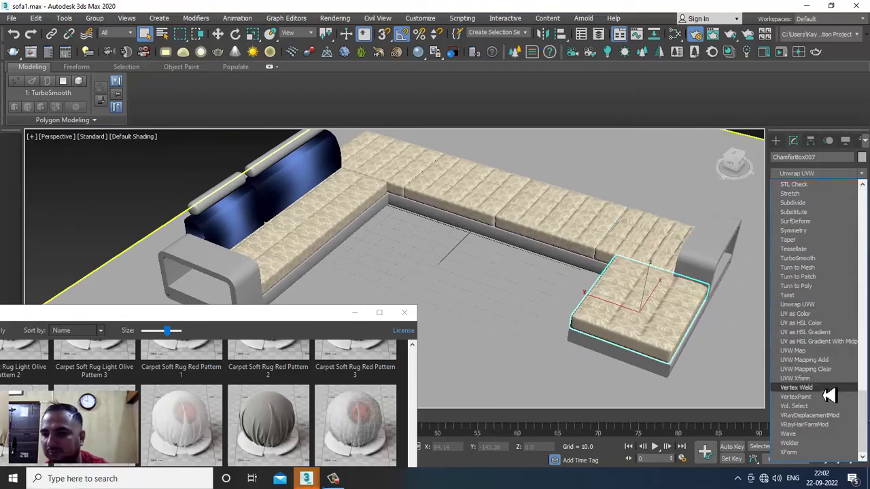
pyautogui.click(812, 352)
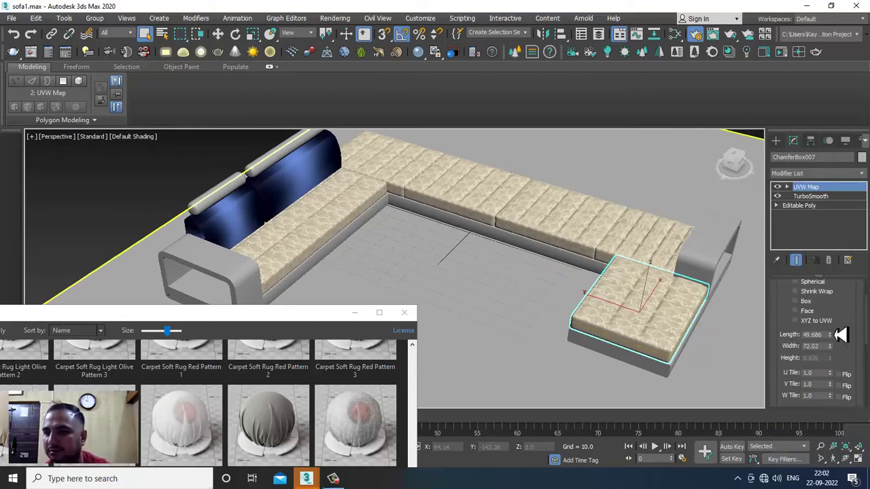
pyautogui.click(806, 302)
pyautogui.moveTo(837, 364); pyautogui.dragTo(847, 299)
# Step: Assign the Wenge Highgloss wood material from the Corona Material Library to the armrest beside the blue backrest cushions
pyautogui.keyDown('alt'); pyautogui.moveTo(653, 322); pyautogui.dragTo(487, 208, button='middle'); pyautogui.keyUp('alt')
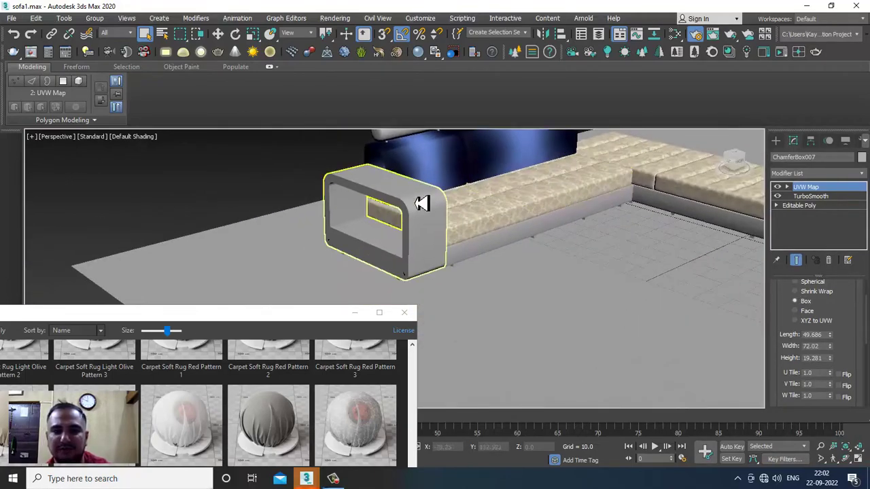
pyautogui.click(394, 248)
pyautogui.moveTo(237, 320); pyautogui.dragTo(711, 121)
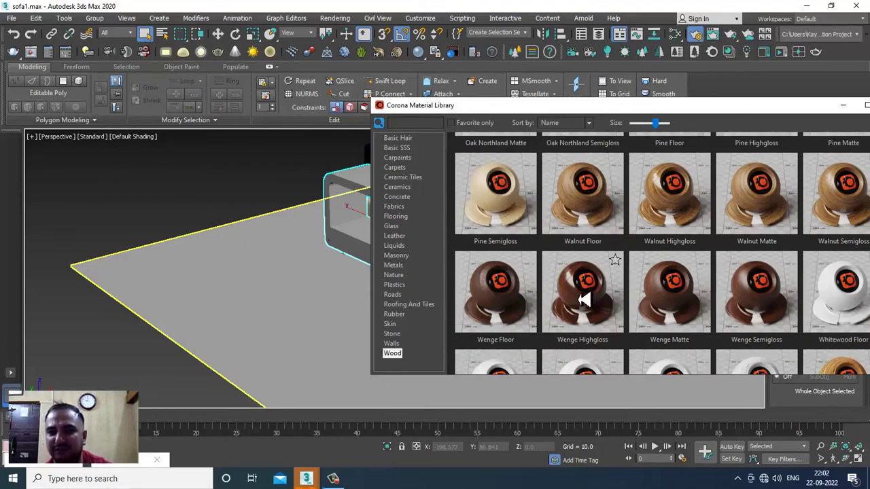
pyautogui.rightClick(583, 299)
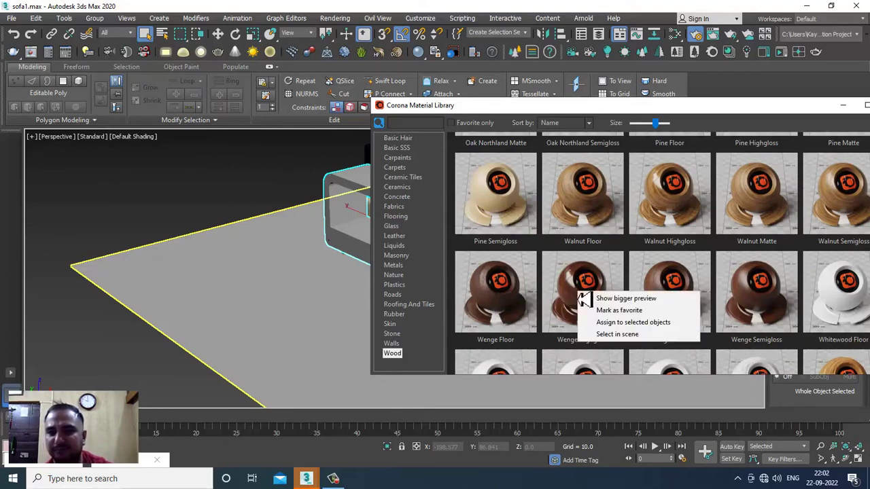
pyautogui.click(633, 323)
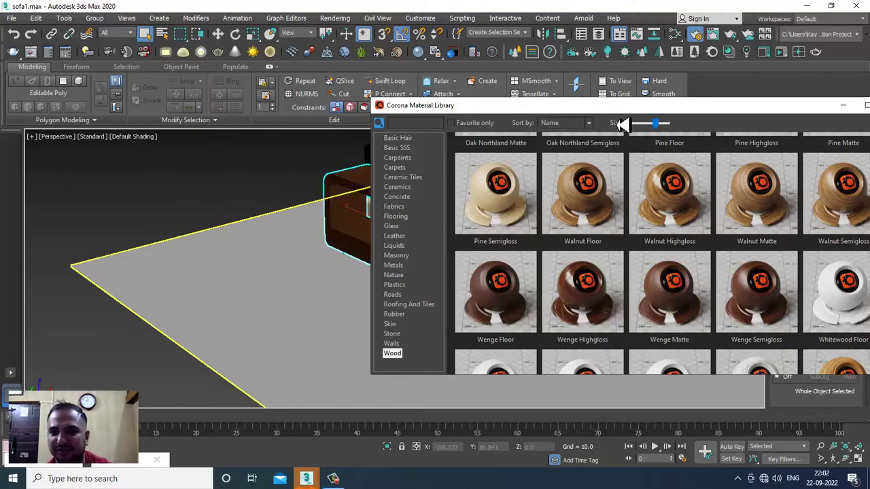
pyautogui.moveTo(632, 117); pyautogui.dragTo(224, 307)
# Step: Add a UVW Map modifier with Box mapping to the wooden armrest
pyautogui.keyDown('alt'); pyautogui.moveTo(504, 225); pyautogui.dragTo(788, 172, button='middle'); pyautogui.keyUp('alt')
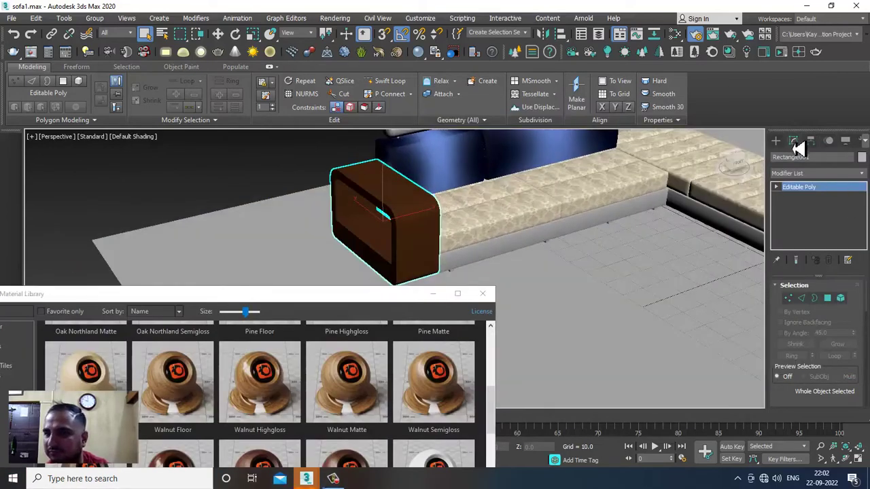
pyautogui.click(813, 173)
pyautogui.press('u')
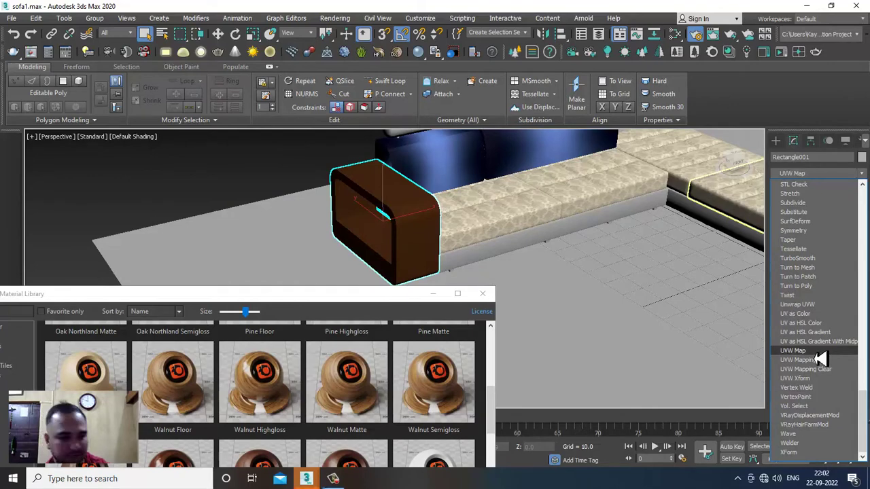
pyautogui.click(817, 351)
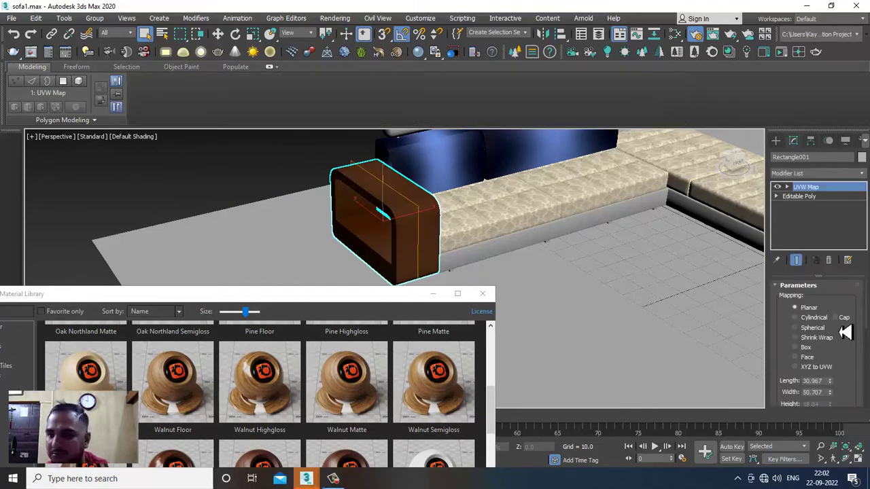
pyautogui.moveTo(503, 285)
pyautogui.keyDown('alt'); pyautogui.mouseDown(button='middle')
pyautogui.moveTo(469, 227)
pyautogui.moveTo(544, 240)
pyautogui.moveTo(510, 235)
pyautogui.moveTo(528, 219)
pyautogui.moveTo(501, 241)
pyautogui.moveTo(507, 288)
pyautogui.mouseUp(button='middle'); pyautogui.keyUp('alt')
pyautogui.scroll(-4, 517, 272)
# Step: Select the three base frame sections under the seat cushions and assign them the CoronaLegacyMtl with the fabric bitmap
pyautogui.moveTo(402, 295); pyautogui.dragTo(286, 113)
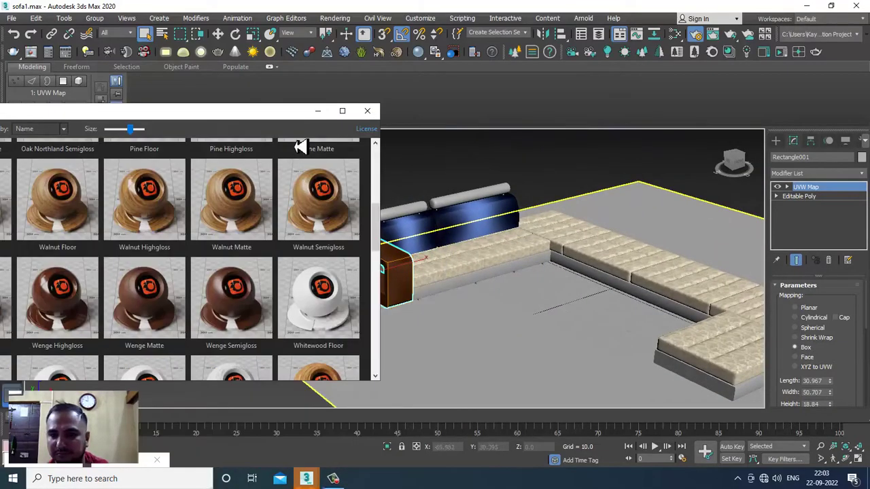
pyautogui.keyDown('alt'); pyautogui.moveTo(534, 268); pyautogui.dragTo(485, 272, button='middle'); pyautogui.keyUp('alt')
pyautogui.click(501, 272)
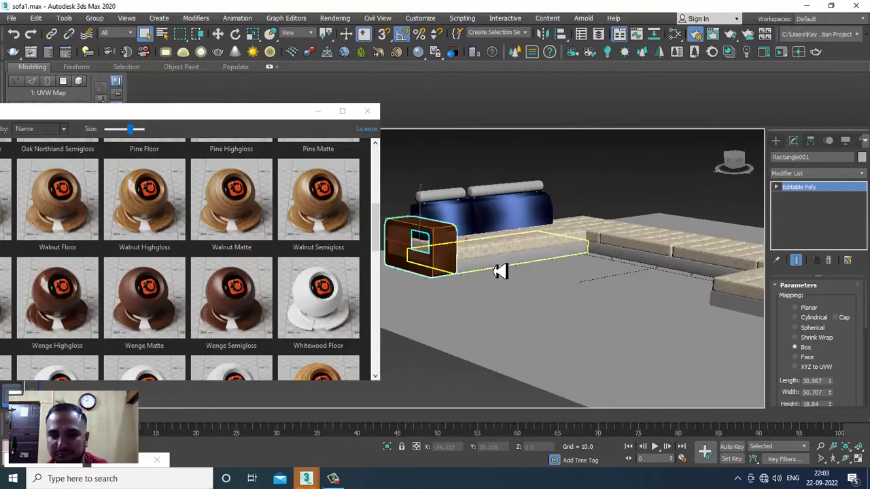
pyautogui.scroll(3, 539, 271)
pyautogui.keyDown('ctrl'); pyautogui.click(636, 254); pyautogui.keyUp('ctrl')
pyautogui.keyDown('alt'); pyautogui.moveTo(636, 255); pyautogui.dragTo(687, 299, button='middle'); pyautogui.keyUp('alt')
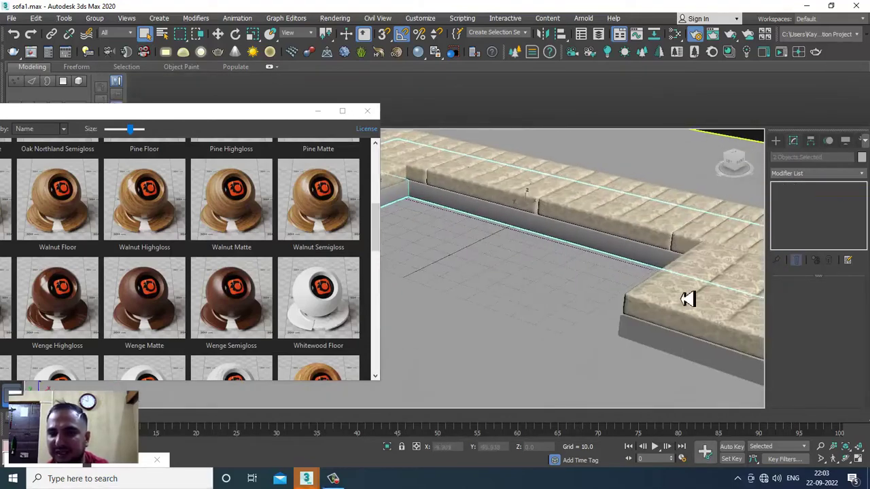
pyautogui.press('m')
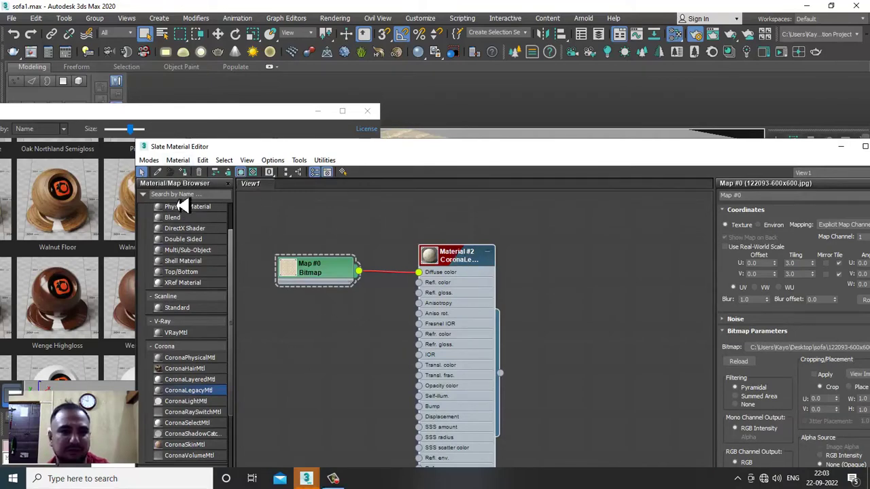
pyautogui.click(840, 147)
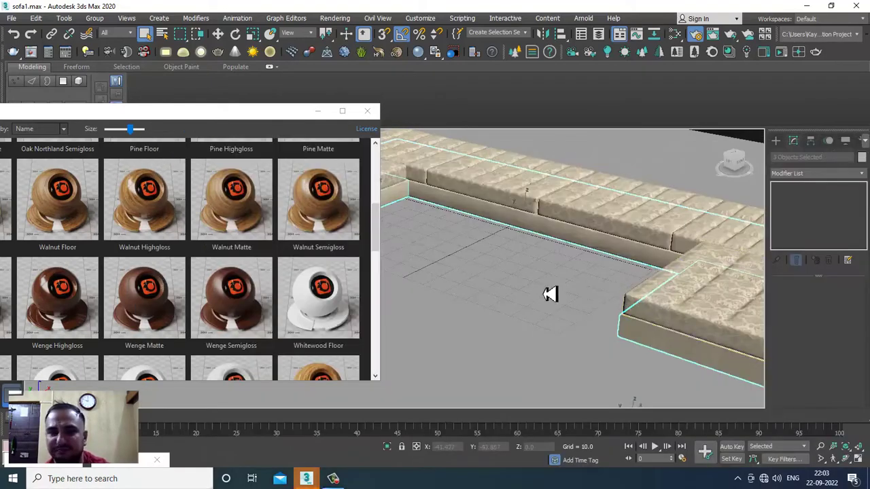
# Step: Add a UVW Map modifier with Box mapping to the three base sections together and raise its height to about 60.1
pyautogui.moveTo(598, 175); pyautogui.dragTo(661, 227, button='middle')
pyautogui.scroll(-4, 592, 219)
pyautogui.click(808, 175)
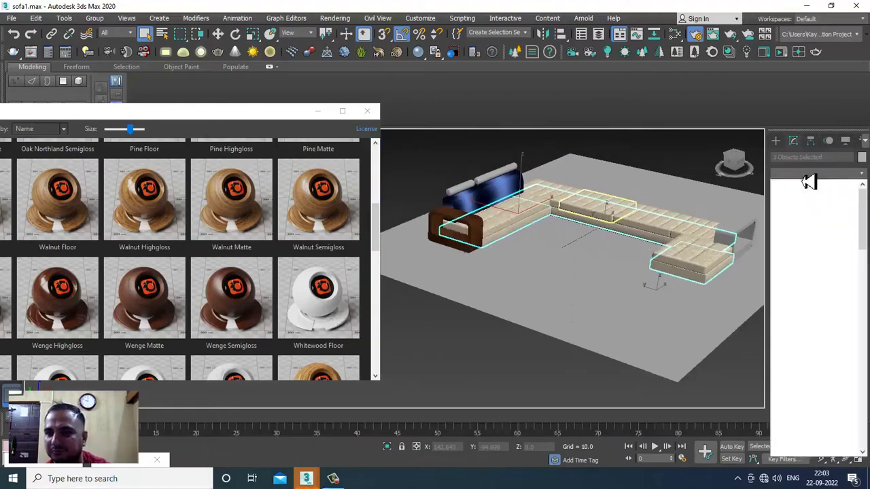
pyautogui.scroll(-5, 822, 272)
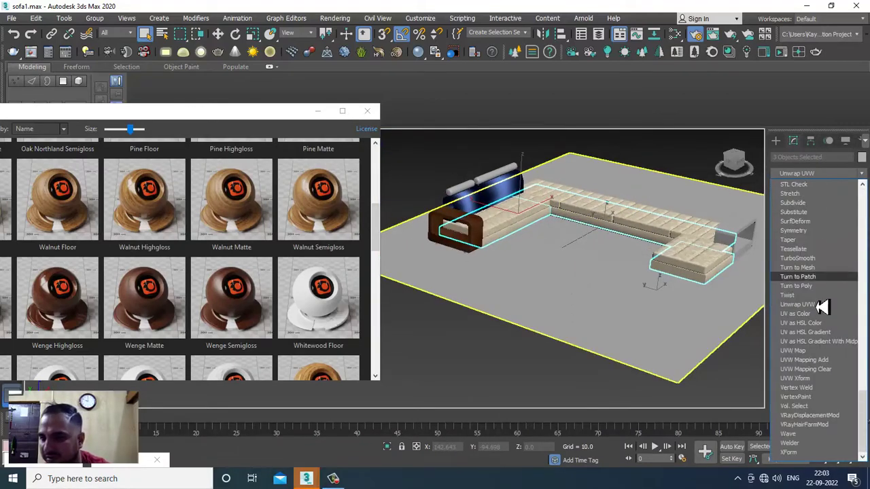
pyautogui.click(824, 360)
pyautogui.click(806, 349)
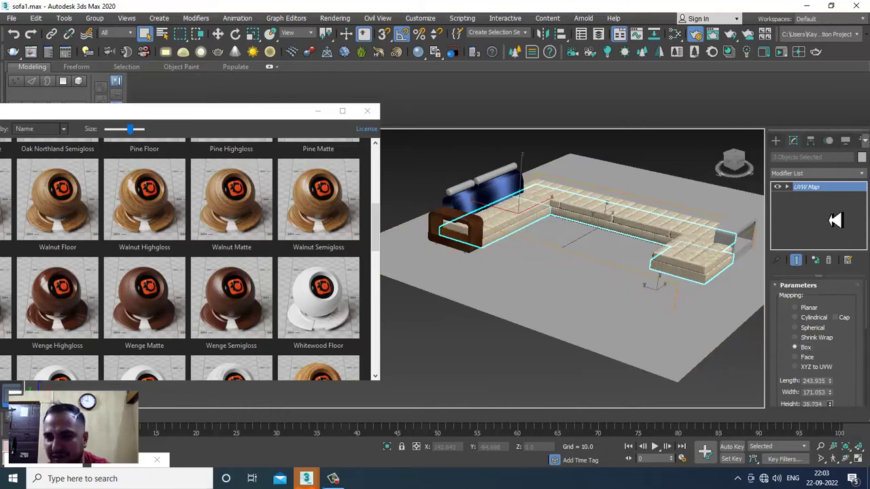
pyautogui.scroll(5, 480, 263)
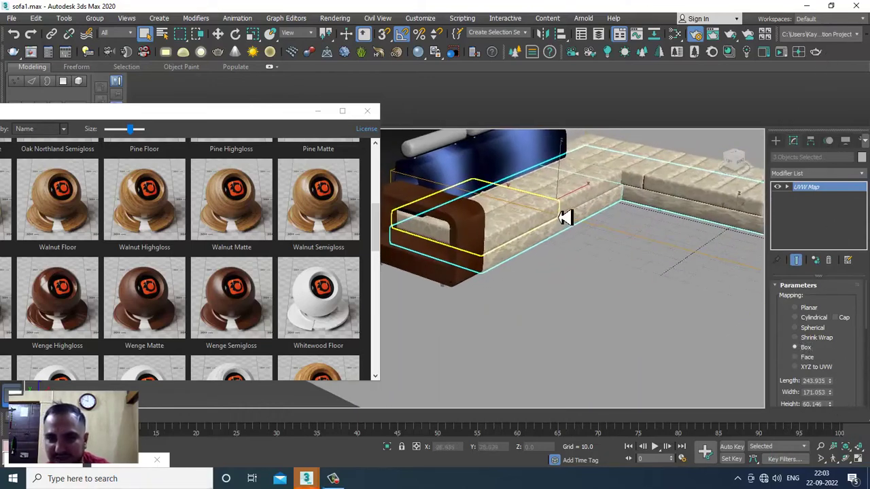
pyautogui.scroll(-5, 565, 219)
pyautogui.scroll(8, 608, 227)
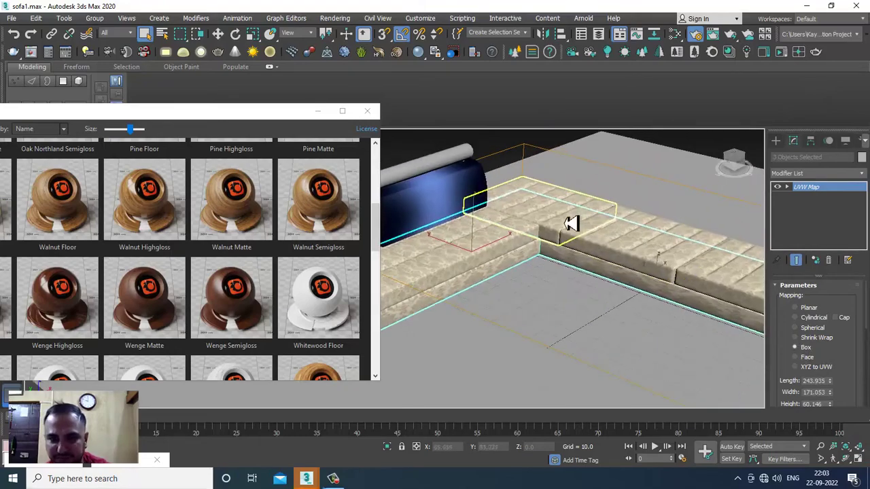
pyautogui.scroll(-5, 558, 226)
# Step: Select all the small feet under the sofa in an orthographic side-on view and exclude the floor plane from the selection
pyautogui.keyDown('alt'); pyautogui.moveTo(551, 227); pyautogui.dragTo(497, 268, button='middle'); pyautogui.keyUp('alt')
pyautogui.scroll(5, 564, 216)
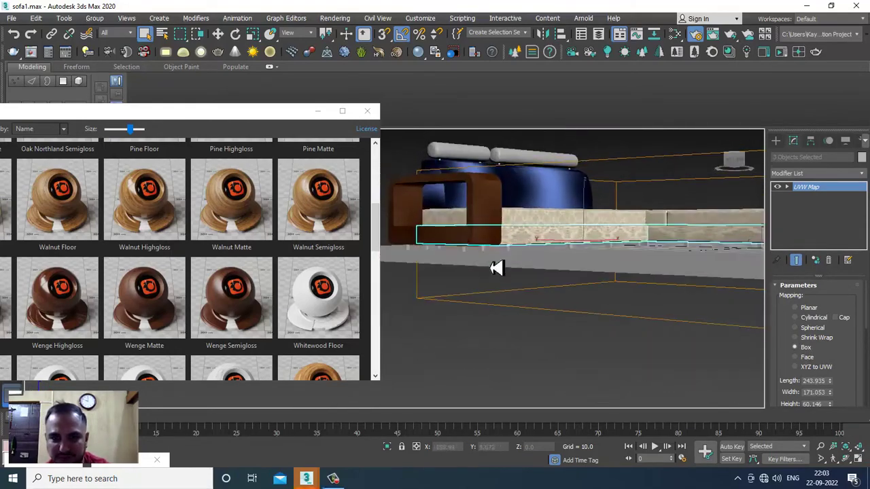
pyautogui.scroll(2, 491, 267)
pyautogui.click(509, 249)
pyautogui.hotkey('alt', 'w')
pyautogui.middleClick(615, 214)
pyautogui.hotkey('alt', 'w')
pyautogui.scroll(-5, 611, 215)
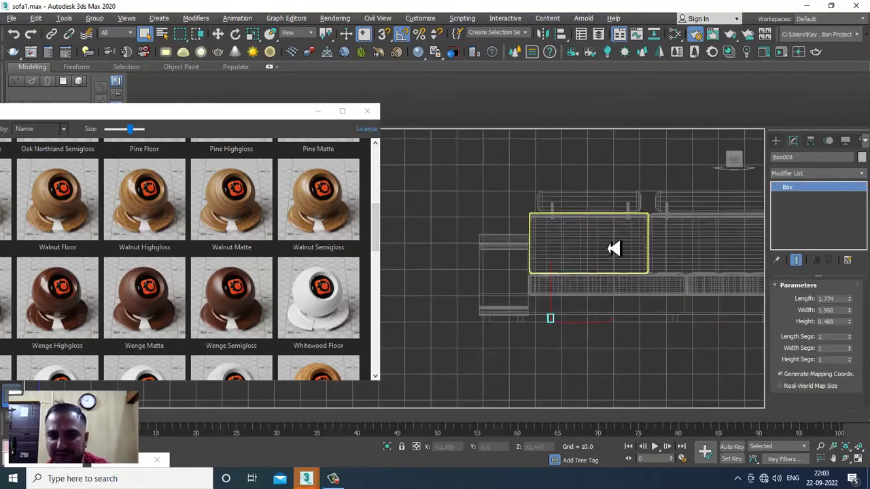
pyautogui.scroll(-4, 614, 249)
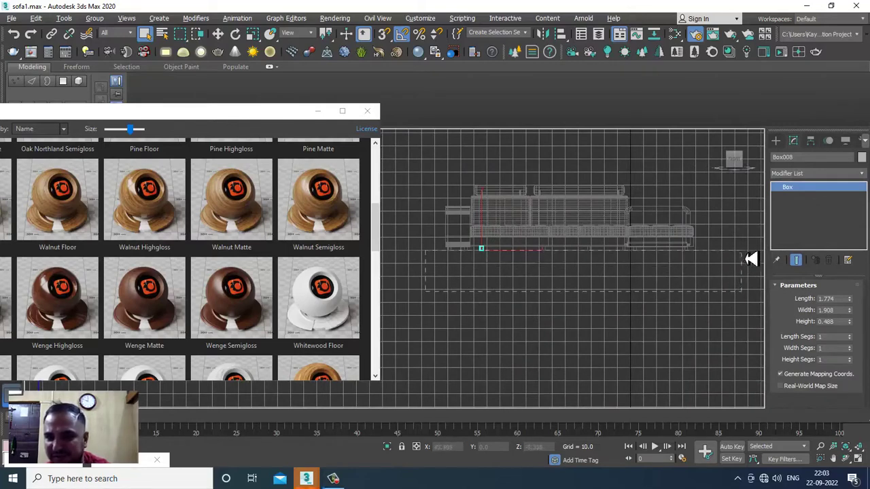
pyautogui.moveTo(750, 258); pyautogui.dragTo(641, 245)
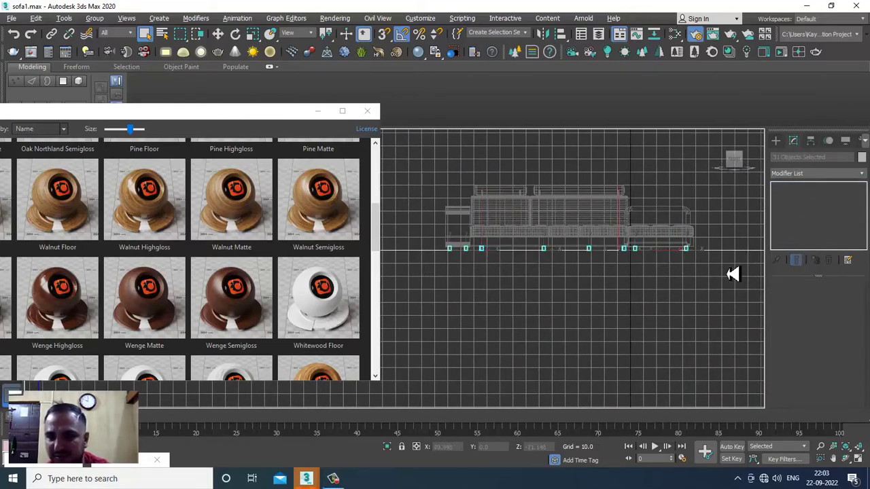
pyautogui.hotkey('alt', 'w')
pyautogui.keyDown('alt'); pyautogui.click(653, 330); pyautogui.keyUp('alt')
pyautogui.hotkey('alt', 'w')
pyautogui.keyDown('alt'); pyautogui.moveTo(652, 231); pyautogui.dragTo(658, 255, button='middle'); pyautogui.keyUp('alt')
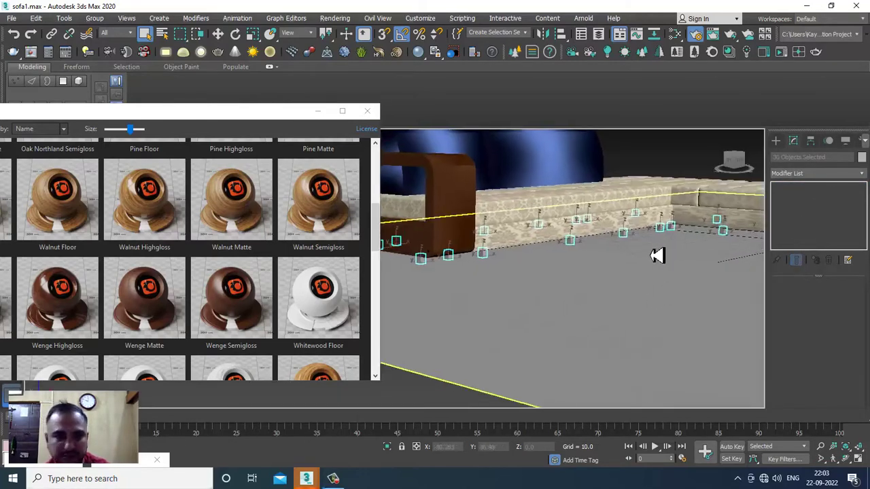
# Step: Assign the Aluminium Satin metal material from the Corona Material Library to the selected sofa feet
pyautogui.moveTo(222, 113); pyautogui.dragTo(537, 93)
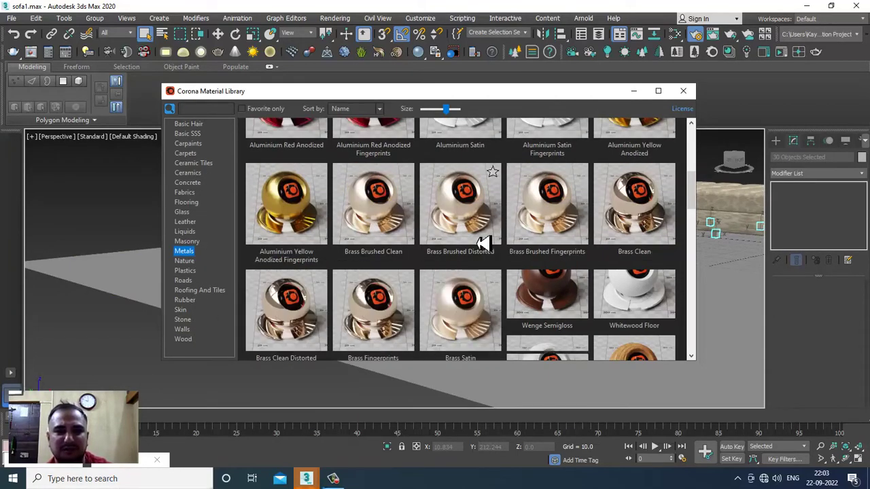
pyautogui.scroll(2, 596, 252)
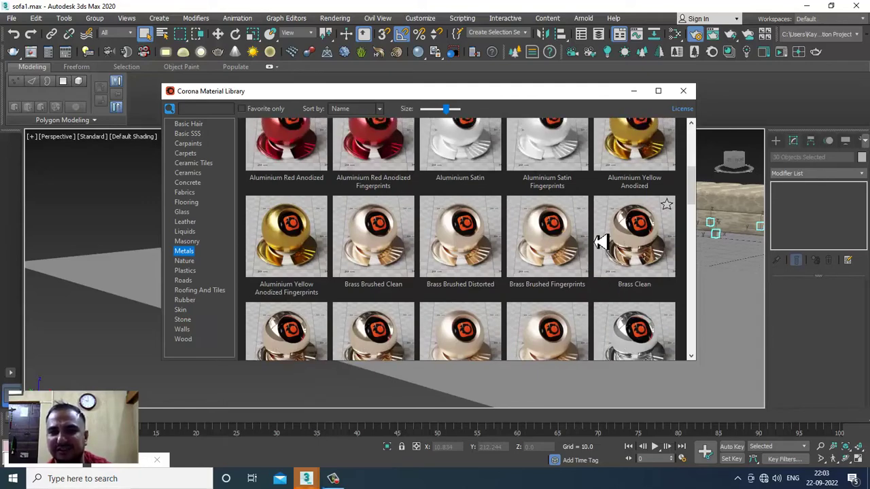
pyautogui.scroll(2, 462, 221)
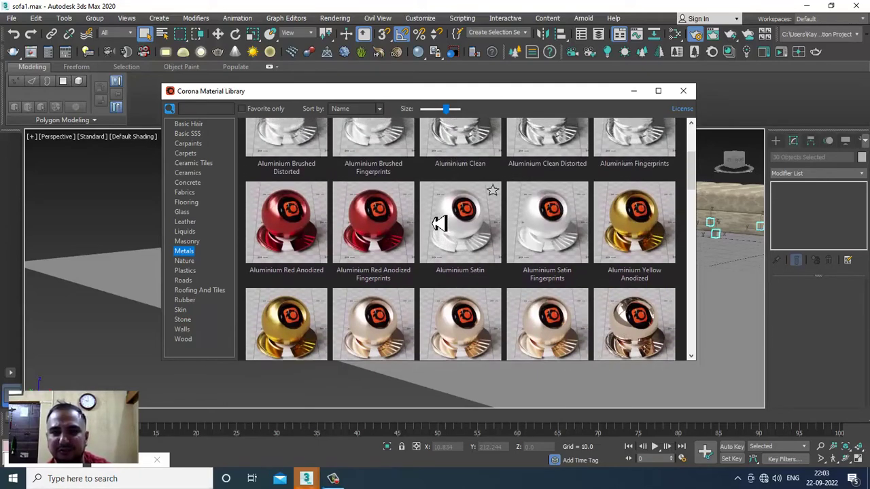
pyautogui.scroll(2, 462, 252)
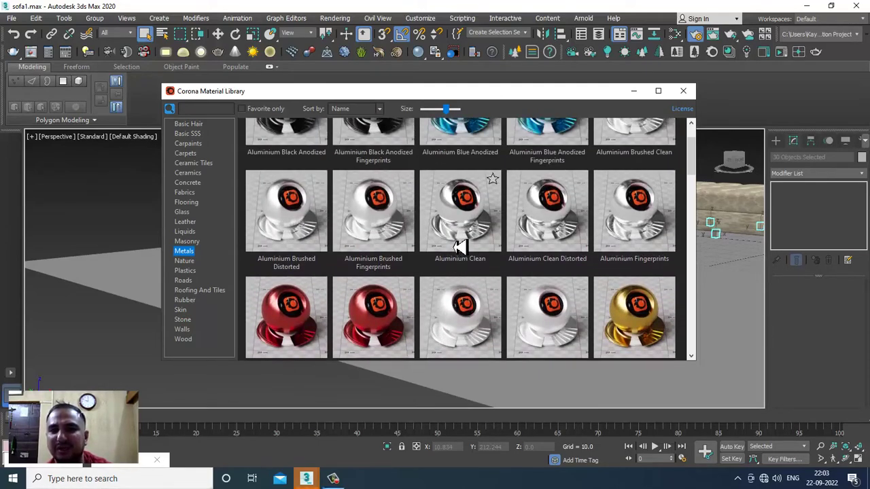
pyautogui.scroll(-1, 459, 246)
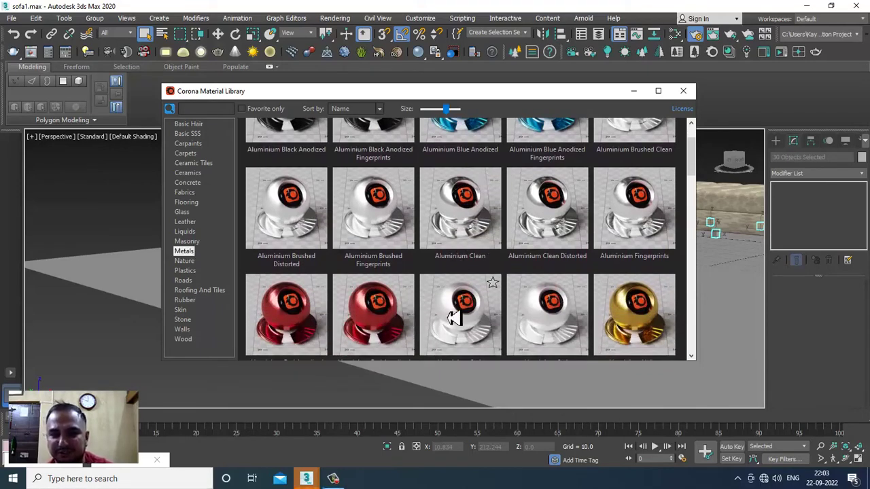
pyautogui.rightClick(449, 314)
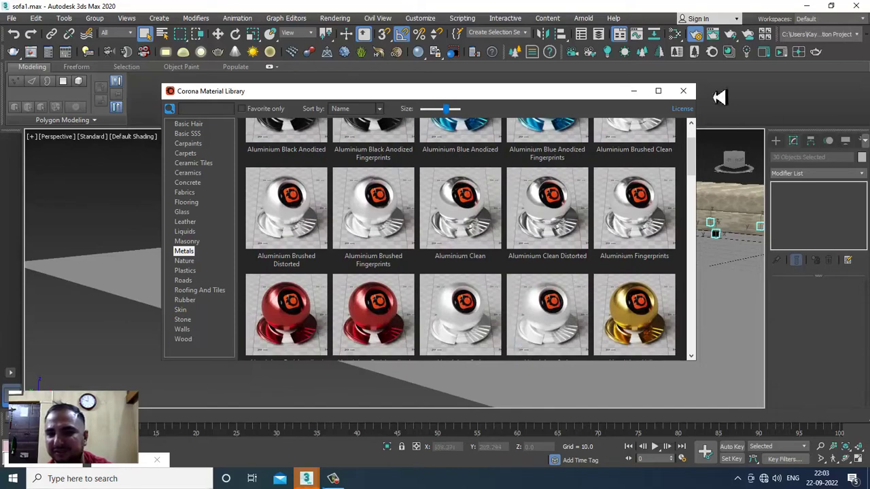
# Step: Examine the textured backrests, seat cushions and armrest of the sofa up close and from several angles
pyautogui.click(634, 91)
pyautogui.click(676, 166)
pyautogui.keyDown('alt'); pyautogui.moveTo(676, 165); pyautogui.dragTo(367, 265, button='middle'); pyautogui.keyUp('alt')
pyautogui.click(348, 251)
pyautogui.scroll(5, 282, 262)
pyautogui.keyDown('alt'); pyautogui.moveTo(293, 265); pyautogui.dragTo(536, 262, button='middle'); pyautogui.keyUp('alt')
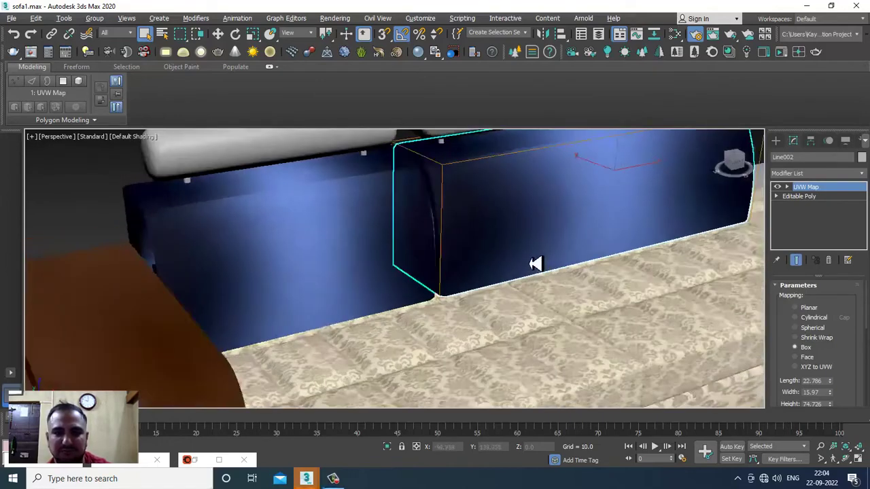
pyautogui.scroll(-4, 536, 261)
pyautogui.keyDown('alt'); pyautogui.moveTo(478, 279); pyautogui.dragTo(604, 293, button='middle'); pyautogui.keyUp('alt')
# Step: Select the untextured armrest at the other end of the sofa and assign it the Walnut Floor wood material from the Corona Material Library
pyautogui.click(605, 275)
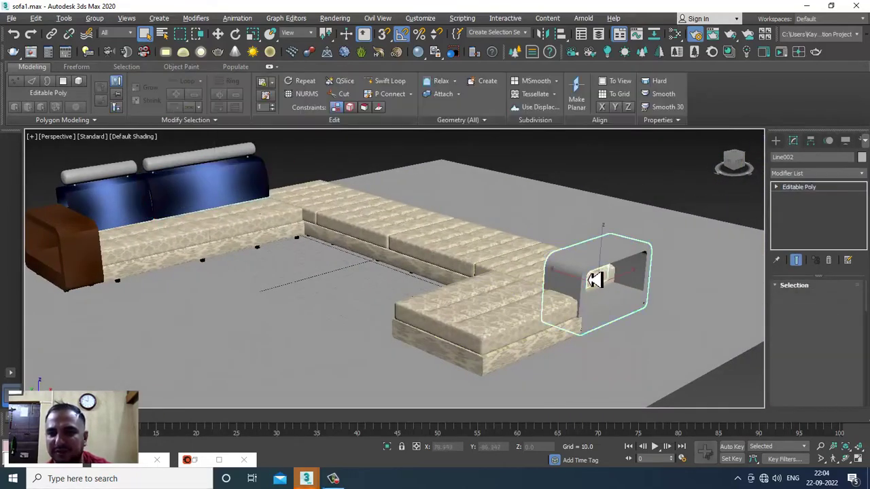
pyautogui.press('m')
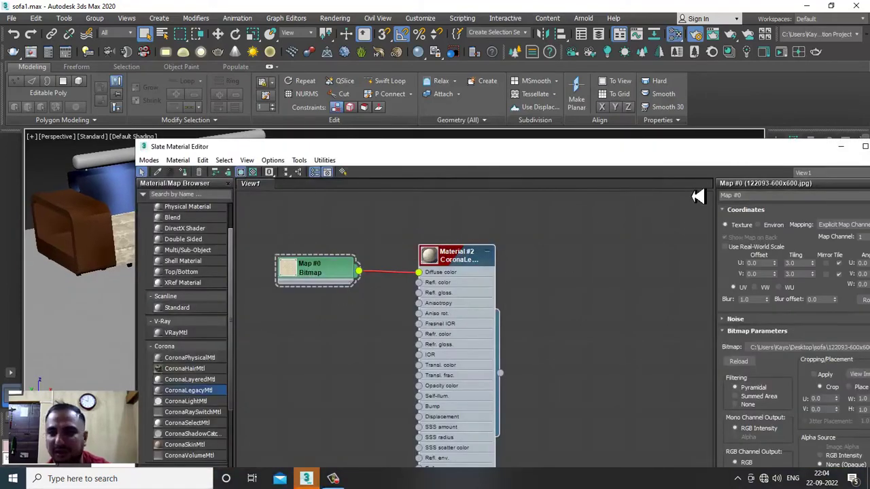
pyautogui.click(842, 147)
pyautogui.keyDown('alt'); pyautogui.moveTo(390, 259); pyautogui.dragTo(419, 251, button='middle'); pyautogui.keyUp('alt')
pyautogui.click(221, 464)
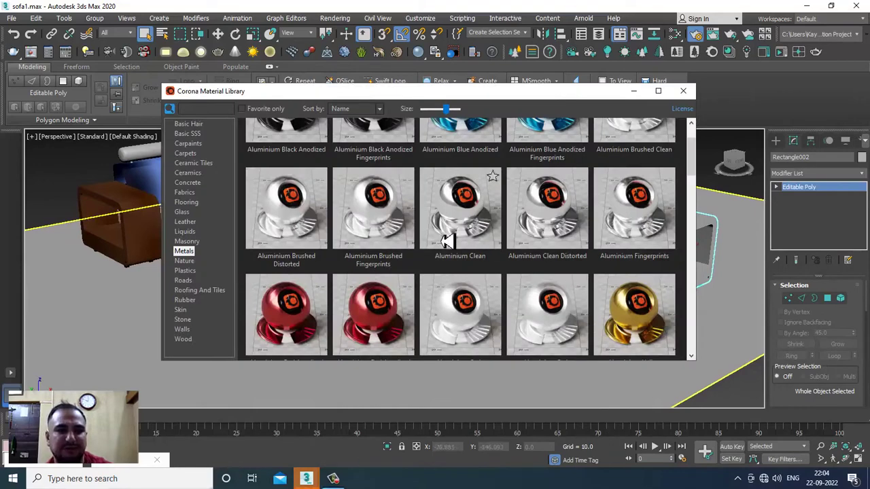
pyautogui.click(183, 339)
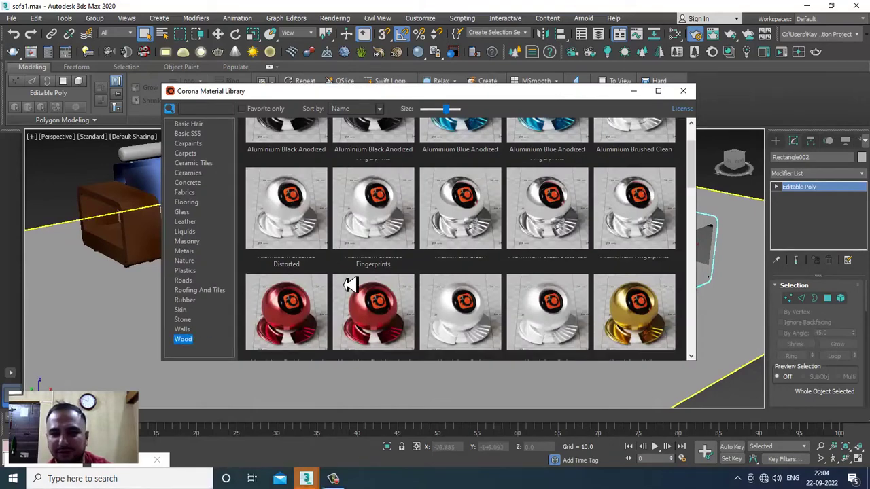
pyautogui.scroll(2, 347, 253)
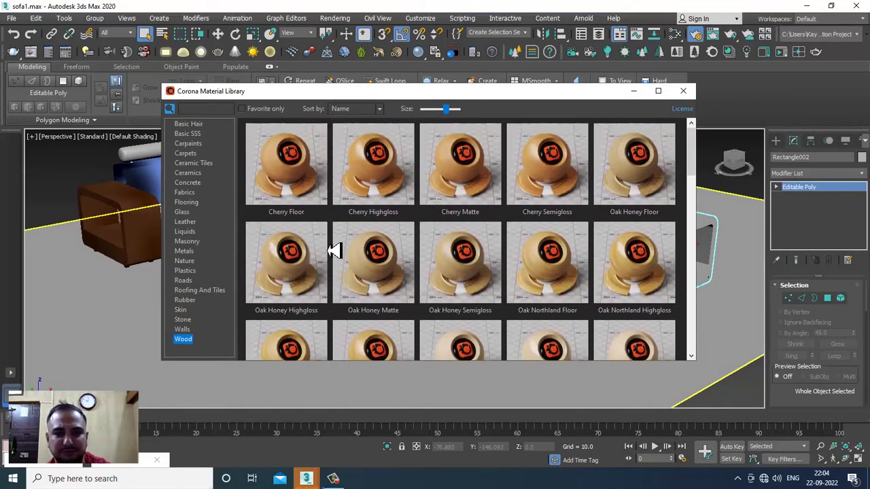
pyautogui.scroll(-5, 334, 245)
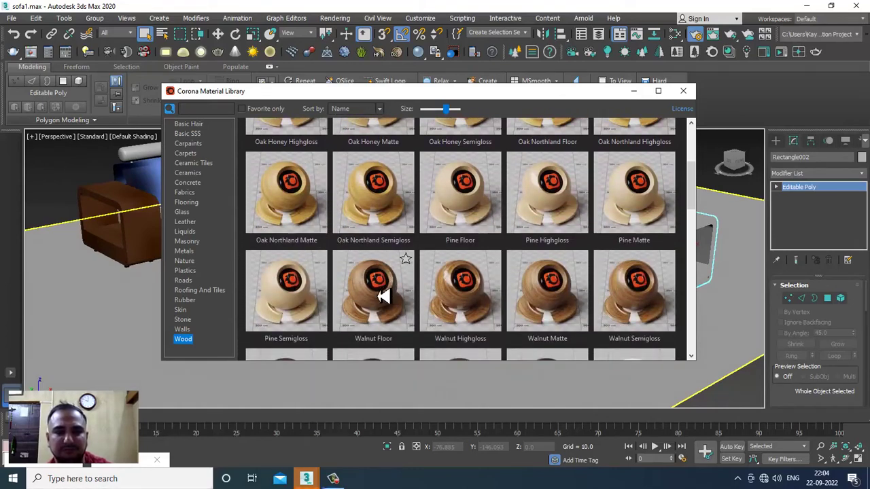
pyautogui.rightClick(384, 293)
pyautogui.click(442, 321)
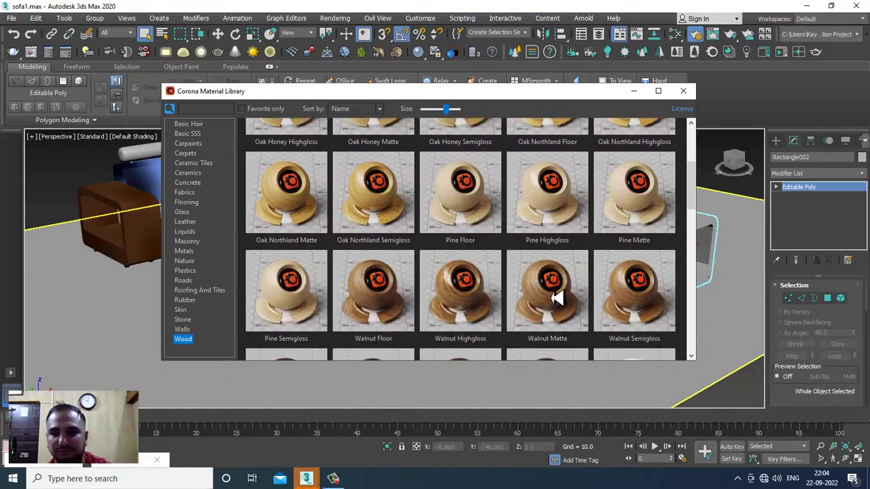
pyautogui.moveTo(542, 104); pyautogui.dragTo(268, 181)
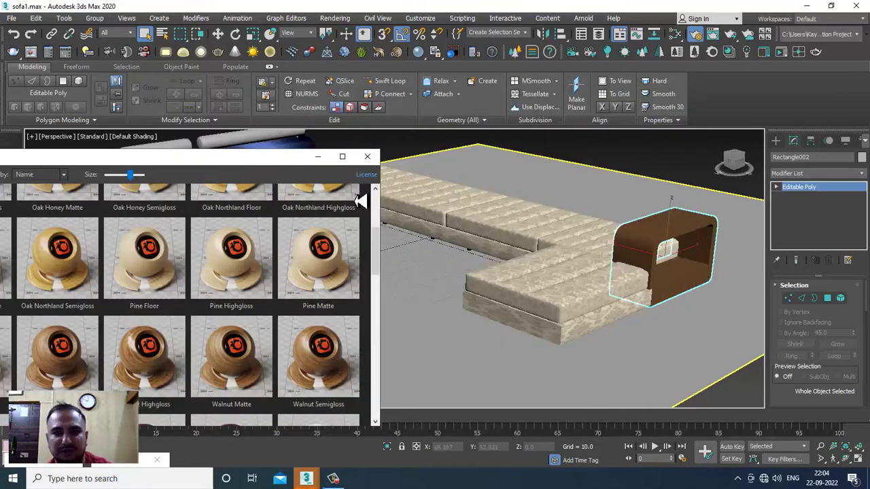
pyautogui.click(328, 158)
# Step: Select the floor plane and assign it the Flooring Herringbone Grey material from the Corona Material Library
pyautogui.click(383, 297)
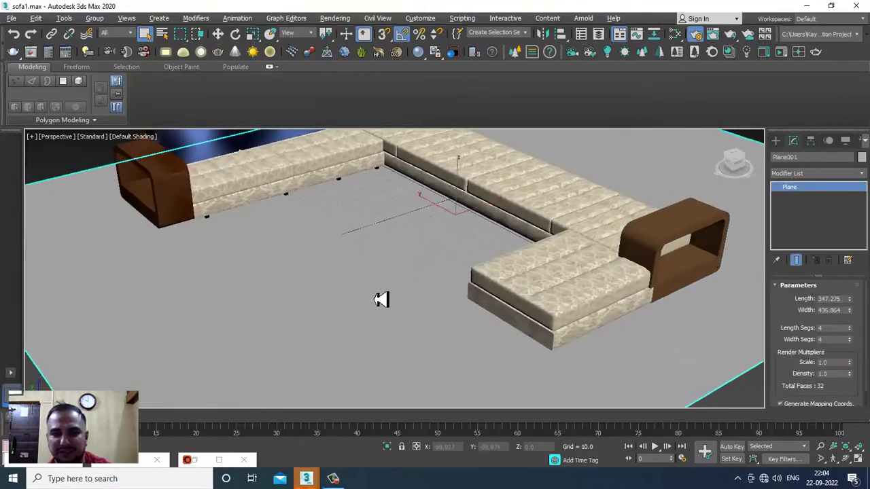
pyautogui.press('m')
pyautogui.moveTo(419, 359); pyautogui.dragTo(399, 279, button='middle')
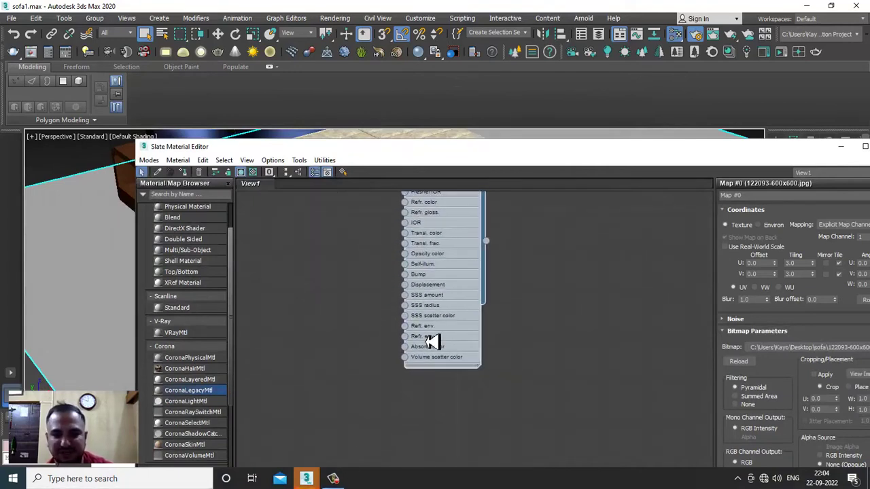
pyautogui.moveTo(431, 342); pyautogui.dragTo(443, 371, button='middle')
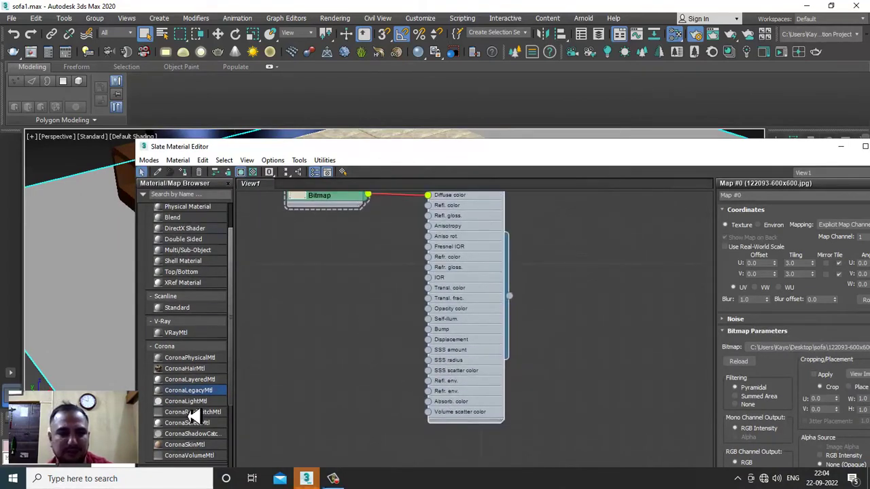
pyautogui.click(841, 147)
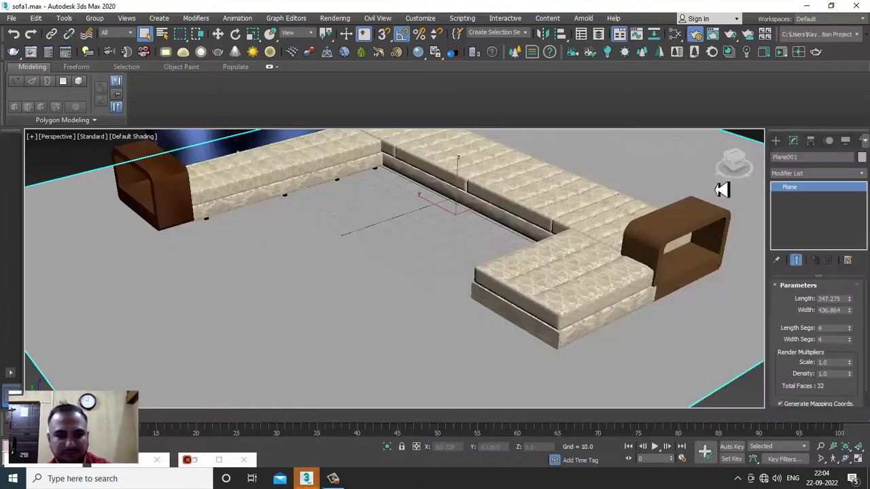
pyautogui.click(204, 462)
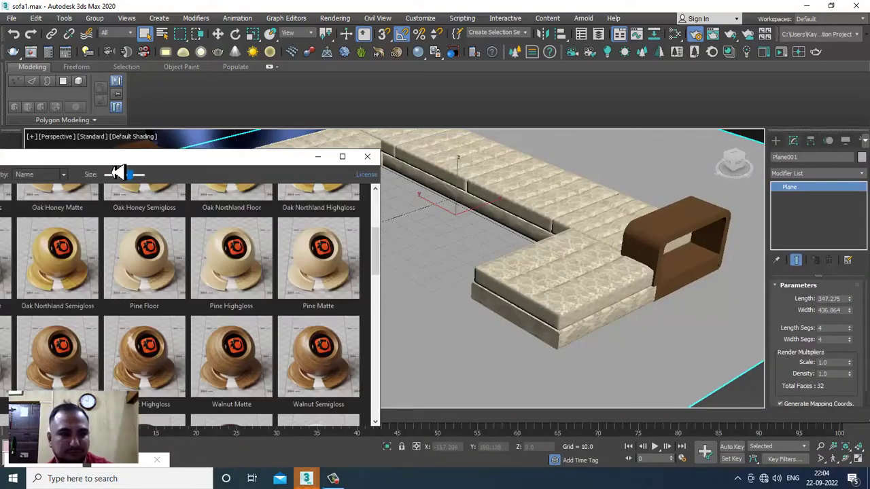
pyautogui.moveTo(113, 162); pyautogui.dragTo(363, 144)
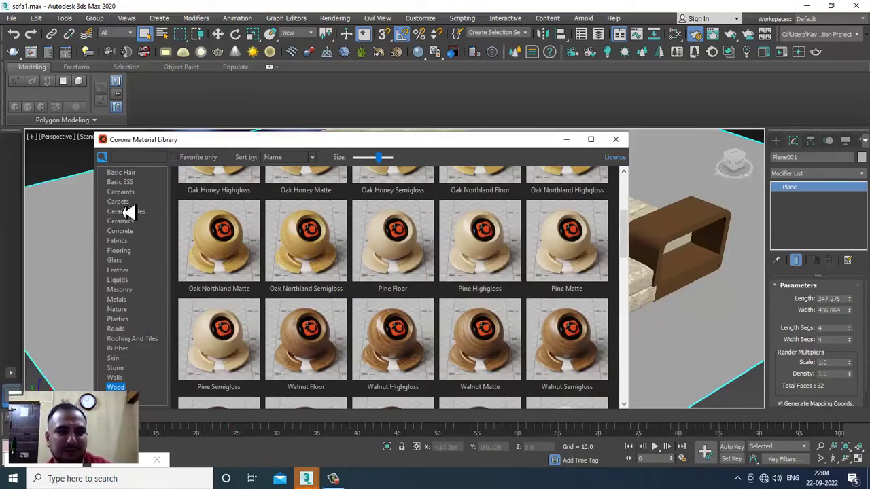
pyautogui.click(129, 252)
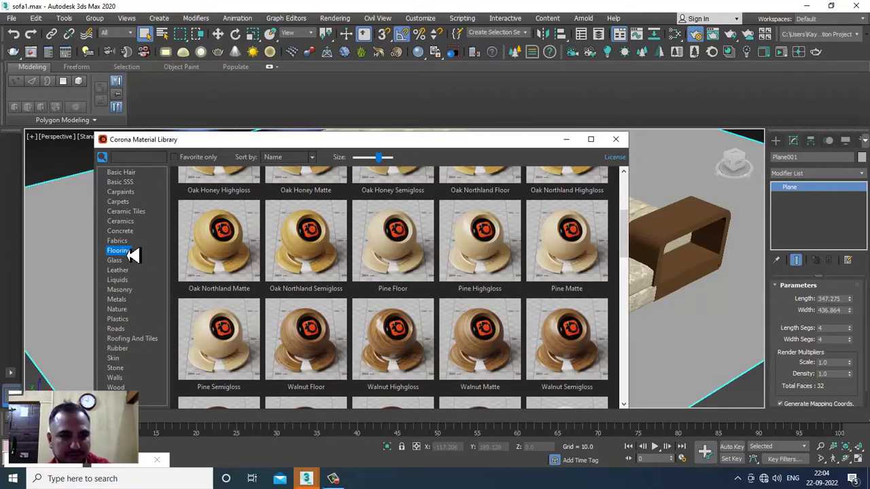
pyautogui.scroll(10, 307, 331)
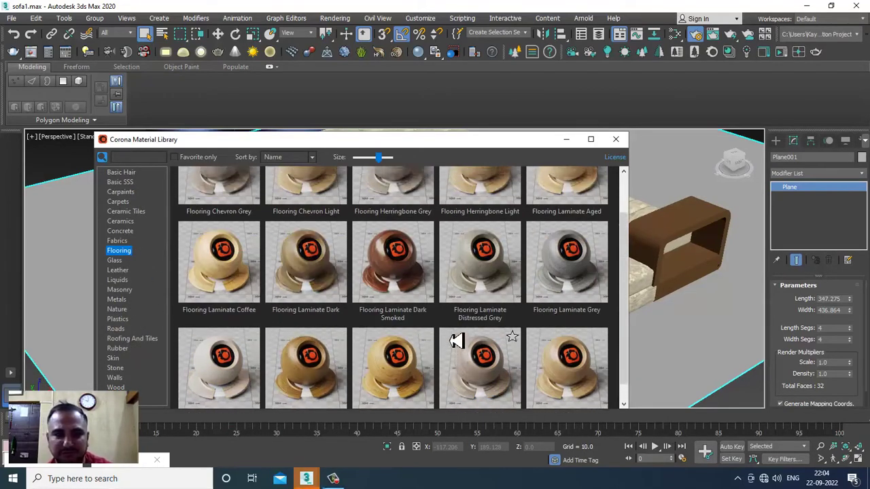
pyautogui.scroll(-1, 455, 340)
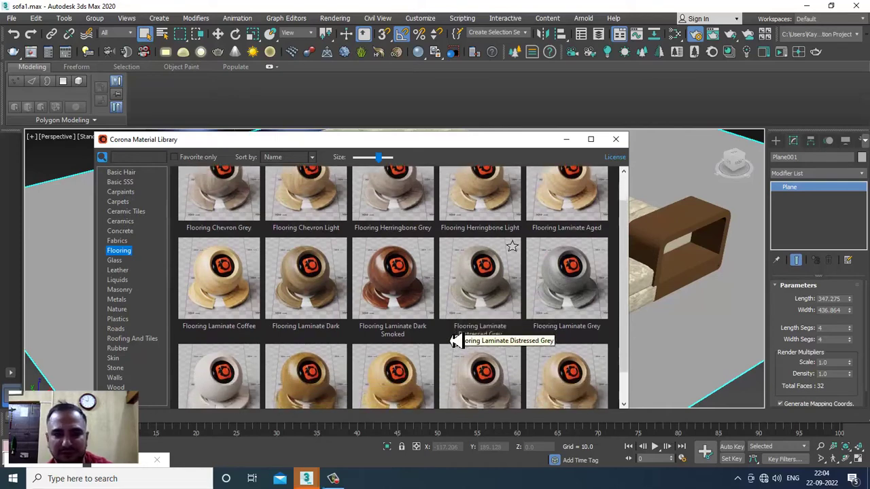
pyautogui.scroll(1, 443, 345)
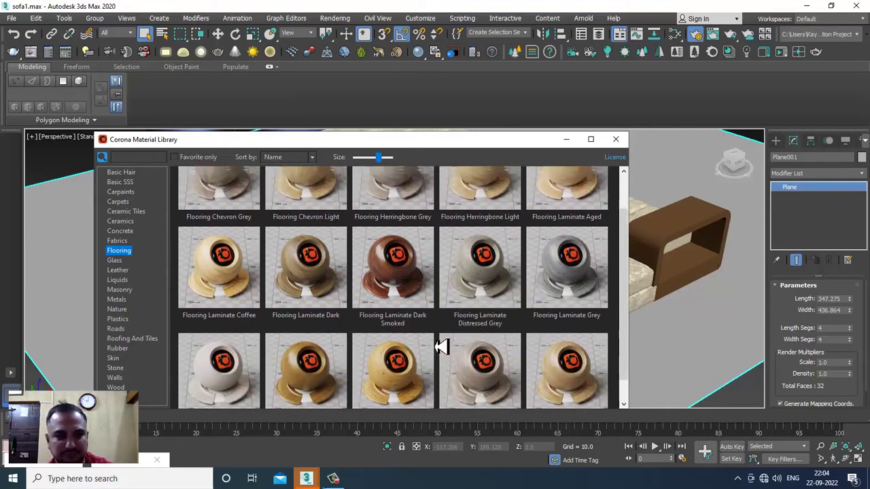
pyautogui.rightClick(385, 241)
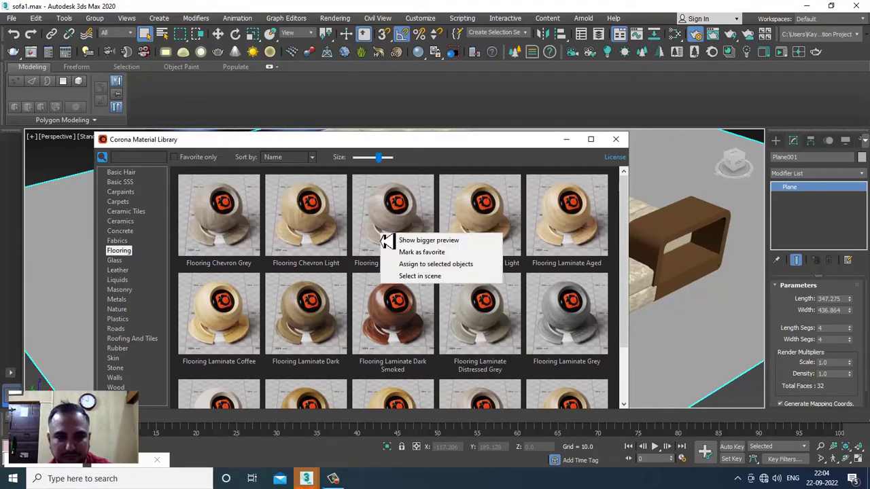
pyautogui.click(451, 265)
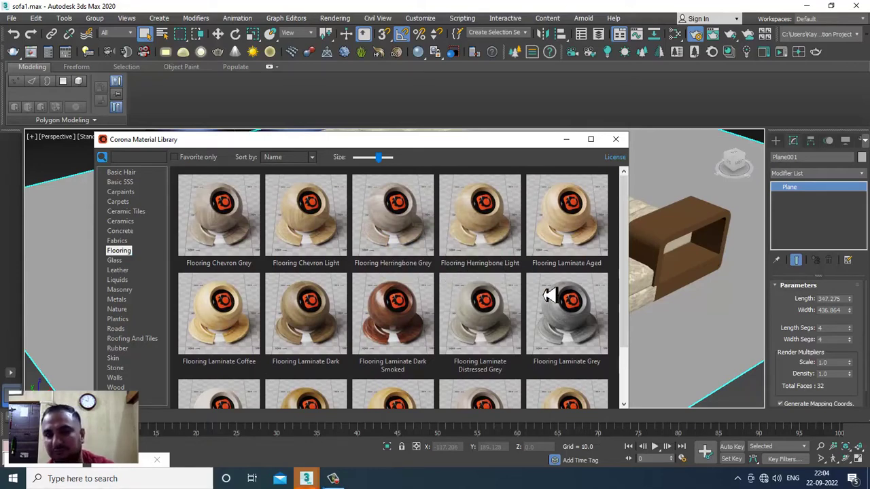
pyautogui.click(565, 140)
# Step: Add a UVW Map modifier with Box mapping to the floor plane
pyautogui.scroll(2, 422, 295)
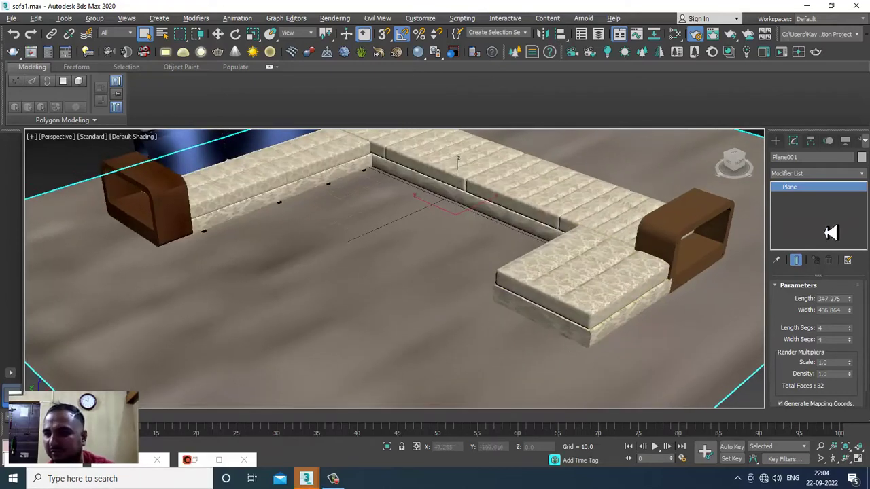
pyautogui.click(815, 173)
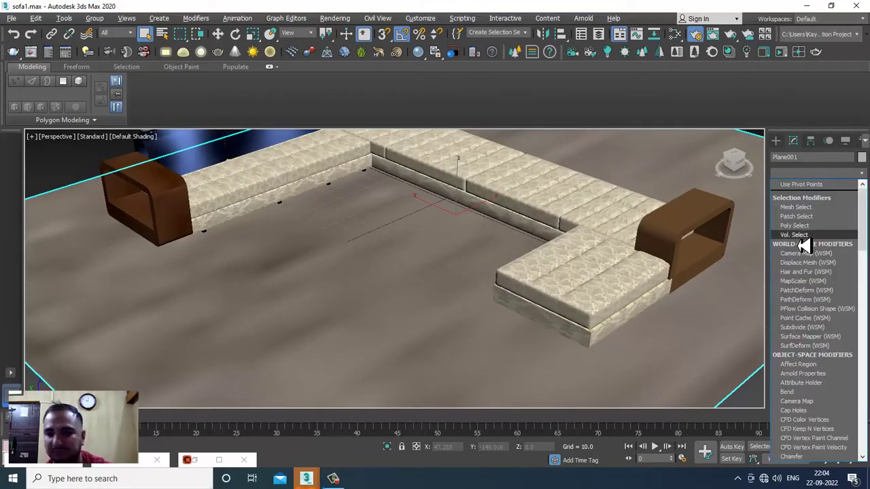
pyautogui.scroll(-15, 804, 245)
pyautogui.click(827, 355)
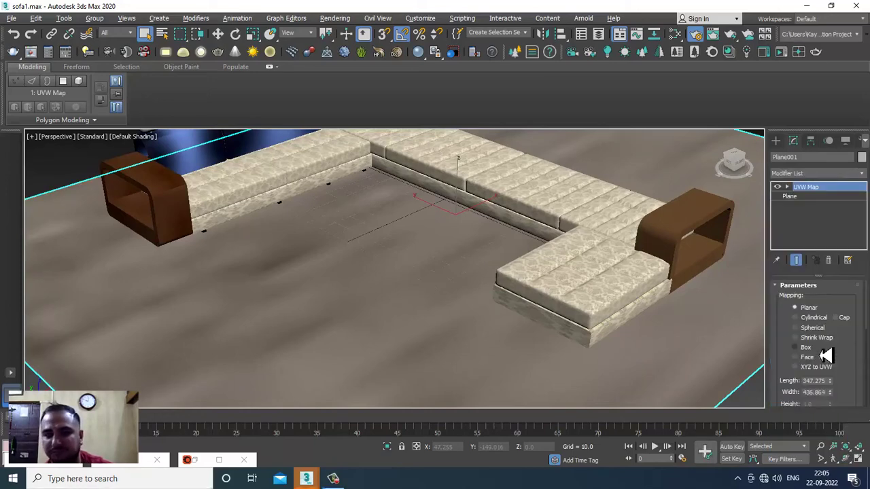
pyautogui.click(806, 347)
# Step: Reduce the floor plane's UVW mapping size to a length of about 31.3 and a width of about 65.5
pyautogui.scroll(-2, 847, 379)
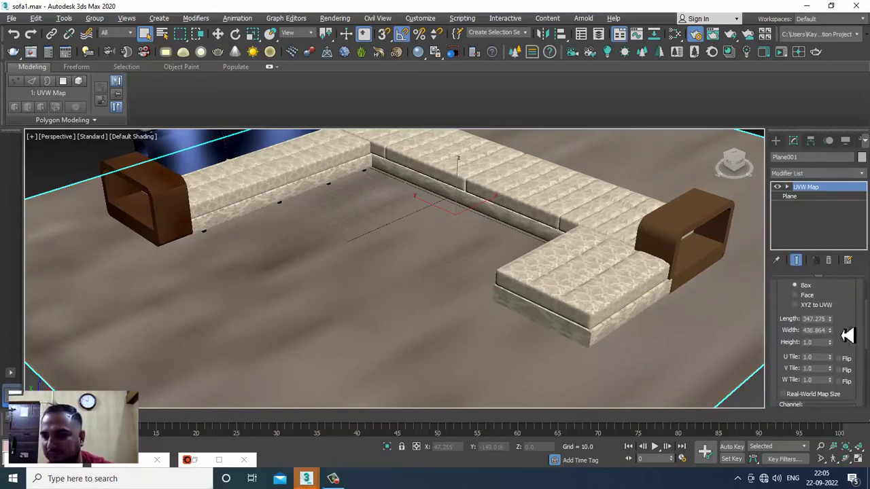
pyautogui.moveTo(835, 352)
pyautogui.mouseDown()
pyautogui.moveTo(840, 389)
pyautogui.moveTo(843, 367)
pyautogui.mouseUp()
pyautogui.moveTo(830, 321); pyautogui.dragTo(848, 379)
pyautogui.moveTo(652, 346)
pyautogui.keyDown('alt'); pyautogui.mouseDown(button='middle')
pyautogui.moveTo(431, 256)
pyautogui.moveTo(461, 305)
pyautogui.mouseUp(button='middle'); pyautogui.keyUp('alt')
pyautogui.scroll(5, 427, 276)
pyautogui.scroll(-5, 425, 272)
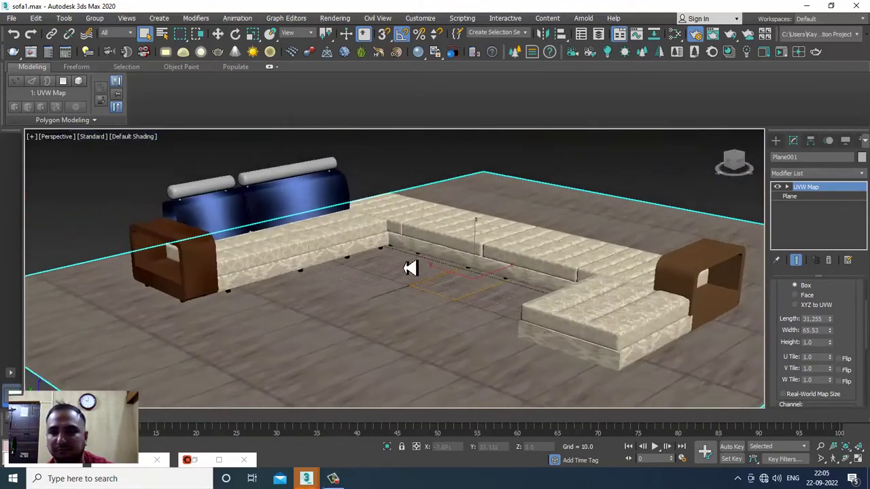
# Step: Run a Corona test render of the perspective view, inspect the image, and stop the render
pyautogui.click(335, 17)
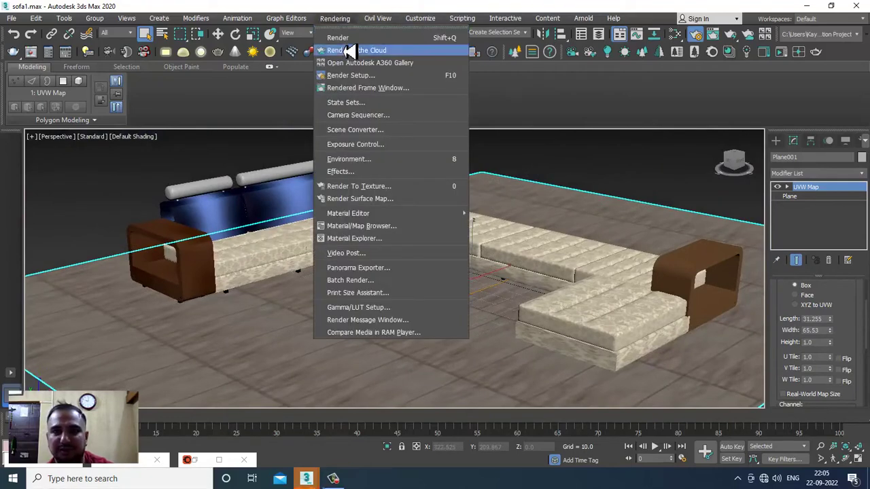
pyautogui.click(348, 49)
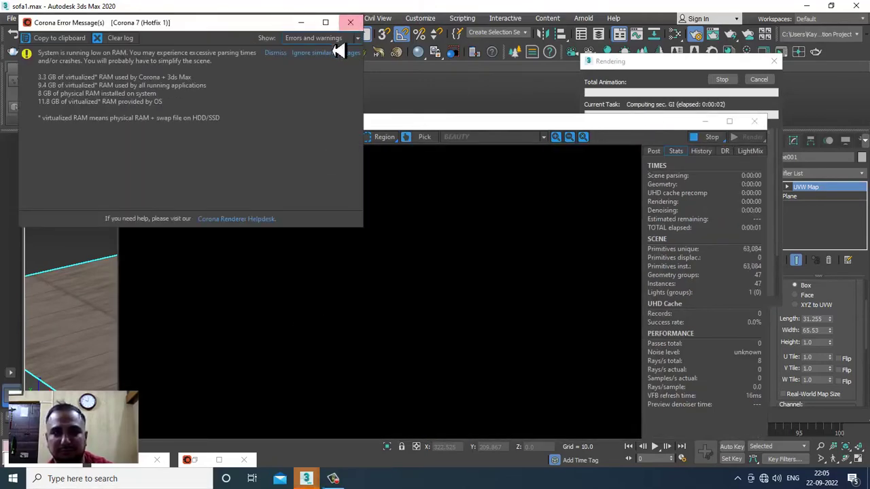
pyautogui.click(301, 23)
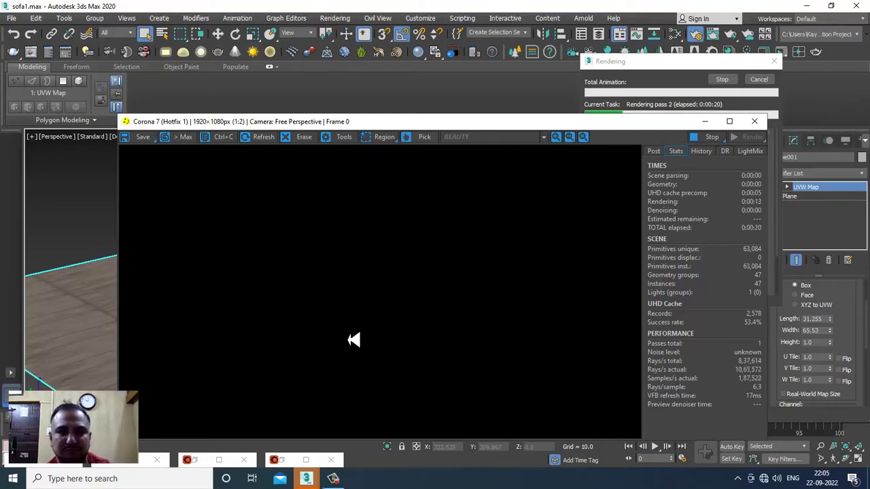
pyautogui.scroll(-3, 336, 330)
pyautogui.scroll(3, 331, 326)
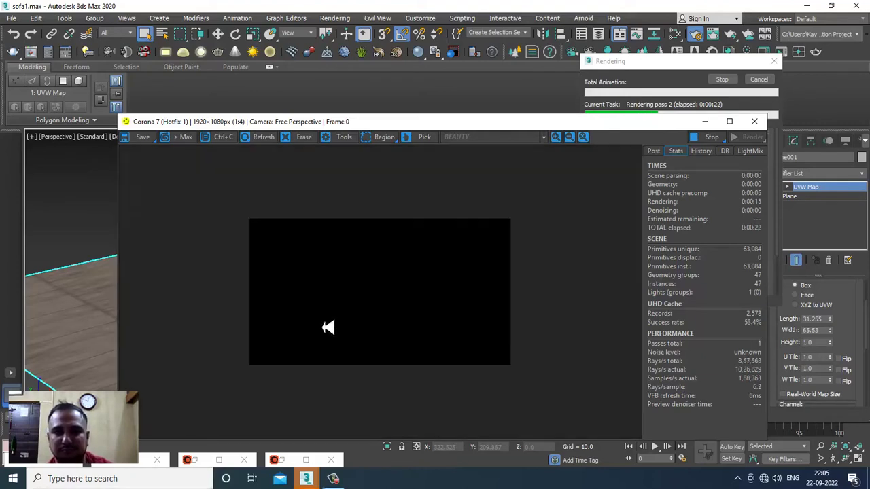
pyautogui.scroll(-1, 444, 322)
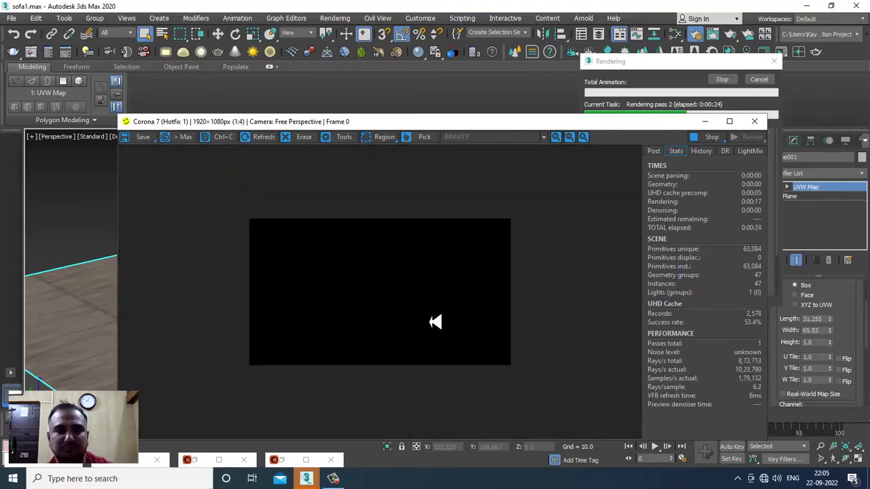
pyautogui.scroll(1, 378, 273)
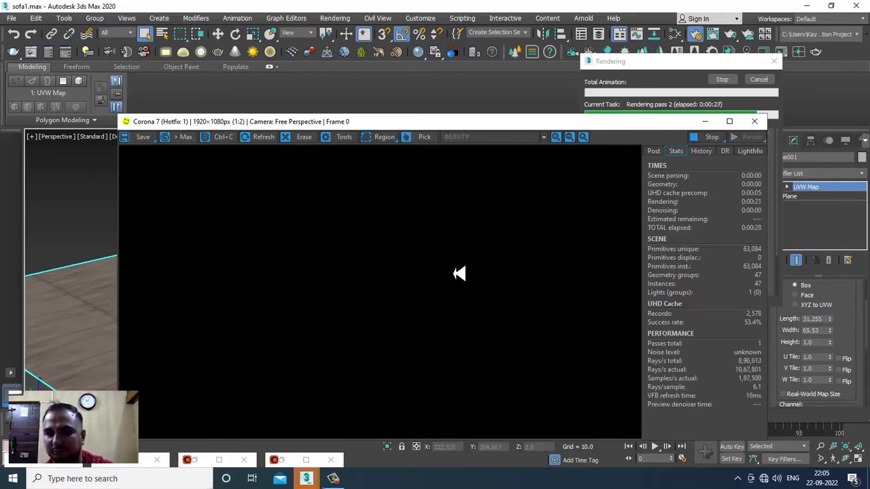
pyautogui.click(713, 138)
pyautogui.click(754, 121)
# Step: Move the floor plane along the X axis to about -36.05
pyautogui.scroll(-3, 538, 288)
pyautogui.scroll(2, 495, 276)
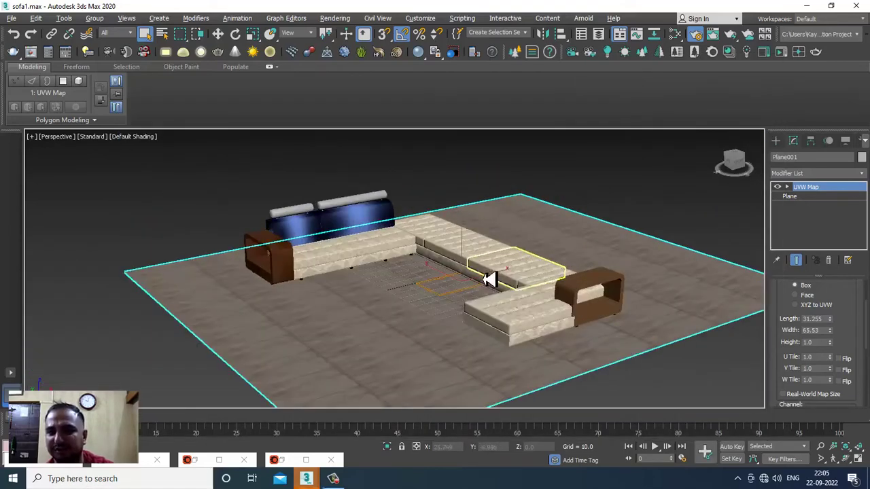
pyautogui.keyDown('alt'); pyautogui.moveTo(378, 359); pyautogui.dragTo(501, 324, button='middle'); pyautogui.keyUp('alt')
pyautogui.press('w')
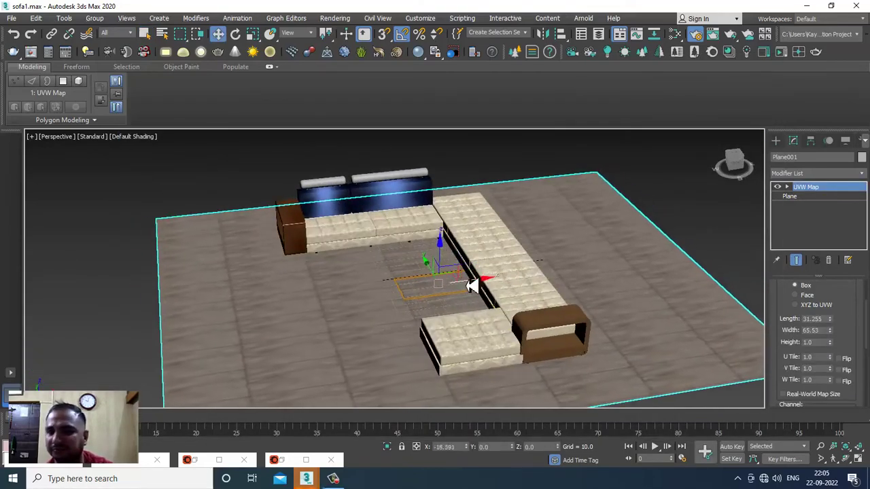
pyautogui.moveTo(471, 286); pyautogui.dragTo(461, 286)
# Step: Create a targeted Corona Sun in the top view beside the sofa, at about X -154 and Y -29
pyautogui.click(777, 141)
pyautogui.click(800, 158)
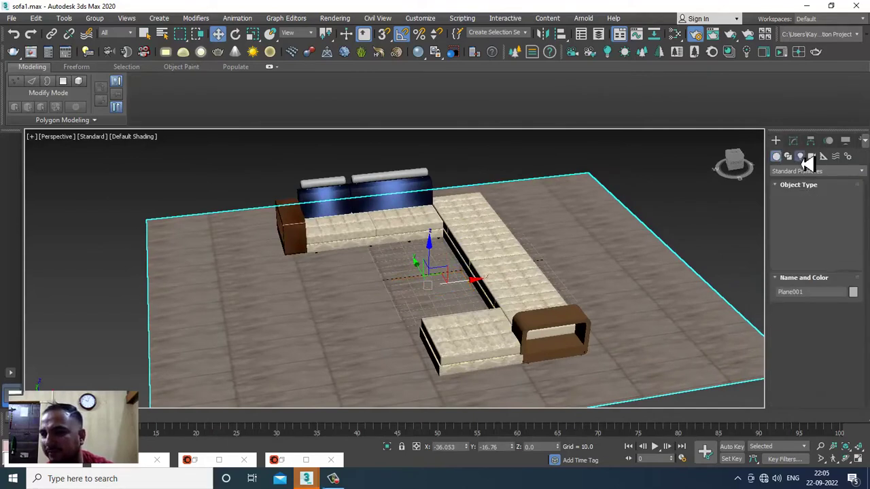
pyautogui.click(809, 171)
pyautogui.click(809, 202)
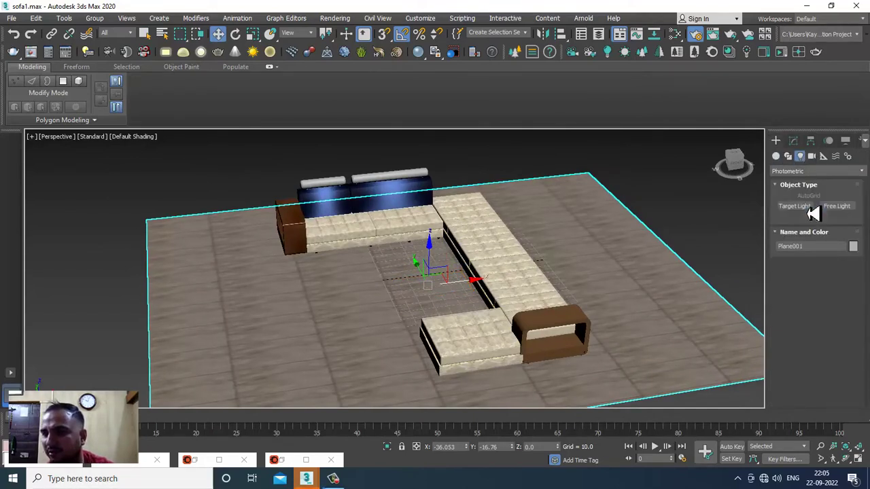
pyautogui.click(812, 210)
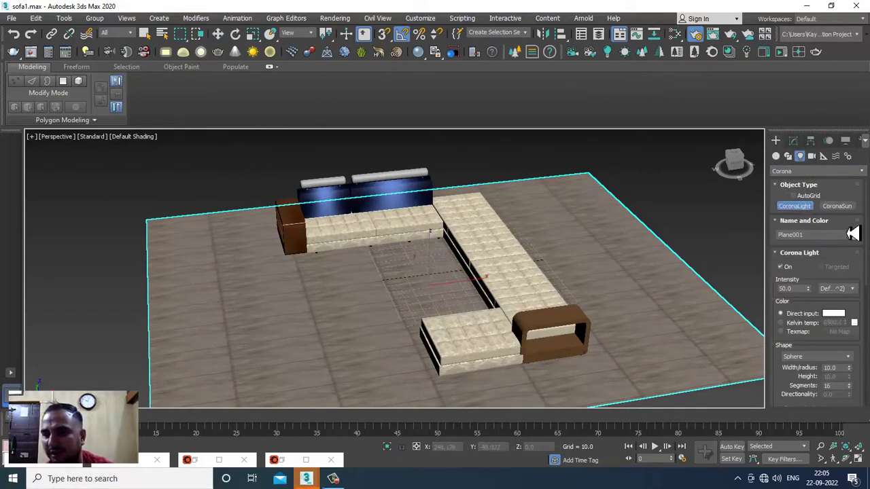
pyautogui.click(837, 206)
pyautogui.hotkey('alt', 'w')
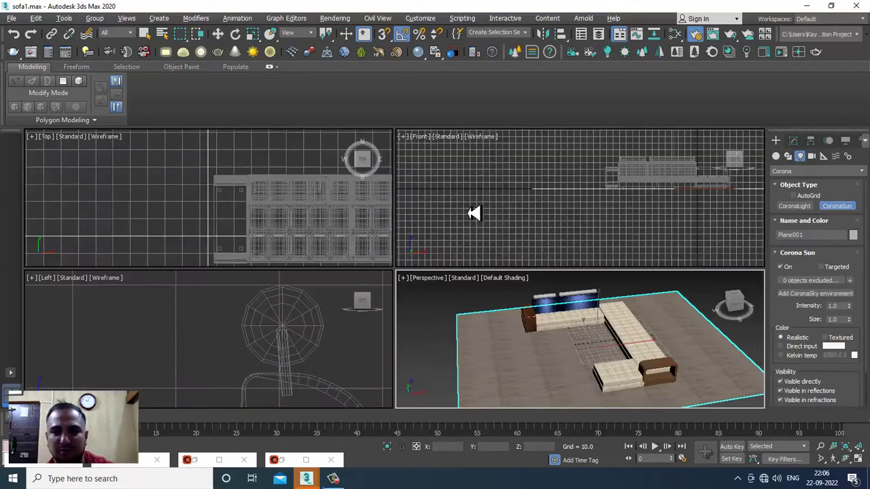
pyautogui.hotkey('alt', 'w')
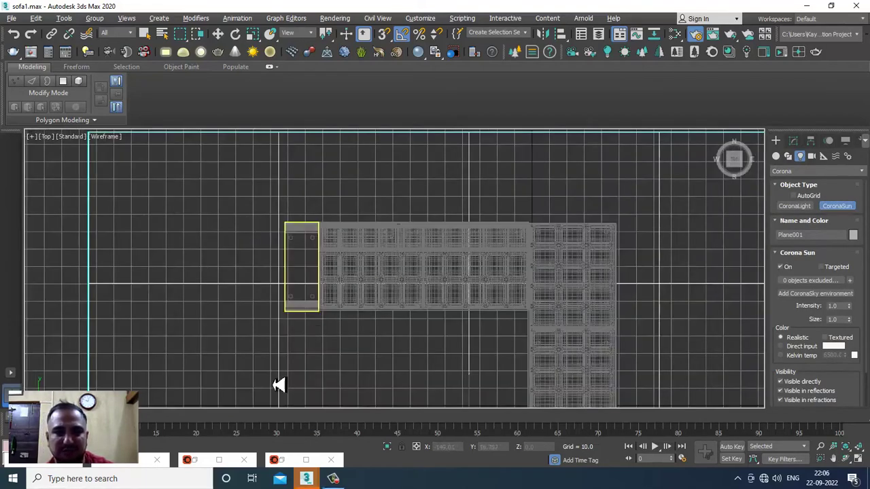
pyautogui.click(278, 314)
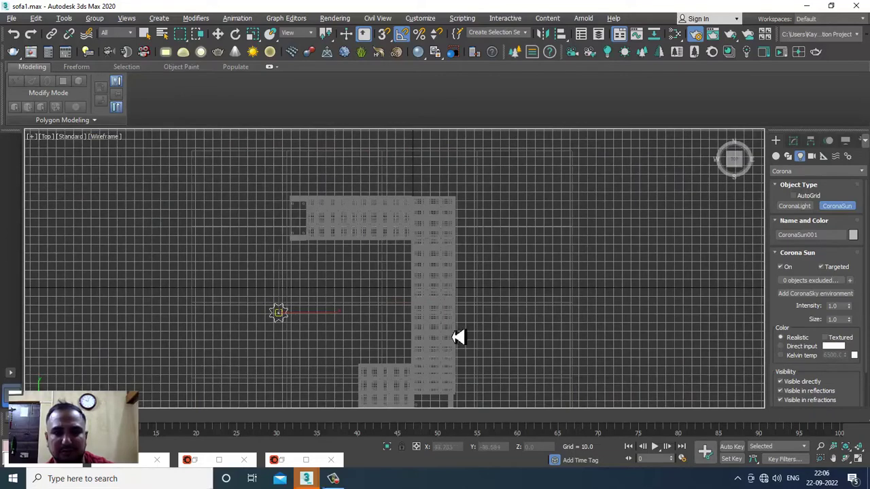
# Step: Lower the Corona Sun to a height of about 379 and move it away from the sofa along X to about -482
pyautogui.press('w')
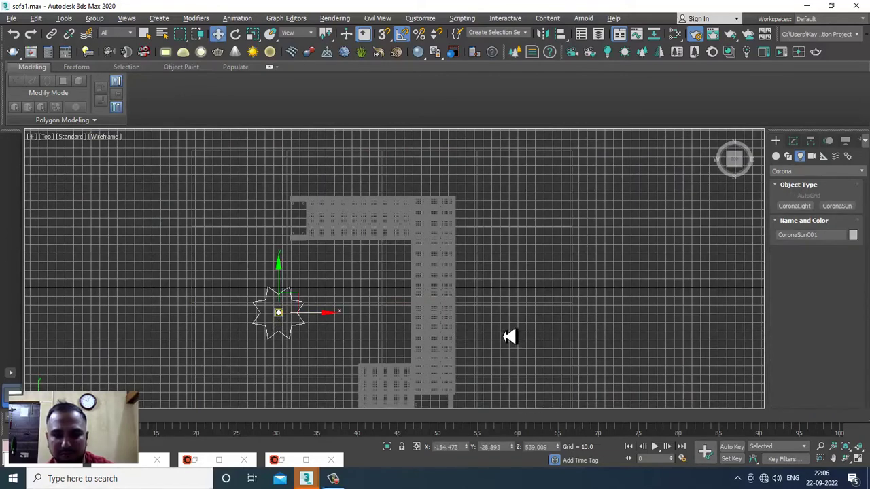
pyautogui.hotkey('alt', 'w')
pyautogui.hotkey('alt', 'w')
pyautogui.scroll(-6, 425, 225)
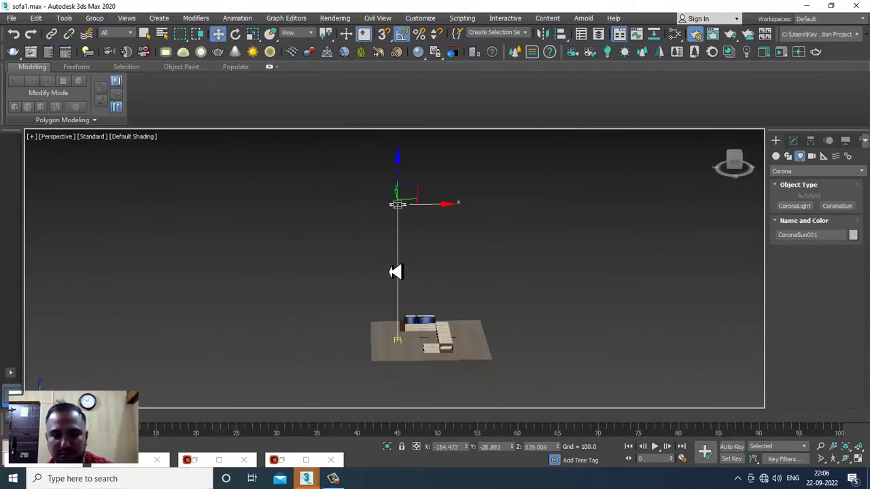
pyautogui.moveTo(401, 175); pyautogui.dragTo(408, 214)
pyautogui.scroll(5, 449, 272)
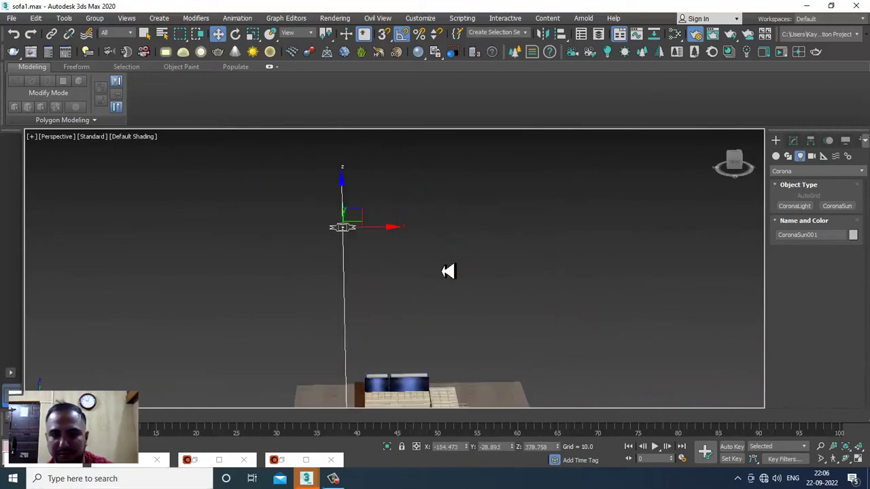
pyautogui.moveTo(394, 170); pyautogui.dragTo(188, 183)
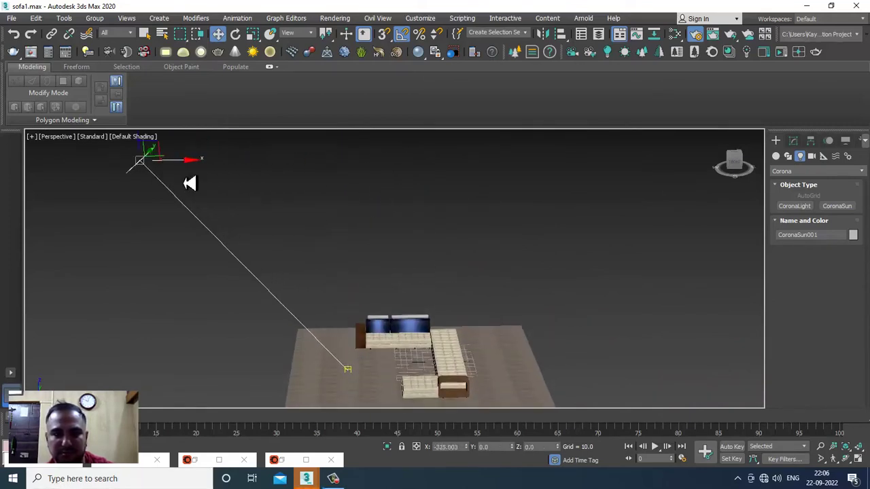
# Step: Move the sun's target along the X axis into the open area enclosed by the sofa
pyautogui.click(349, 372)
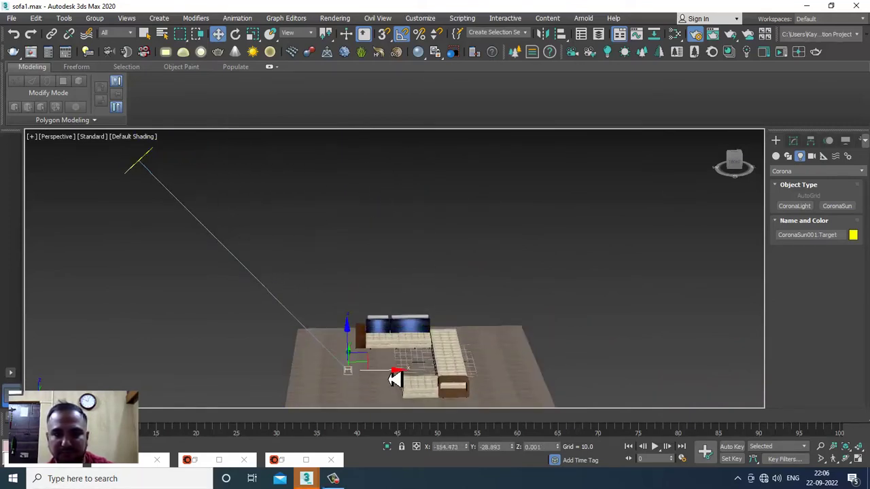
pyautogui.moveTo(390, 371); pyautogui.dragTo(462, 371)
pyautogui.moveTo(101, 163); pyautogui.dragTo(133, 178, button='middle')
# Step: Select only the Corona Sun and set its intensity to 0.9
pyautogui.click(179, 182)
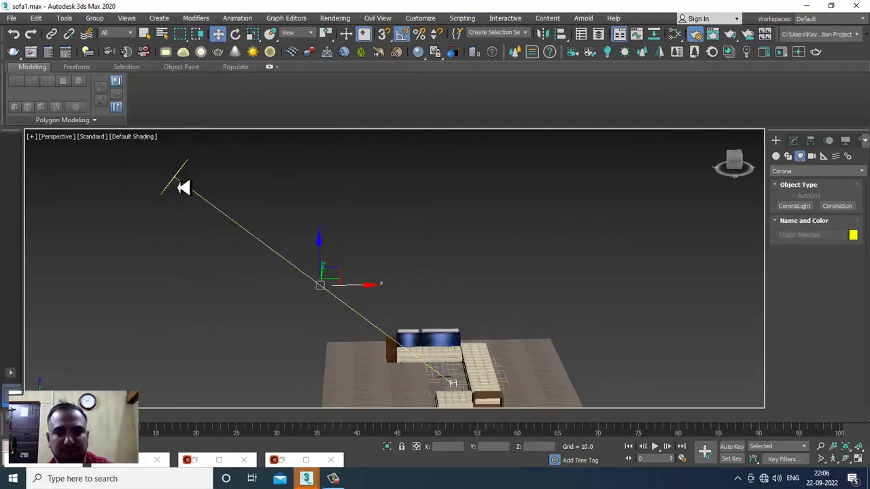
pyautogui.click(793, 141)
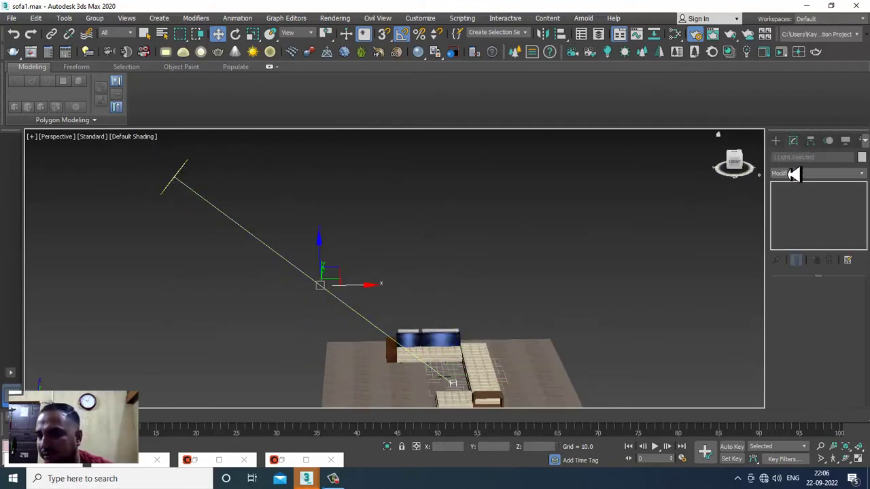
pyautogui.click(226, 234)
pyautogui.click(179, 183)
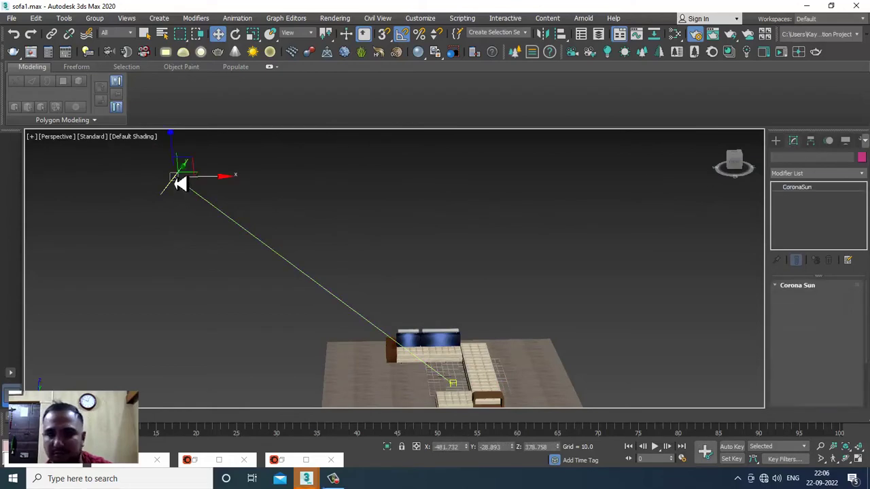
pyautogui.moveTo(812, 362); pyautogui.dragTo(804, 358)
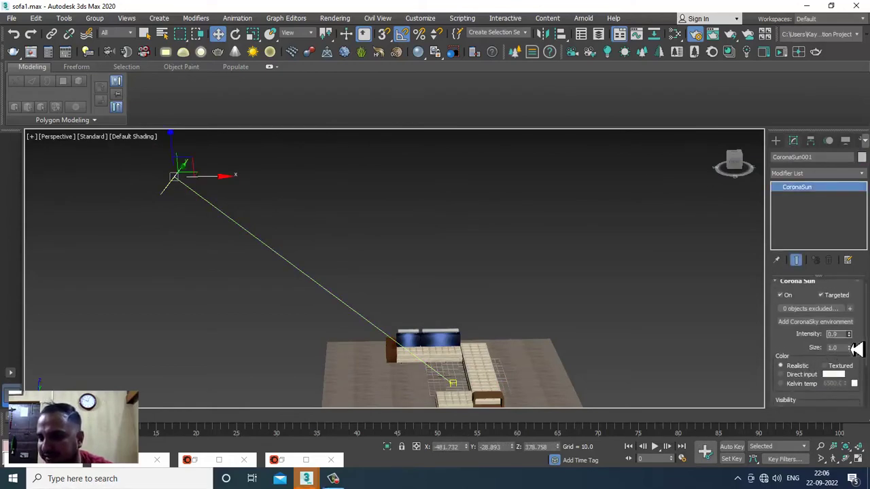
# Step: Switch the perspective viewport to High Quality shading with the sofa shown close up
pyautogui.click(93, 138)
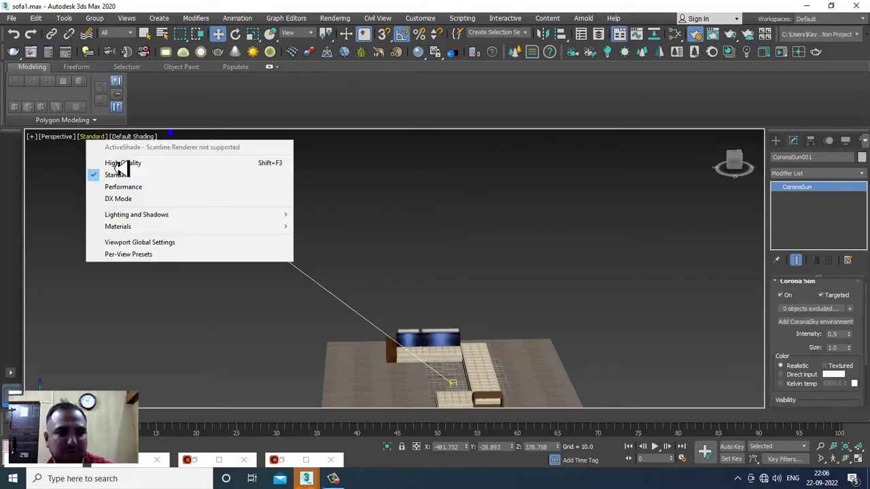
pyautogui.click(135, 167)
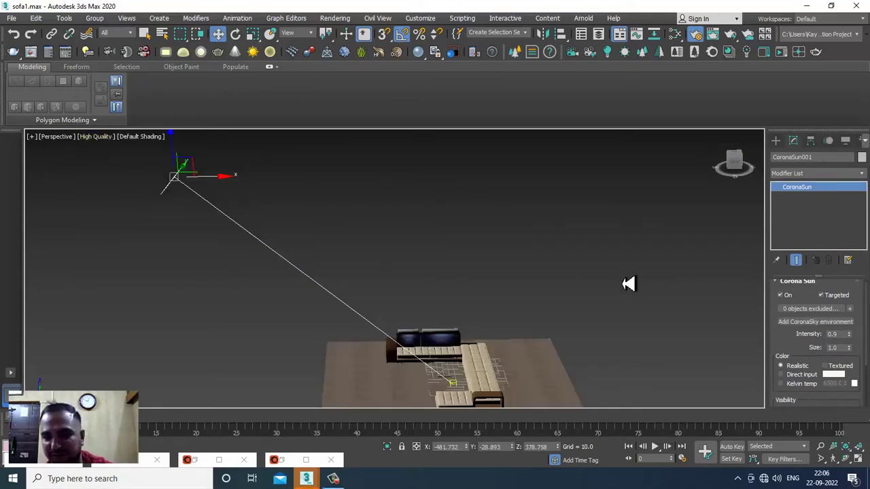
pyautogui.scroll(8, 500, 329)
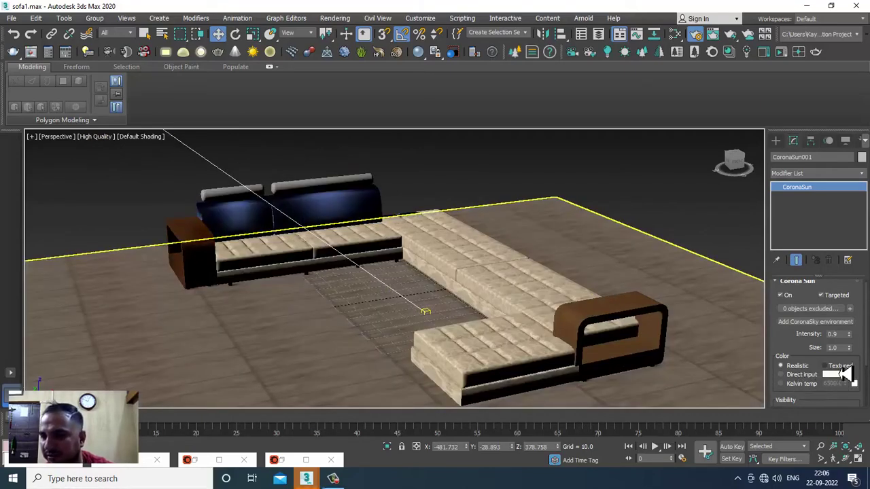
# Step: Add a CoronaSky environment from the sun's settings, run a test render of the perspective view, and stop and close it
pyautogui.click(831, 324)
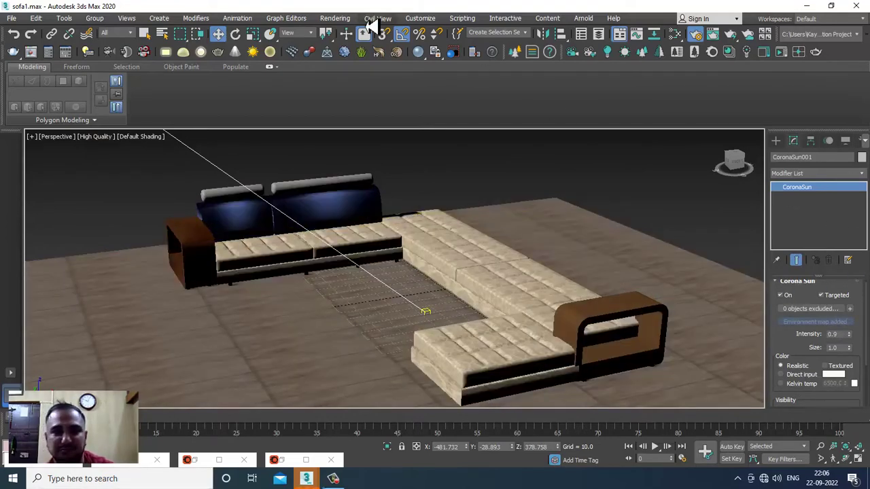
pyautogui.click(335, 18)
pyautogui.click(348, 41)
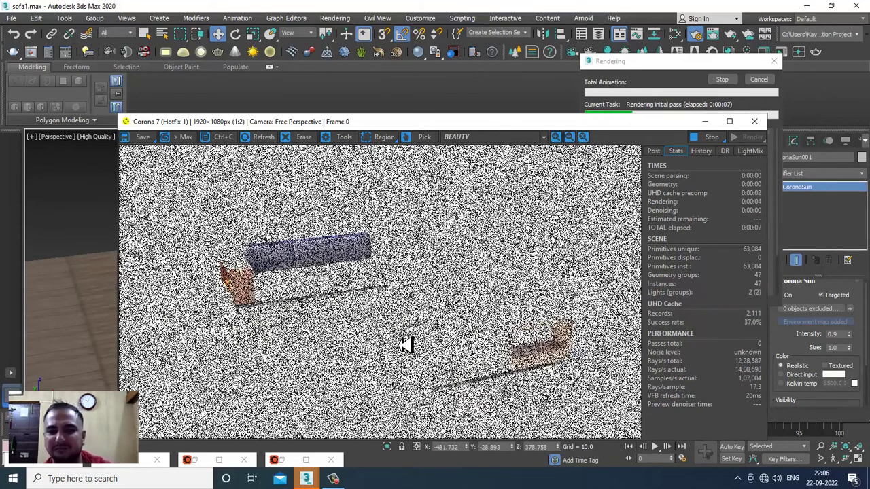
pyautogui.click(700, 137)
pyautogui.click(755, 121)
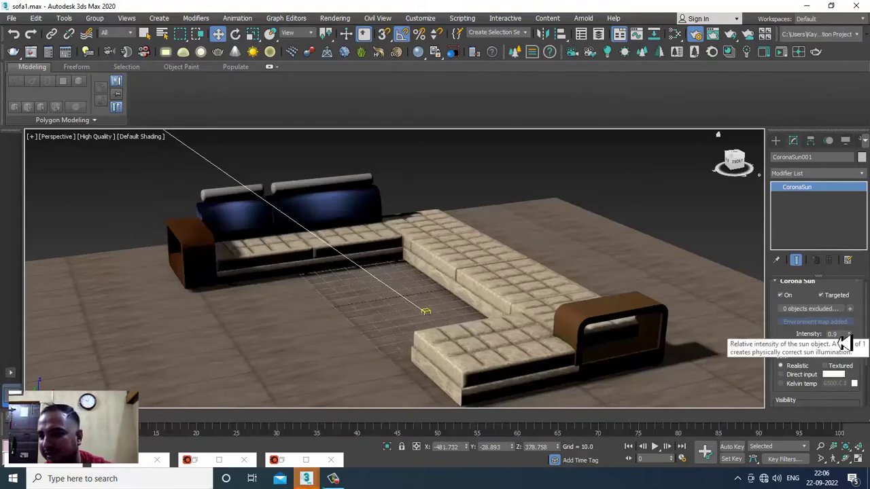
# Step: Set the sun's intensity to 0.05, run another test render of the perspective view, and close it
pyautogui.moveTo(839, 335); pyautogui.dragTo(796, 334)
pyautogui.write('0.')
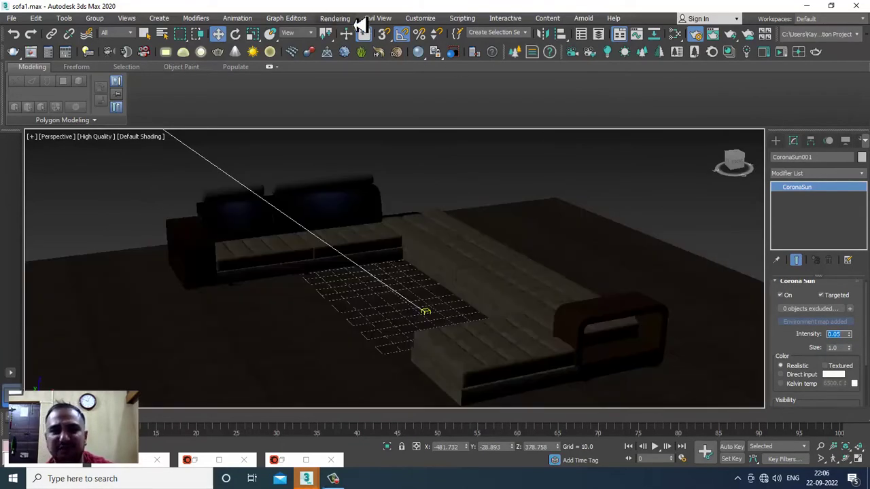
pyautogui.click(343, 18)
pyautogui.click(358, 42)
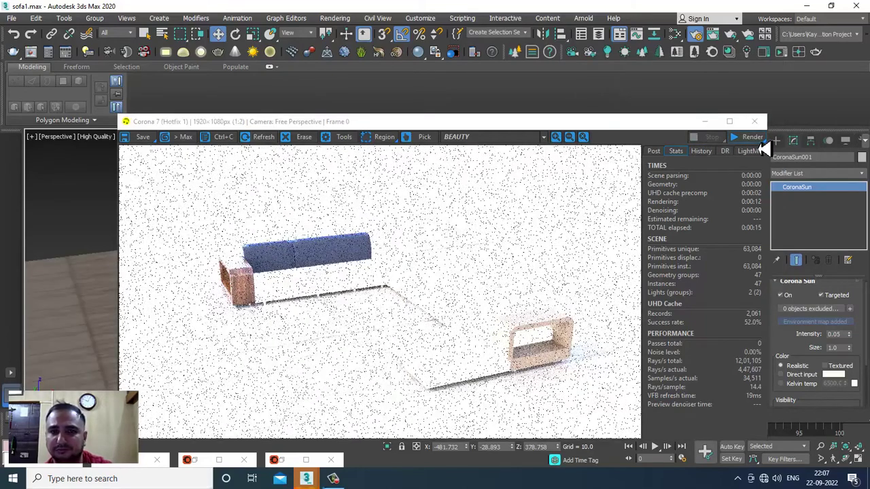
pyautogui.click(754, 121)
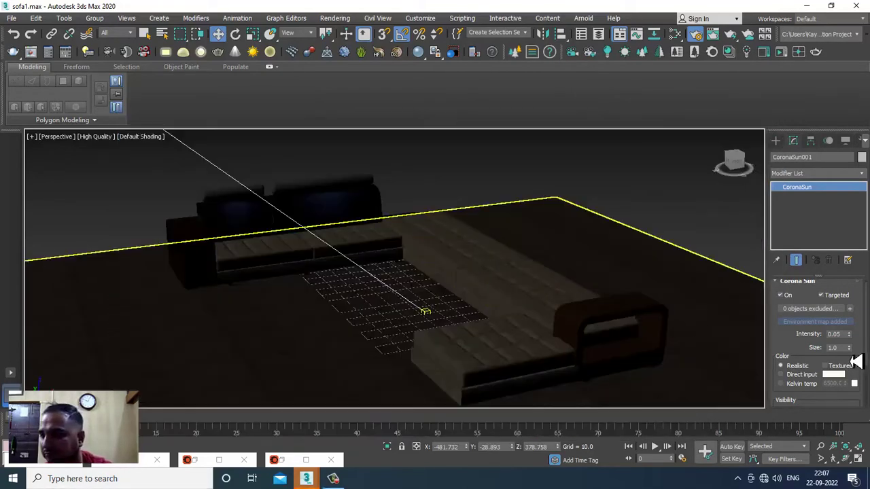
# Step: Set the sun's size to 0.25, test render the perspective view again, and close the render
pyautogui.moveTo(855, 358); pyautogui.dragTo(861, 390)
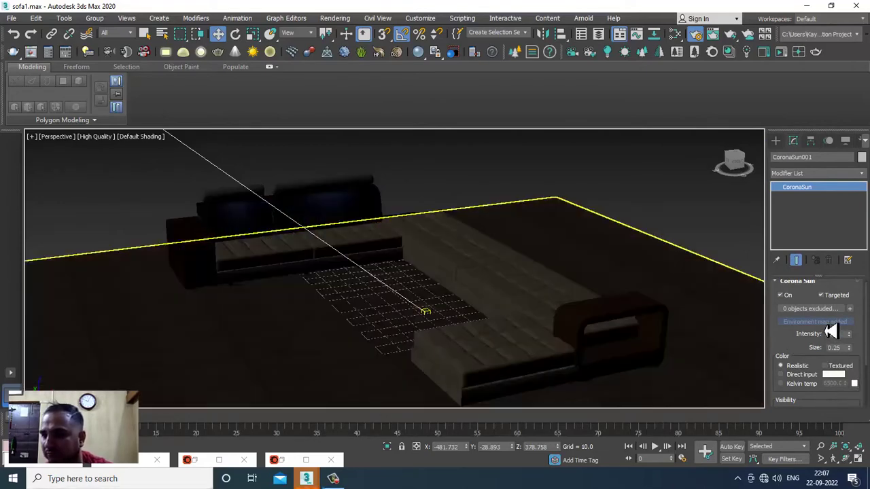
pyautogui.moveTo(804, 340); pyautogui.dragTo(811, 234)
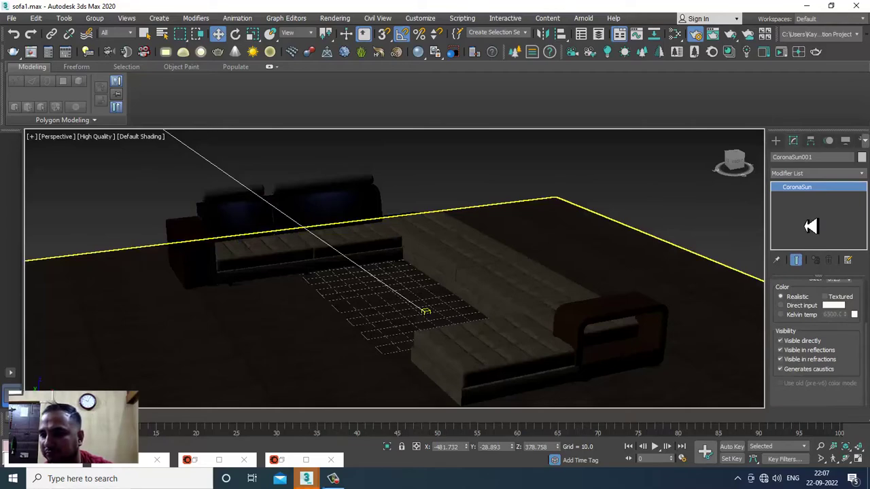
pyautogui.click(345, 19)
pyautogui.click(348, 40)
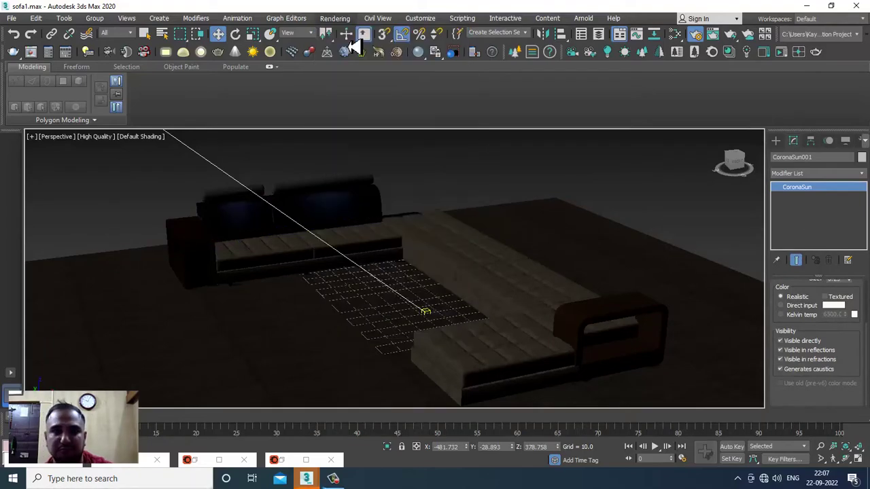
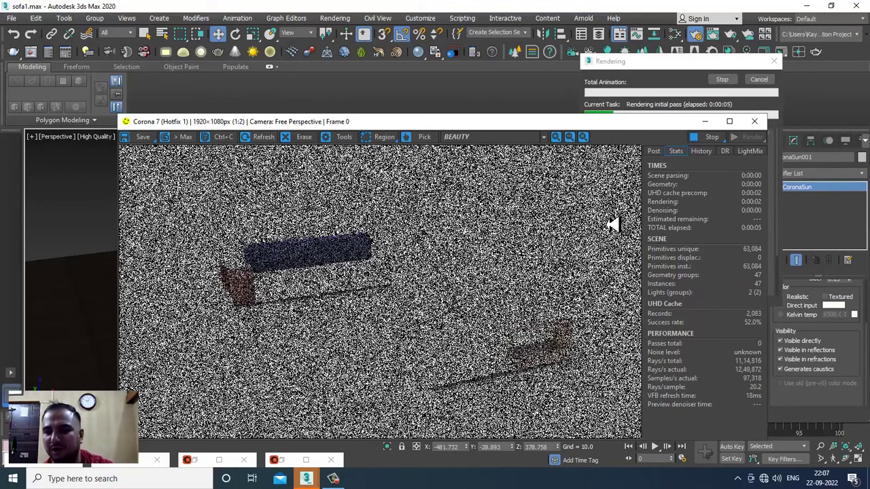
pyautogui.click(757, 122)
pyautogui.click(754, 122)
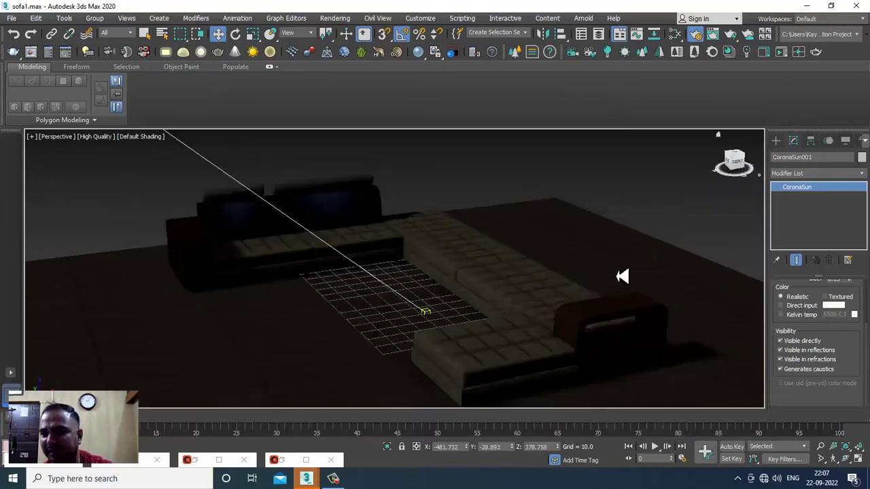
# Step: Set the Corona Sun's intensity to 0.01
pyautogui.scroll(-5, 544, 295)
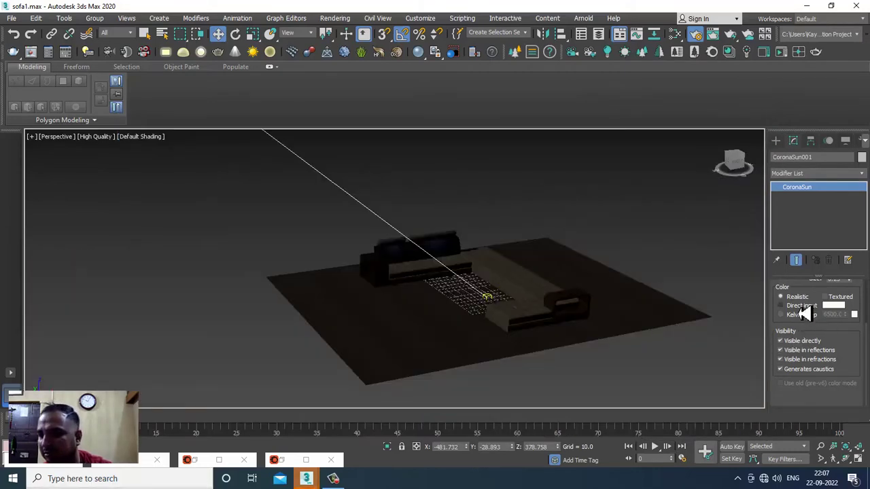
pyautogui.scroll(3, 812, 309)
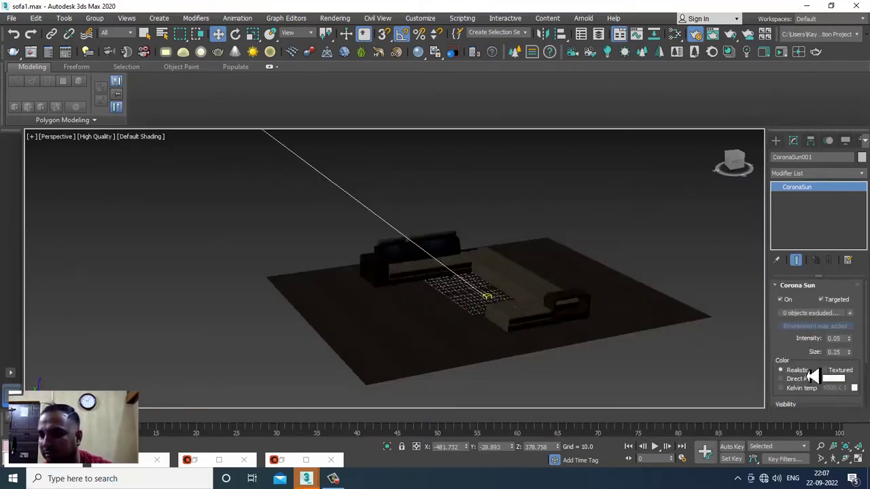
pyautogui.moveTo(849, 345); pyautogui.dragTo(799, 344)
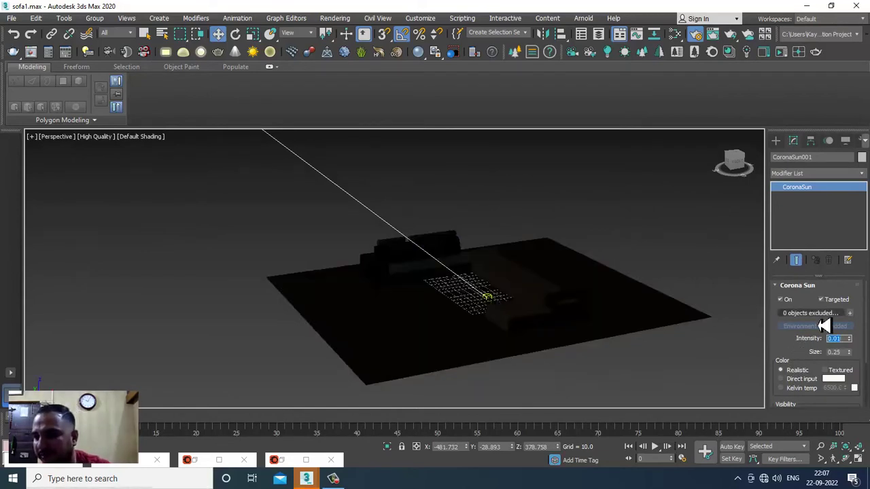
# Step: Clear the CoronaSky map from the scene's environment map slot and close the environment settings
pyautogui.click(329, 19)
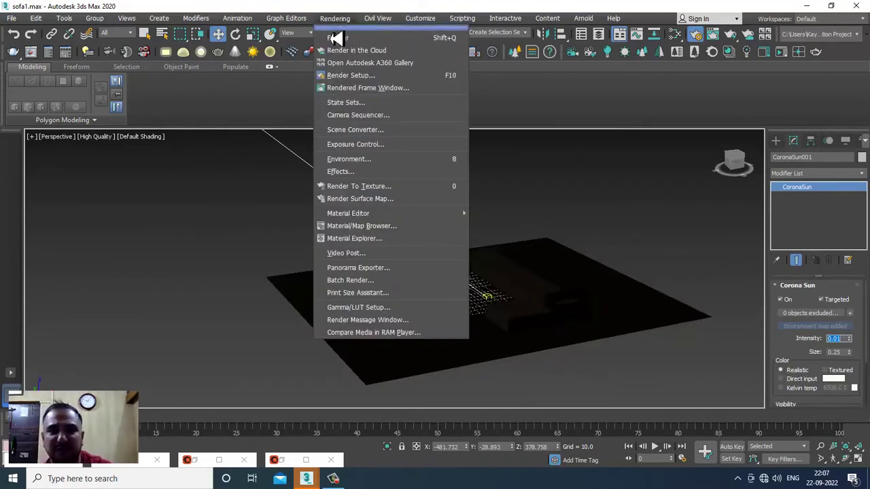
pyautogui.click(386, 162)
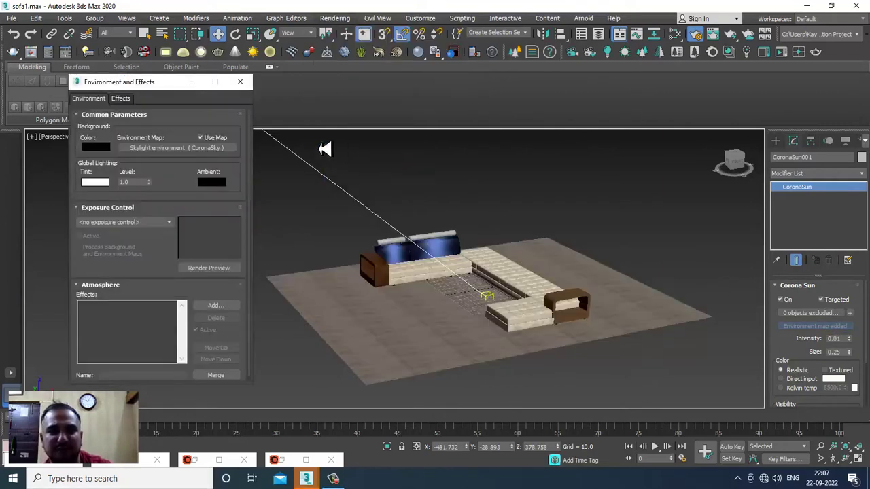
pyautogui.rightClick(172, 155)
pyautogui.click(200, 180)
pyautogui.click(239, 81)
pyautogui.scroll(5, 486, 326)
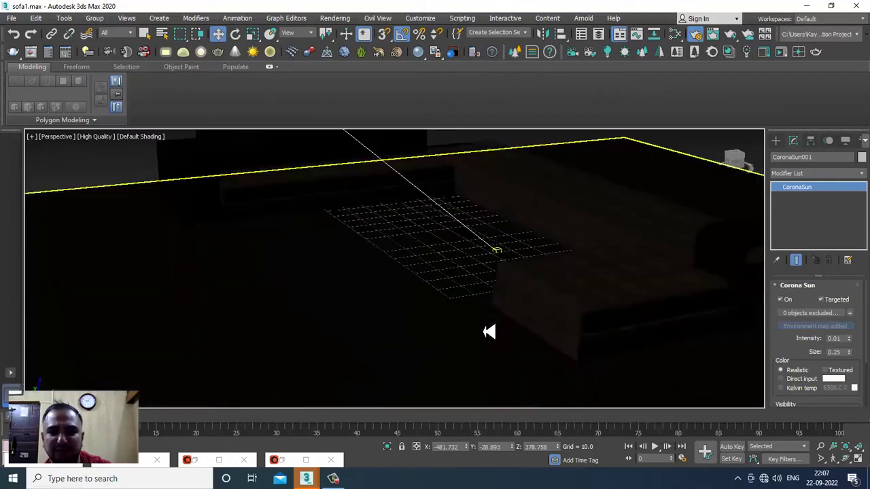
# Step: Test render the perspective view with the environment map slot empty, and close the render
pyautogui.scroll(5, 486, 309)
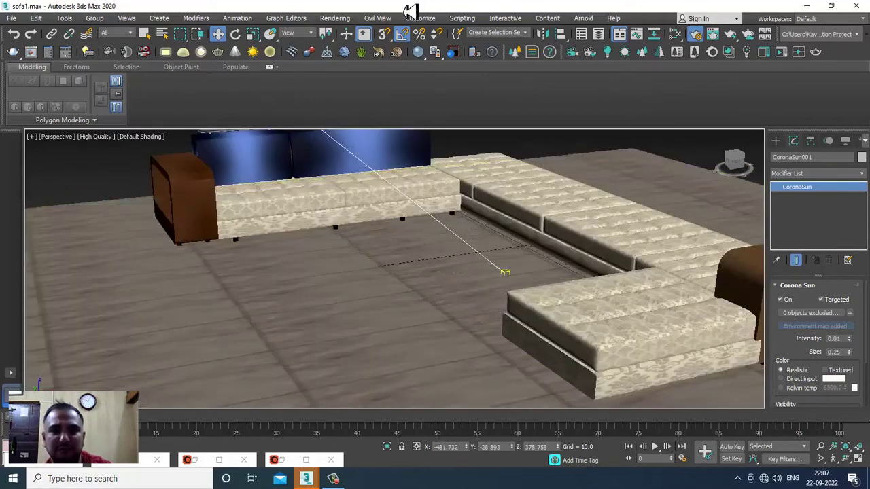
pyautogui.click(340, 18)
pyautogui.click(356, 49)
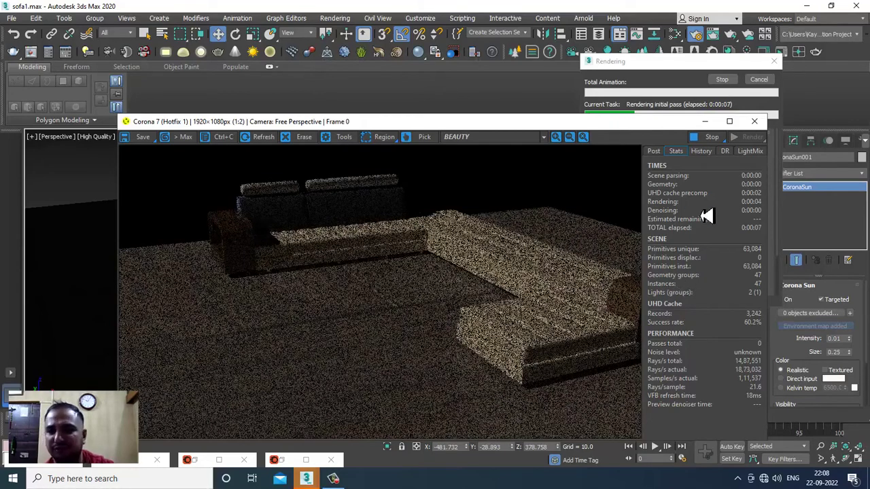
pyautogui.click(755, 123)
pyautogui.click(330, 18)
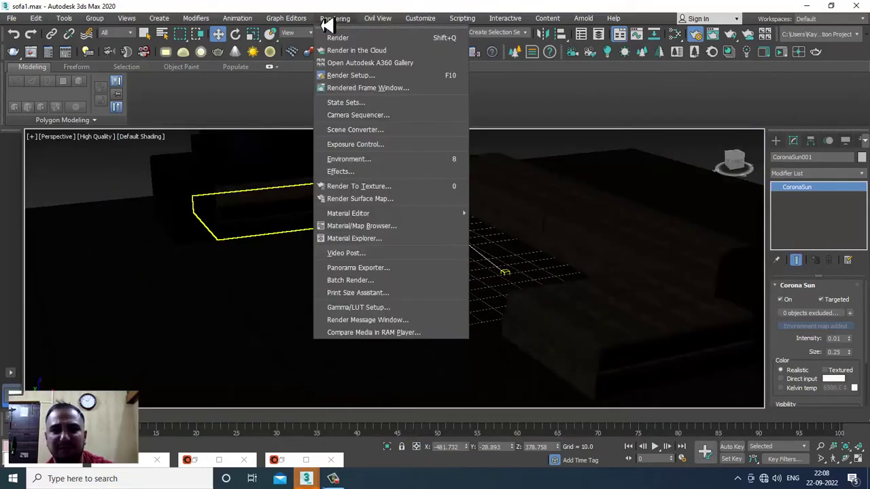
pyautogui.click(386, 146)
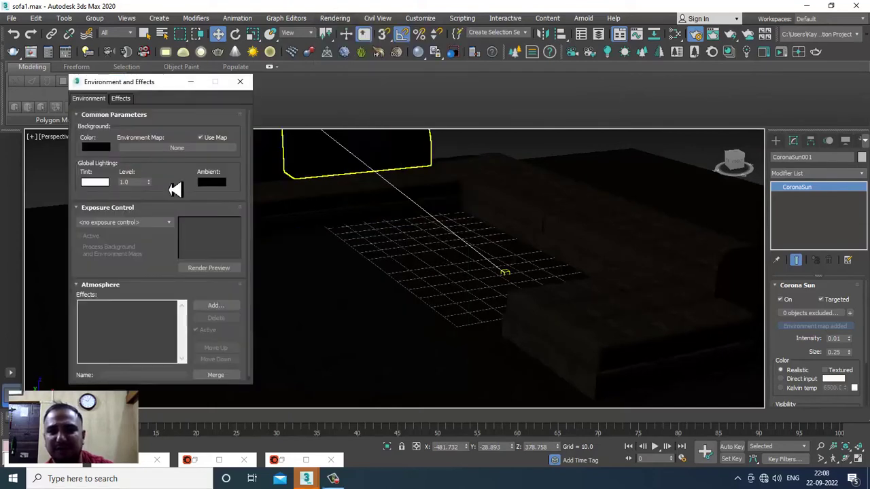
pyautogui.click(239, 82)
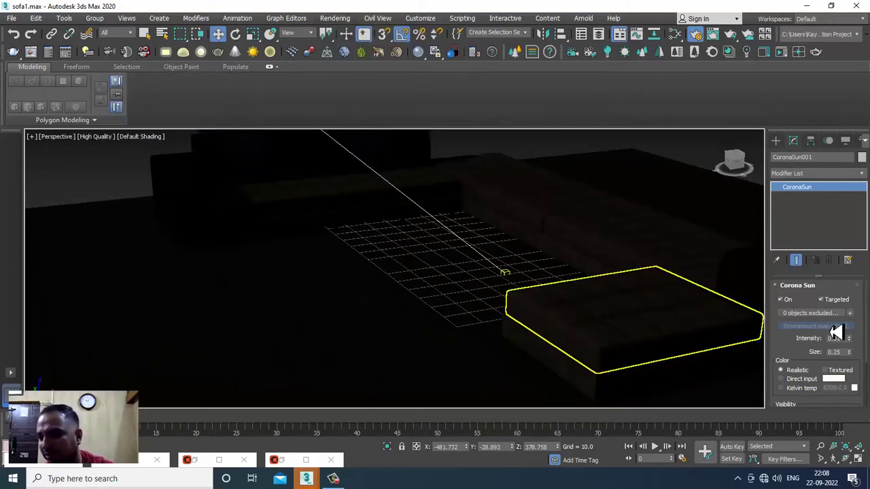
# Step: Assign a CoronaSky map to the scene's environment map slot
pyautogui.click(333, 19)
pyautogui.click(386, 160)
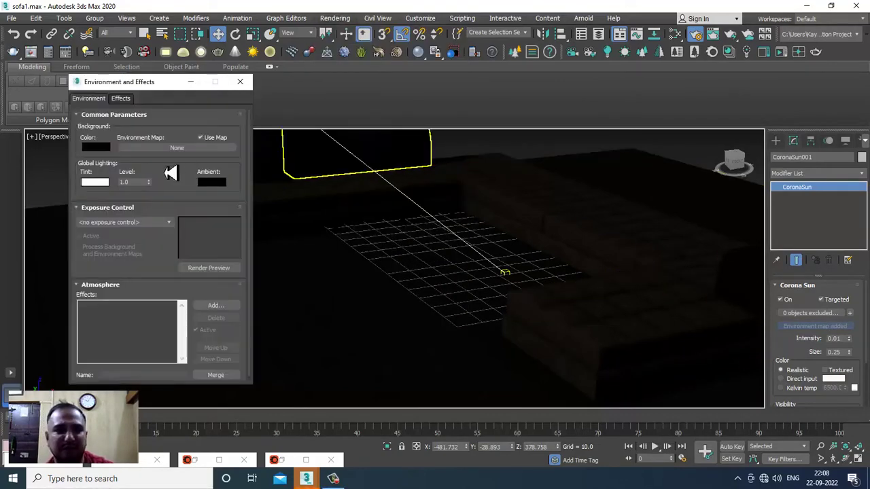
pyautogui.click(178, 148)
pyautogui.write('coro')
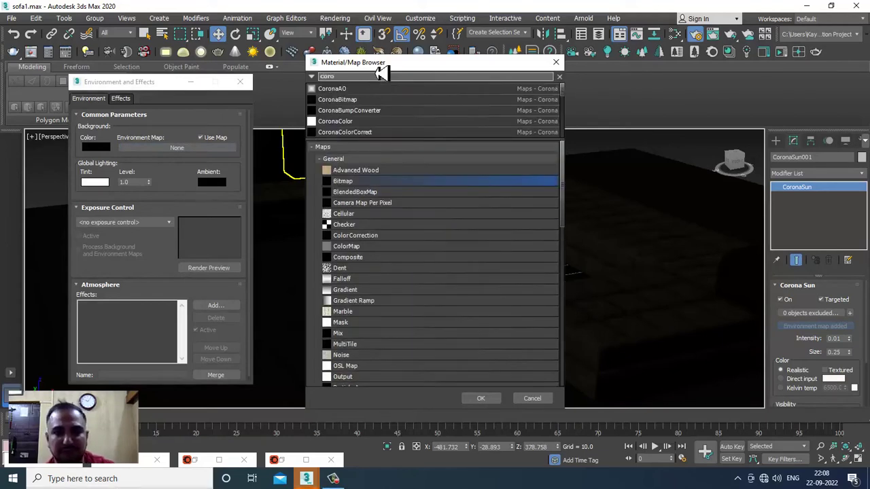
pyautogui.moveTo(357, 78); pyautogui.dragTo(268, 93)
pyautogui.write('envi')
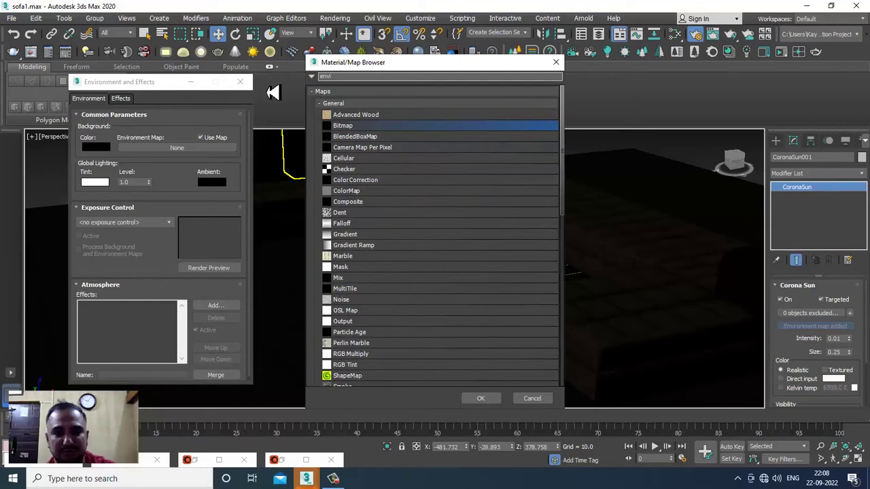
pyautogui.scroll(-10, 364, 275)
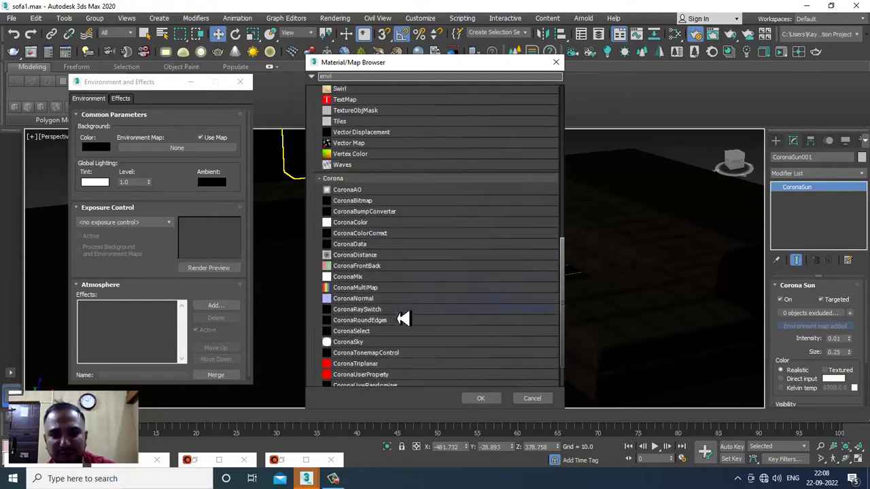
pyautogui.scroll(-2, 396, 315)
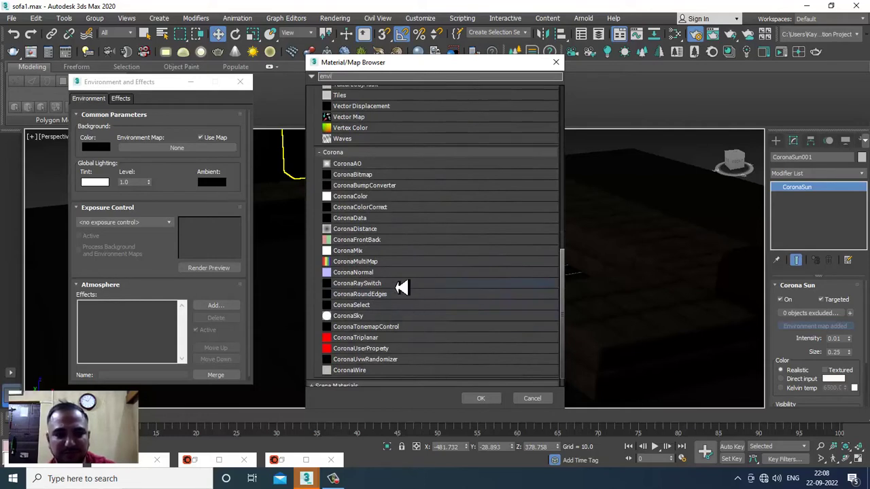
pyautogui.scroll(-1, 401, 283)
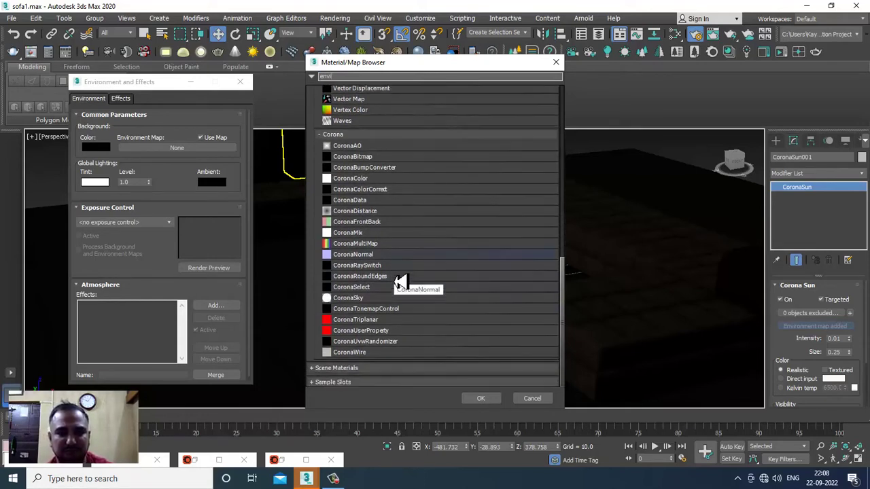
pyautogui.doubleClick(358, 301)
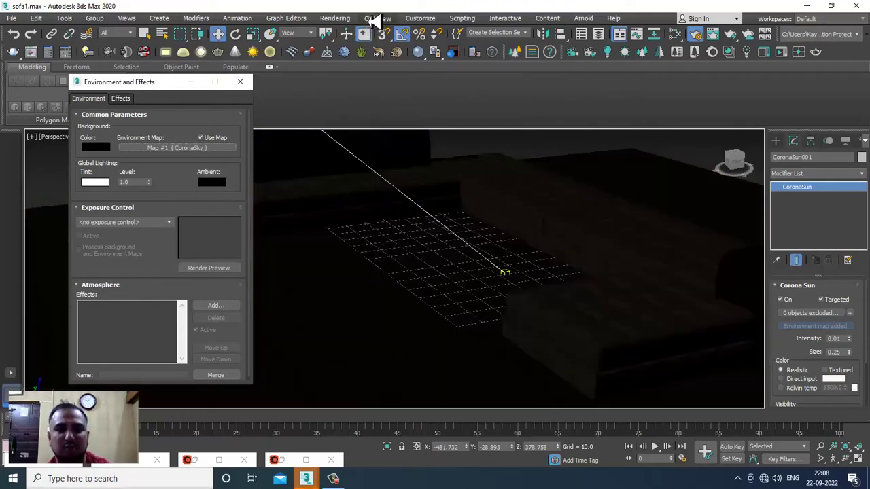
# Step: Test render the perspective view with the CoronaSky environment, and close the render
pyautogui.click(335, 18)
pyautogui.click(359, 34)
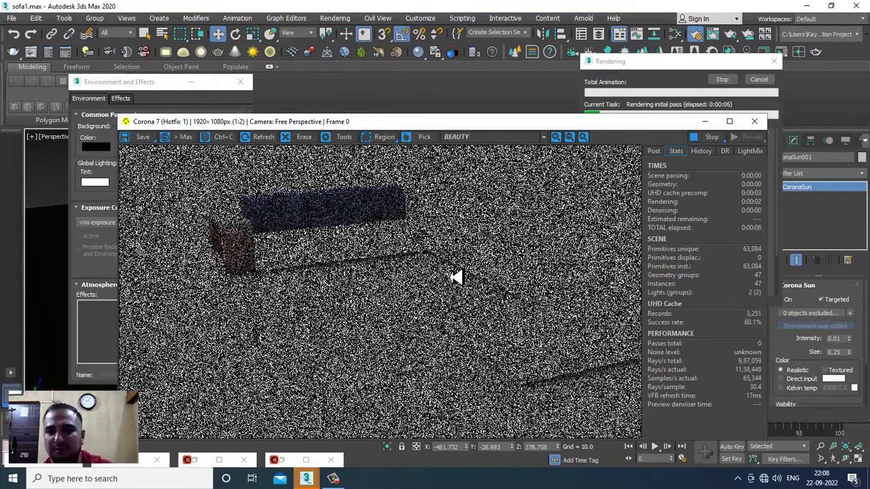
pyautogui.click(755, 121)
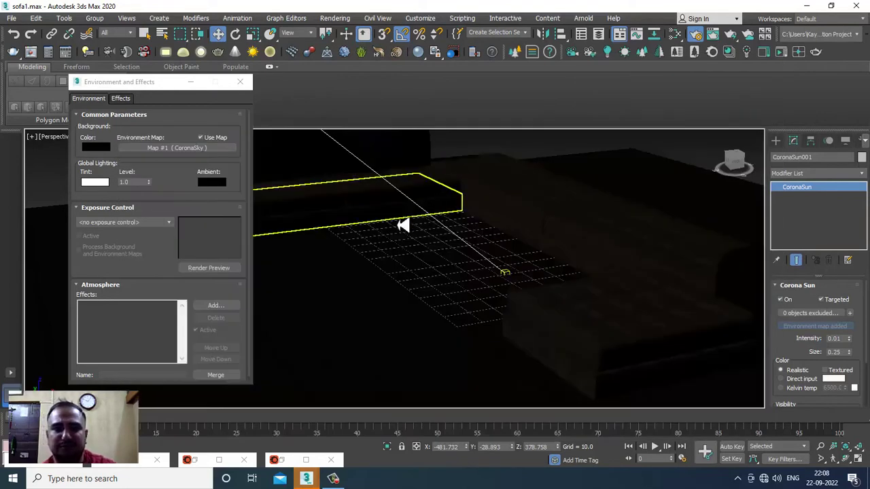
# Step: Close the environment settings and switch the perspective viewport's display quality to Standard
pyautogui.moveTo(464, 255)
pyautogui.mouseDown(button='middle')
pyautogui.moveTo(495, 281)
pyautogui.moveTo(497, 310)
pyautogui.mouseUp(button='middle')
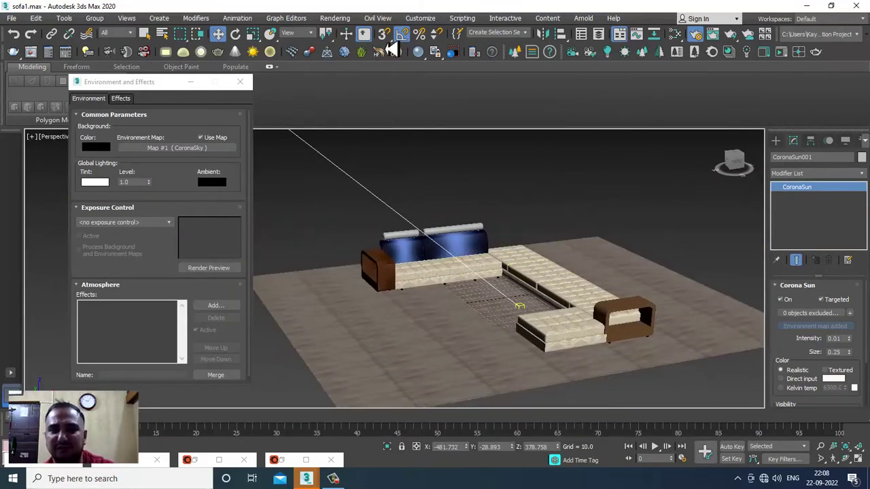
pyautogui.click(335, 21)
pyautogui.click(385, 83)
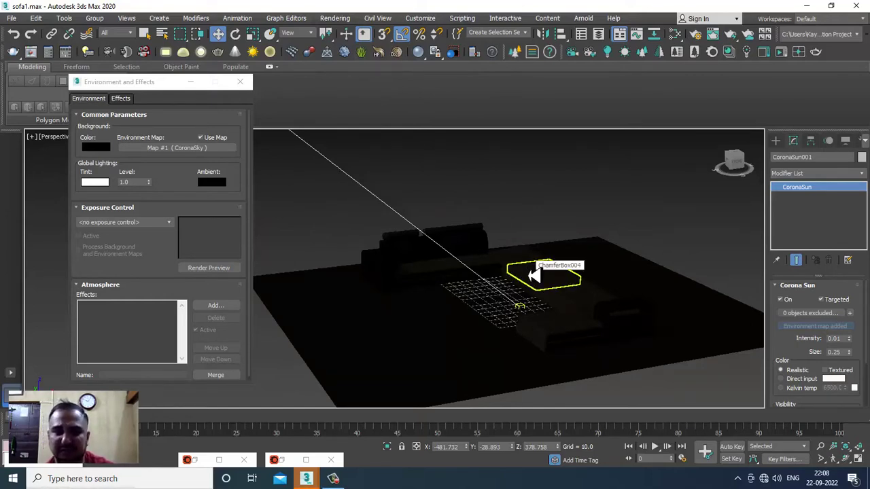
pyautogui.click(240, 81)
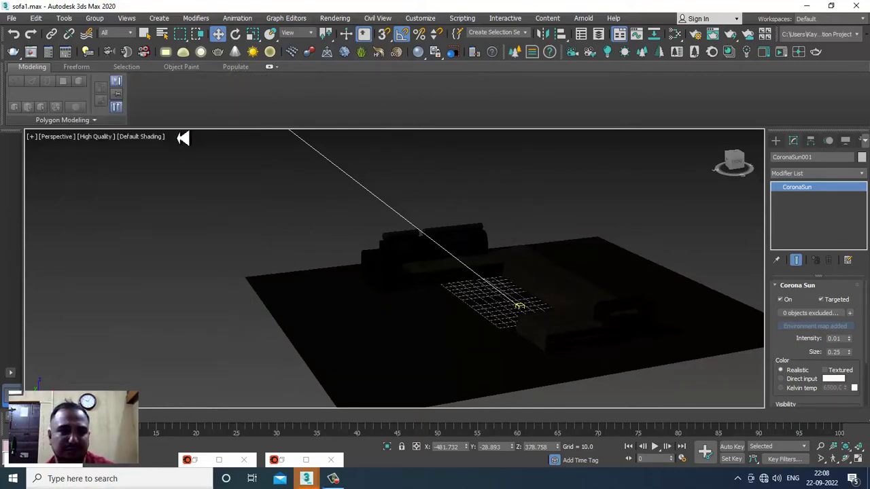
pyautogui.click(99, 138)
pyautogui.click(139, 175)
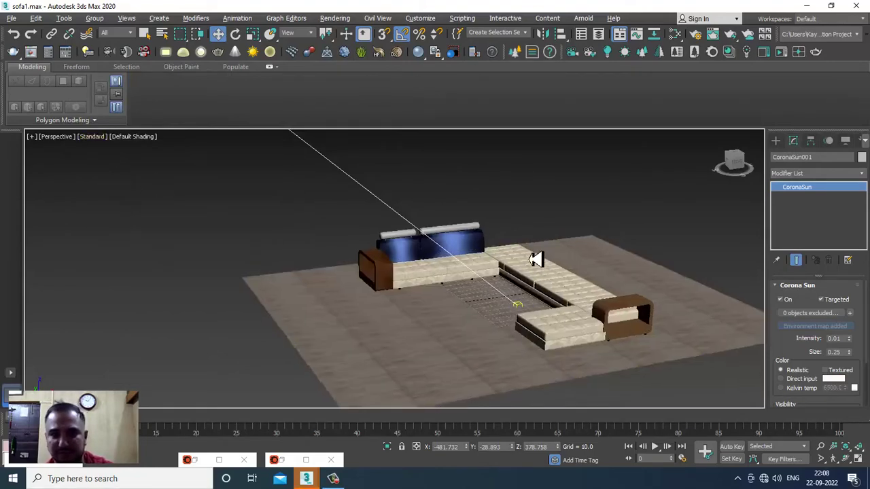
# Step: Set the scene's denoising mode to Corona High Quality in the render setup
pyautogui.scroll(3, 460, 233)
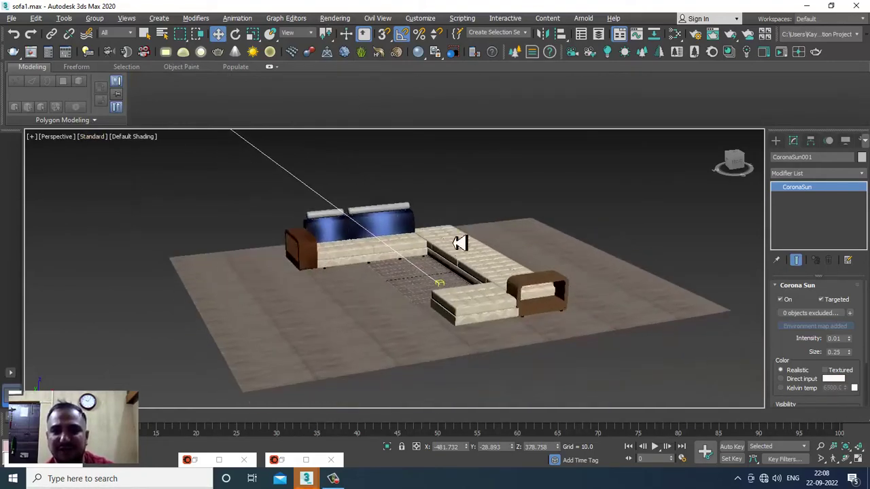
pyautogui.click(340, 18)
pyautogui.click(379, 86)
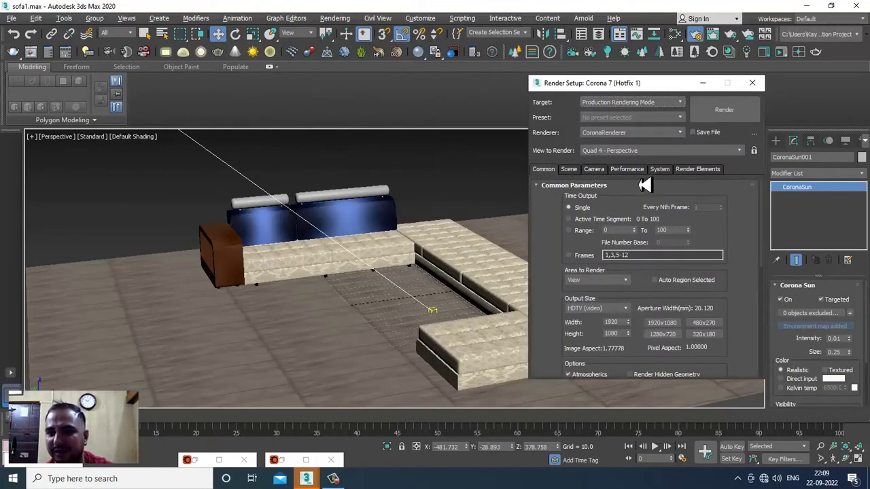
pyautogui.click(569, 170)
pyautogui.moveTo(608, 291); pyautogui.dragTo(617, 193)
pyautogui.click(625, 237)
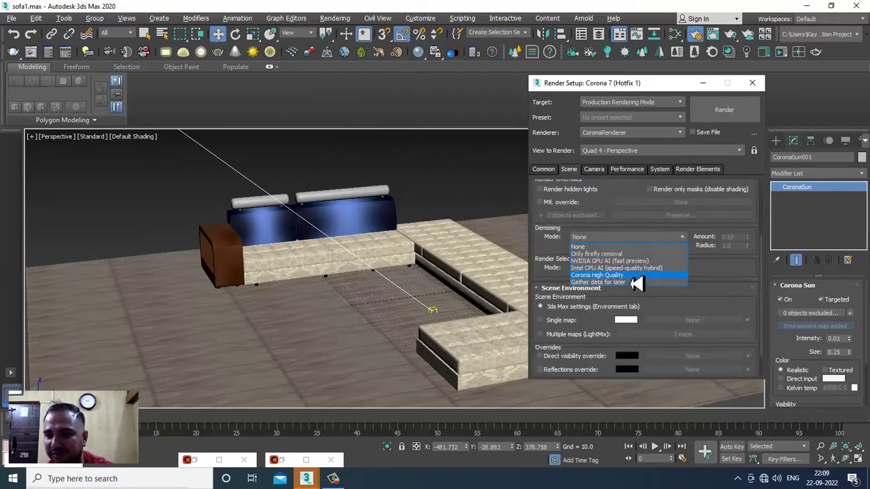
pyautogui.click(632, 275)
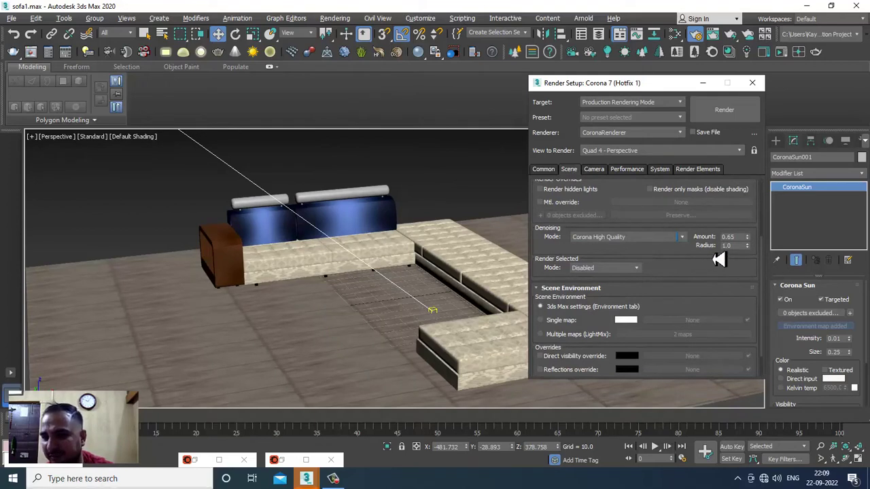
# Step: Examine the render selection and scene environment options, plus the camera, performance and system settings of the Corona render setup
pyautogui.scroll(-1, 602, 255)
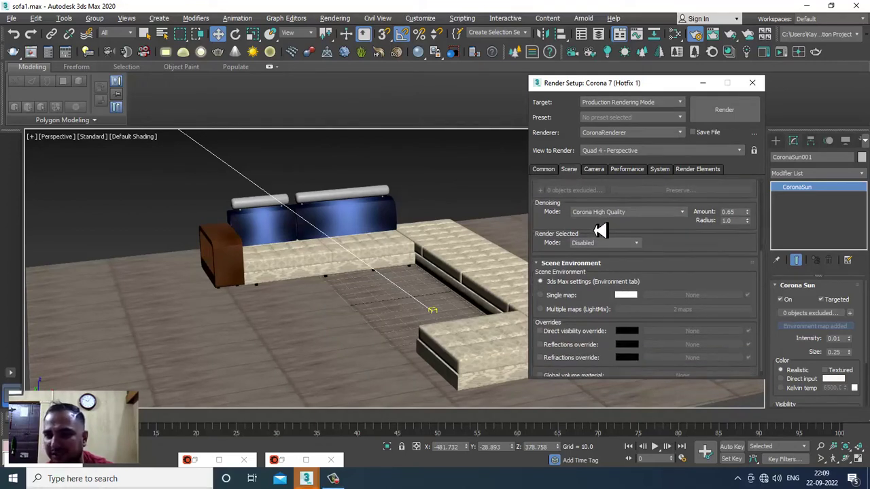
pyautogui.click(605, 245)
pyautogui.click(605, 248)
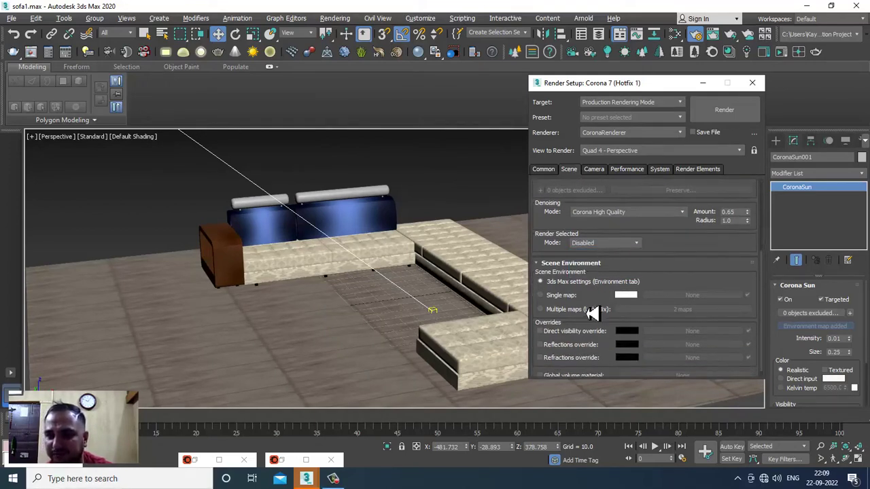
pyautogui.scroll(-1, 676, 242)
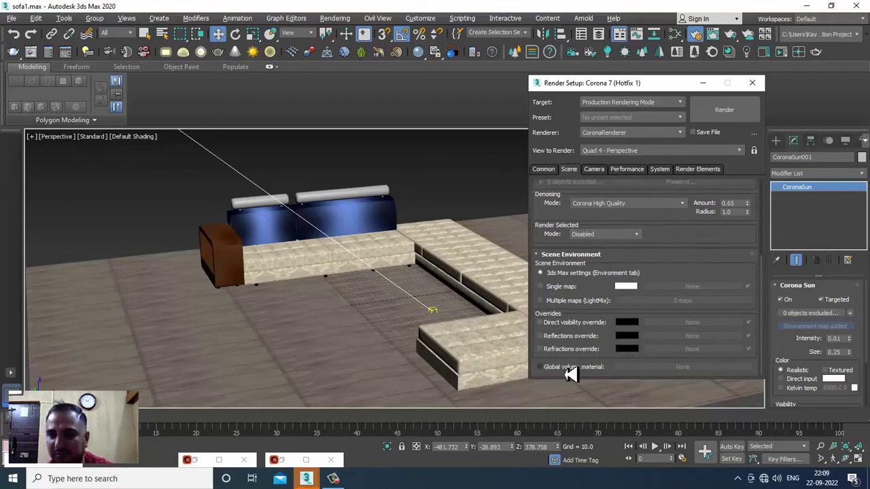
pyautogui.click(595, 170)
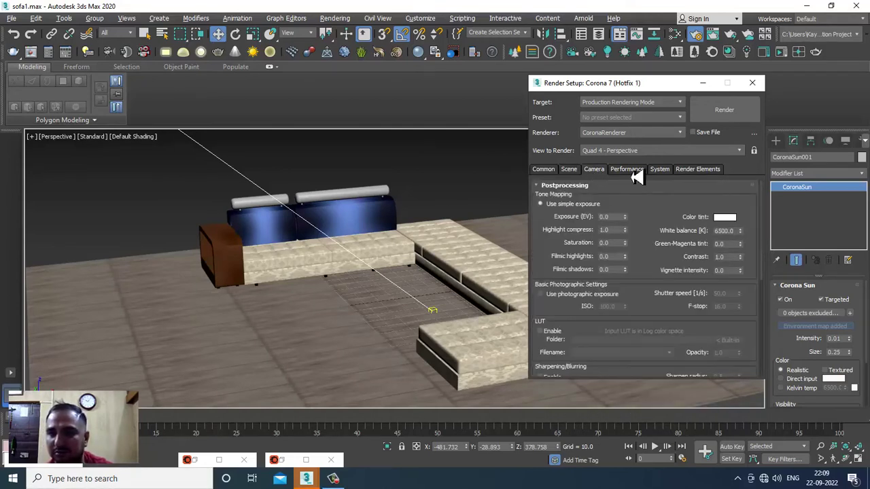
pyautogui.moveTo(574, 315); pyautogui.dragTo(588, 85)
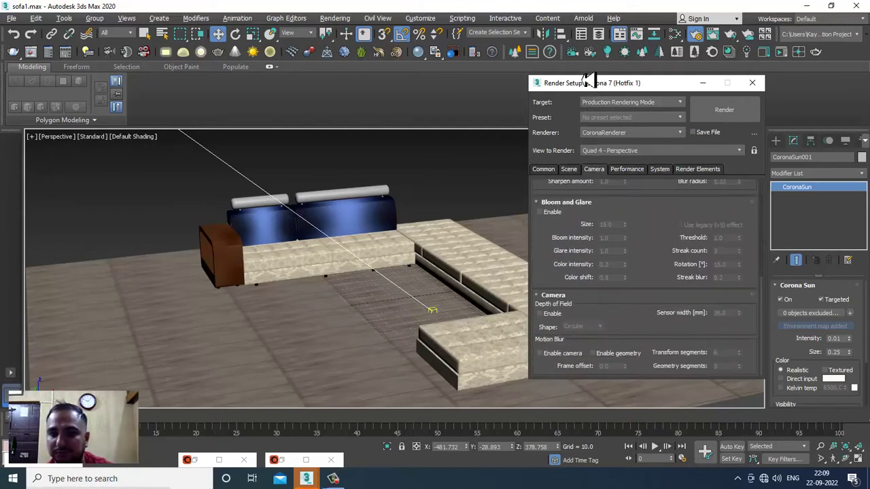
pyautogui.click(634, 175)
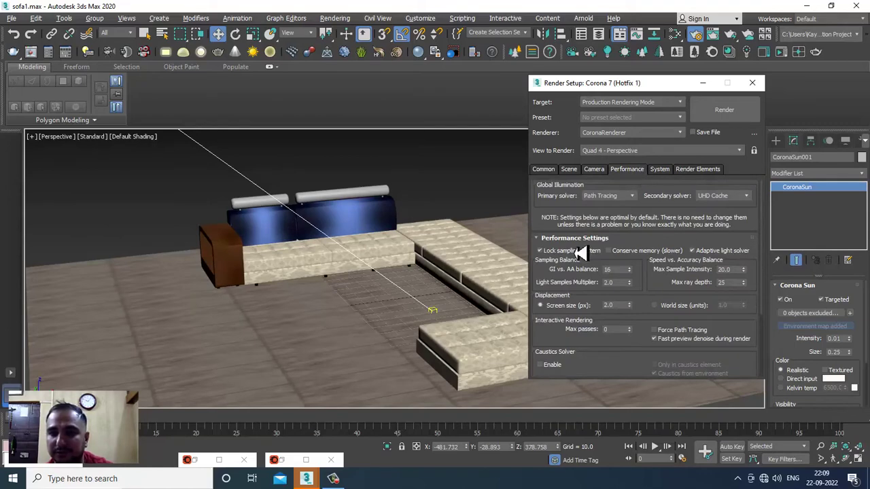
pyautogui.scroll(-1, 550, 239)
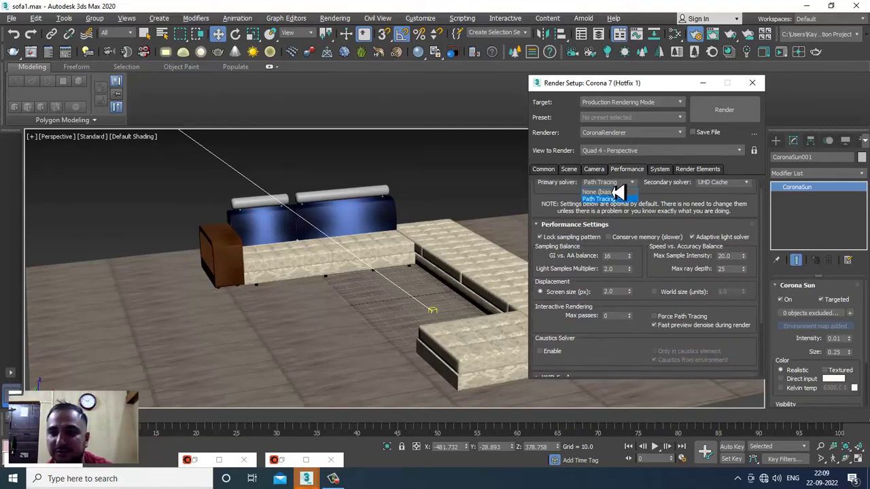
pyautogui.scroll(-2, 578, 252)
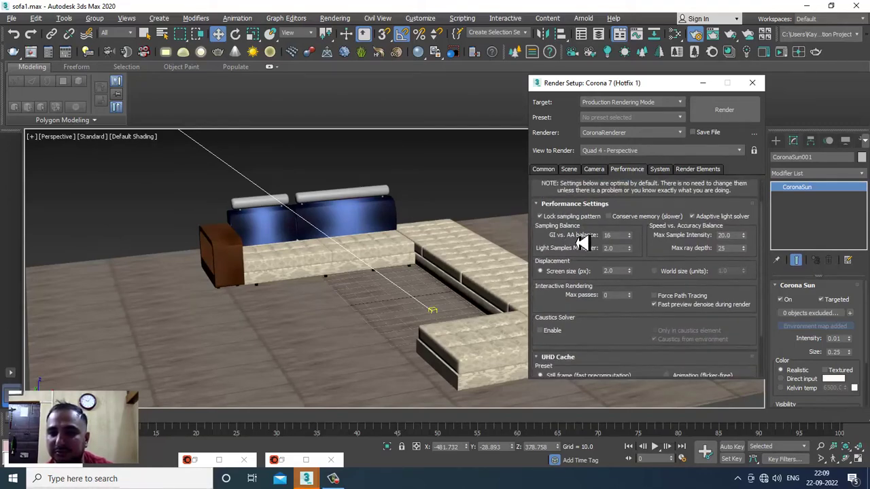
pyautogui.moveTo(577, 242); pyautogui.dragTo(607, 304)
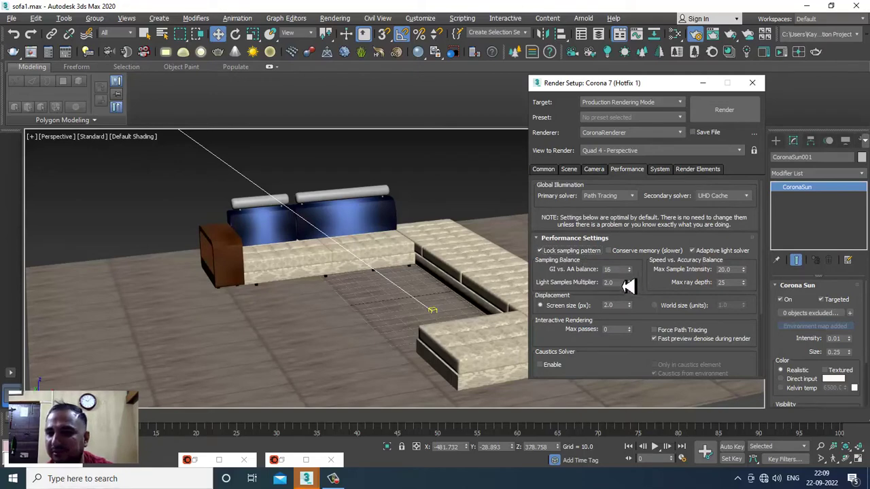
pyautogui.moveTo(657, 294); pyautogui.dragTo(666, 195)
pyautogui.click(665, 171)
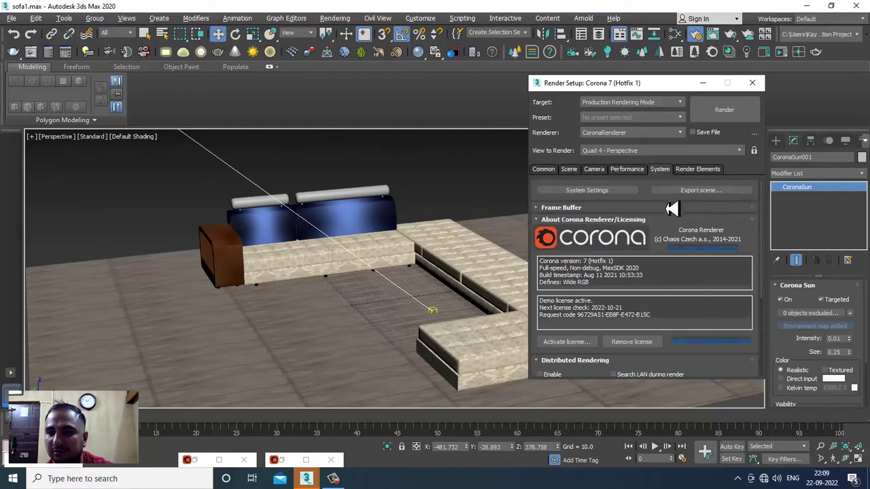
pyautogui.moveTo(669, 226); pyautogui.dragTo(666, 169)
pyautogui.moveTo(647, 315)
pyautogui.mouseDown()
pyautogui.moveTo(649, 156)
pyautogui.moveTo(605, 365)
pyautogui.mouseUp()
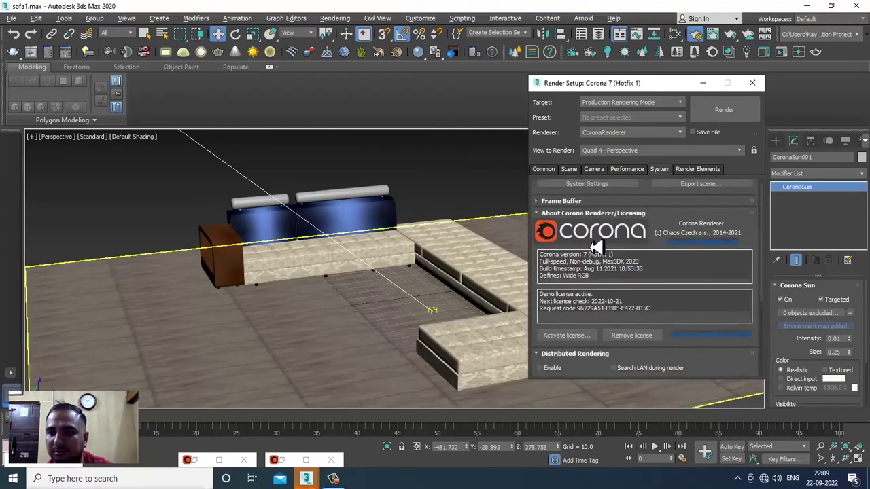
# Step: Enable the reflections and refractions overrides for the scene environment in the render setup
pyautogui.click(570, 171)
pyautogui.moveTo(560, 229); pyautogui.dragTo(560, 232)
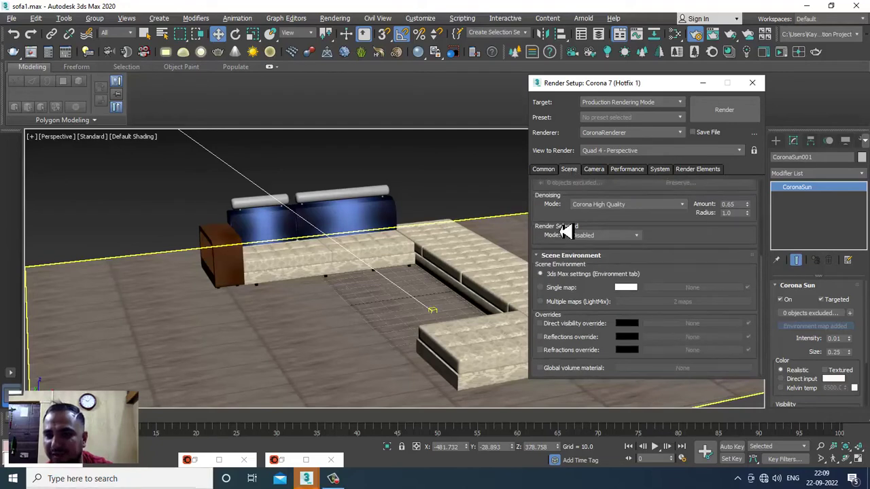
pyautogui.click(542, 338)
pyautogui.click(541, 350)
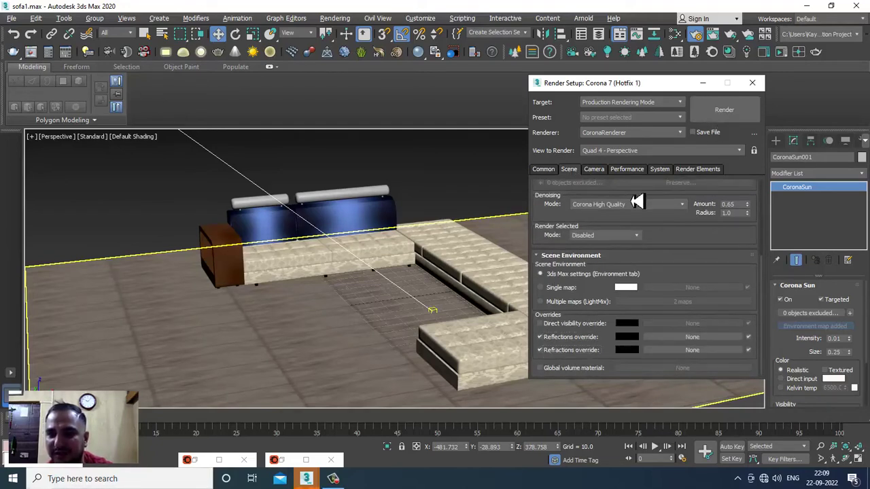
# Step: Render the perspective view with the Corona Sun lighting and close the frame buffer
pyautogui.moveTo(576, 221); pyautogui.dragTo(575, 397)
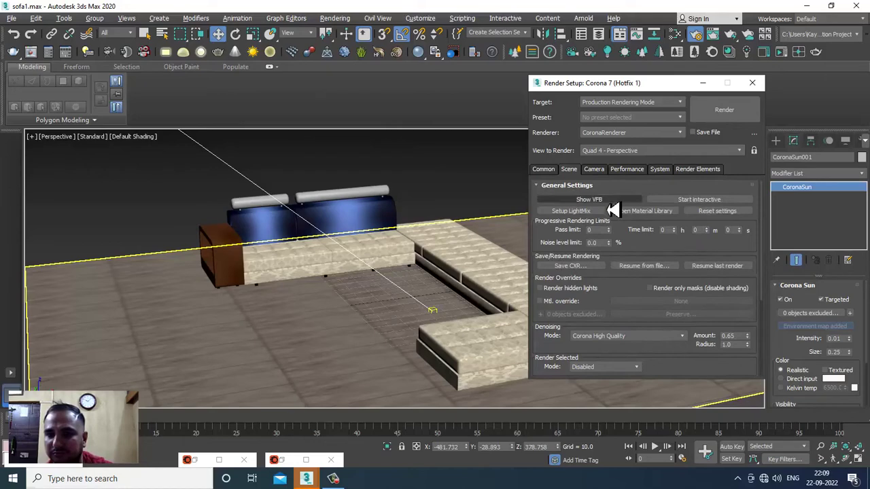
pyautogui.click(733, 114)
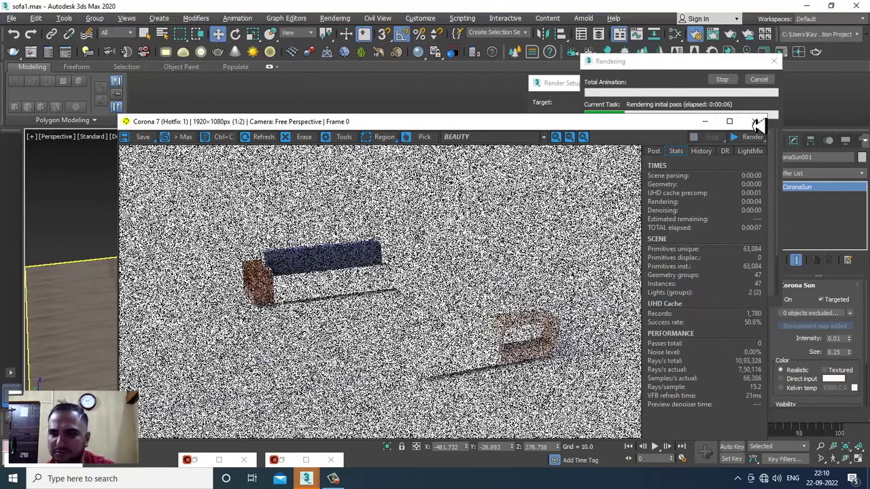
pyautogui.click(754, 121)
# Step: Delete the Corona Sun from the scene and close the render setup
pyautogui.scroll(-5, 263, 255)
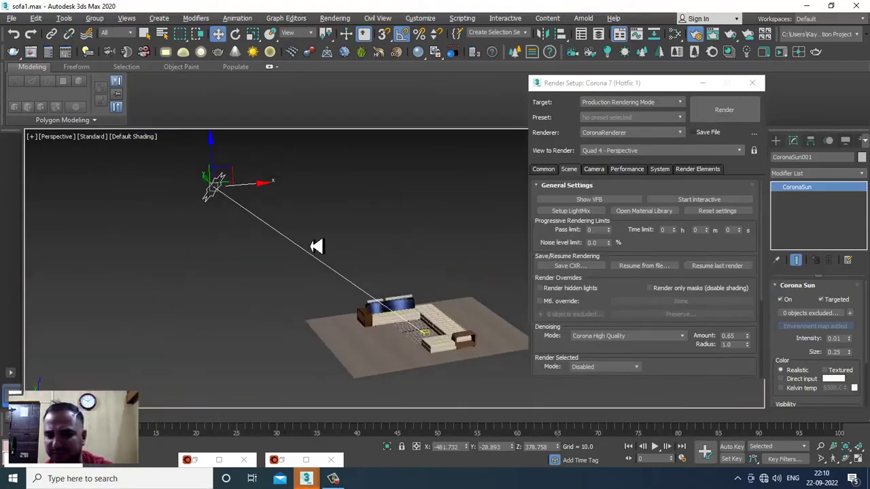
pyautogui.press('Delete')
pyautogui.click(752, 82)
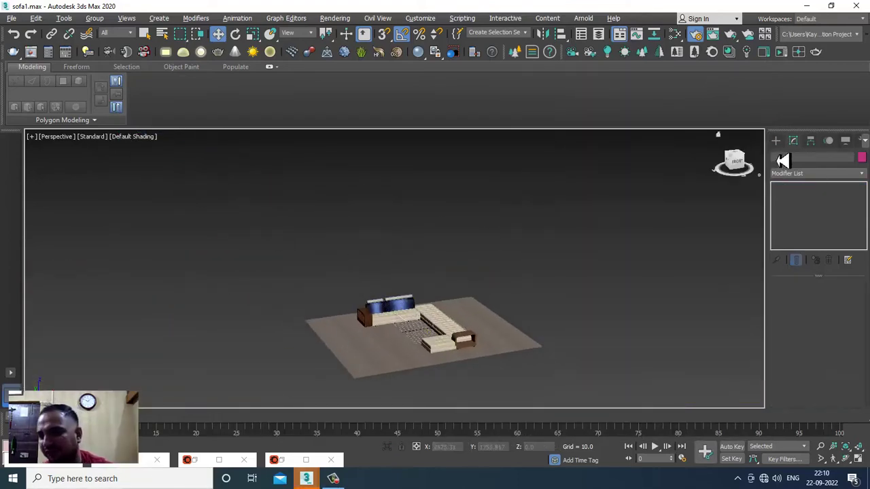
# Step: Place a spherical Corona light in the top view, on the open side of the sofa
pyautogui.click(775, 142)
pyautogui.click(794, 206)
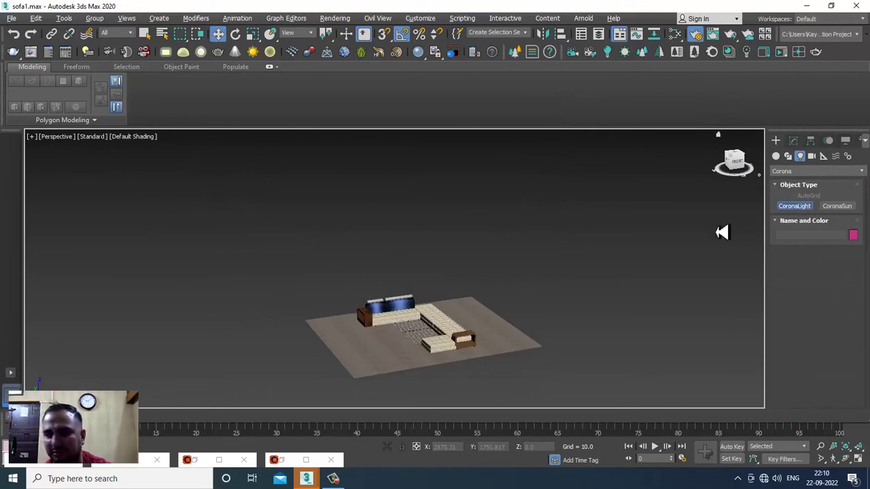
pyautogui.hotkey('alt', 'w')
pyautogui.rightClick(279, 206)
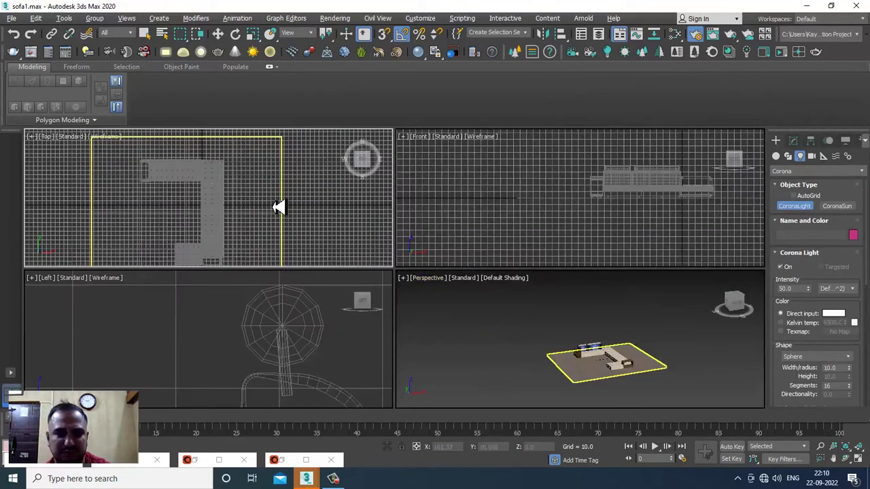
pyautogui.hotkey('alt', 'w')
pyautogui.click(340, 247)
pyautogui.rightClick(432, 281)
pyautogui.hotkey('alt', 'w')
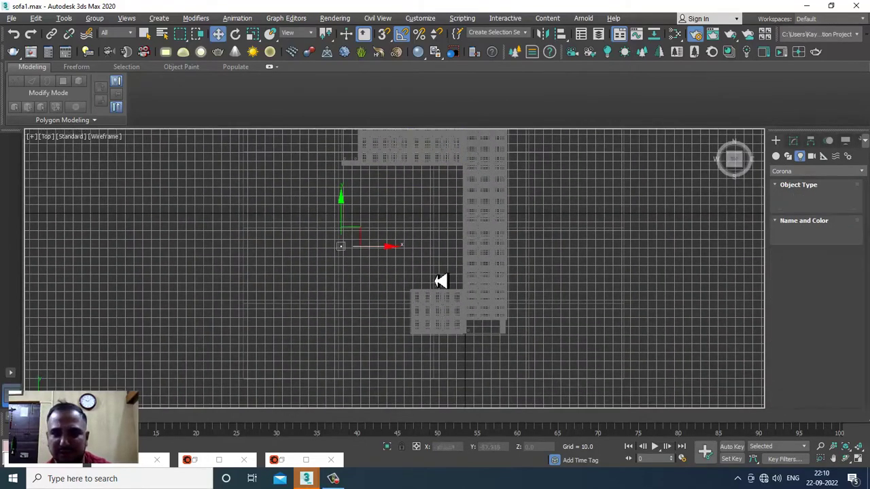
# Step: Raise the new Corona light above the sofa to a Z height of about 192 and open its parameters
pyautogui.hotkey('alt', 'w')
pyautogui.moveTo(360, 289); pyautogui.dragTo(363, 216)
pyautogui.scroll(5, 363, 216)
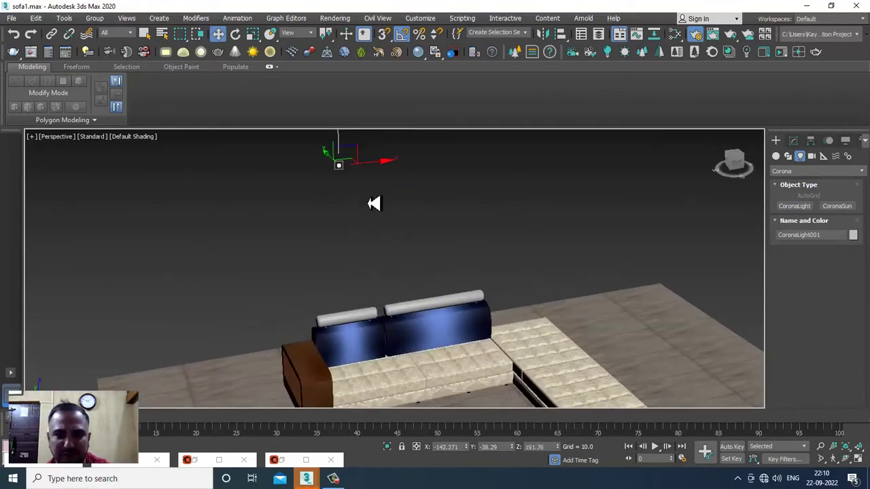
pyautogui.click(793, 141)
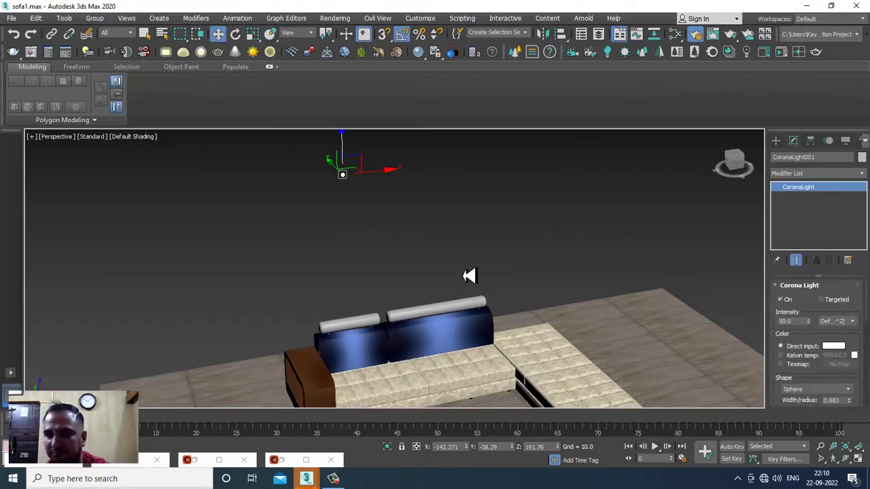
# Step: Scale the Corona light up and move it along the X axis to about -186
pyautogui.press('r')
pyautogui.moveTo(361, 198); pyautogui.dragTo(29, 262)
pyautogui.scroll(-5, 320, 202)
pyautogui.moveTo(320, 202); pyautogui.dragTo(390, 174, button='middle')
pyautogui.press('w')
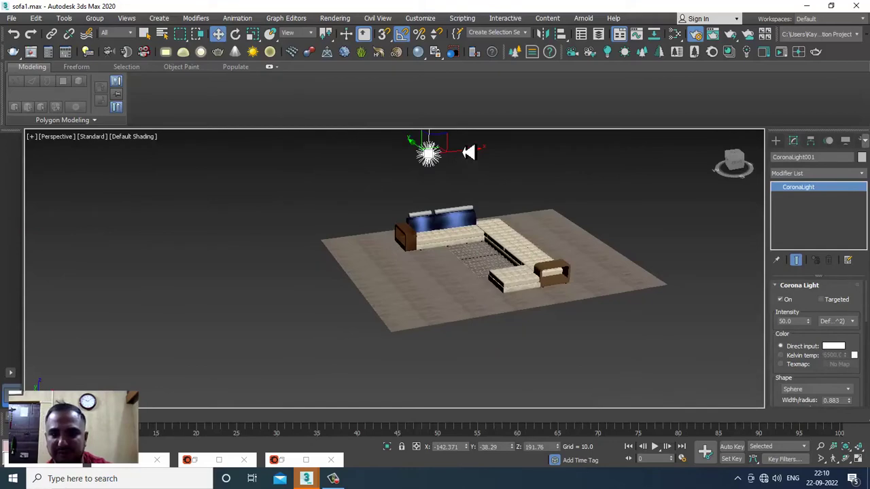
pyautogui.moveTo(461, 159); pyautogui.dragTo(435, 161)
pyautogui.moveTo(552, 224); pyautogui.dragTo(557, 256, button='middle')
pyautogui.scroll(3, 558, 258)
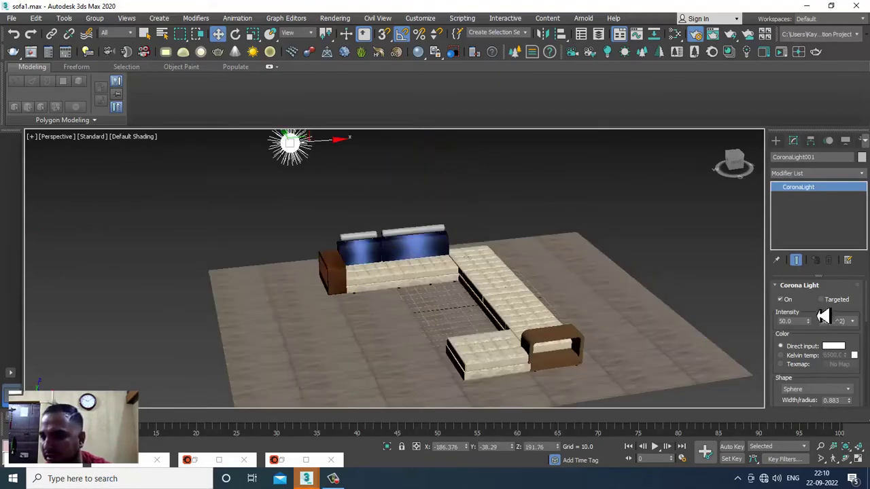
# Step: Make the Corona light targeted, raise its target to about floor level and shift it towards the middle of the sofa
pyautogui.click(831, 301)
pyautogui.press('F3')
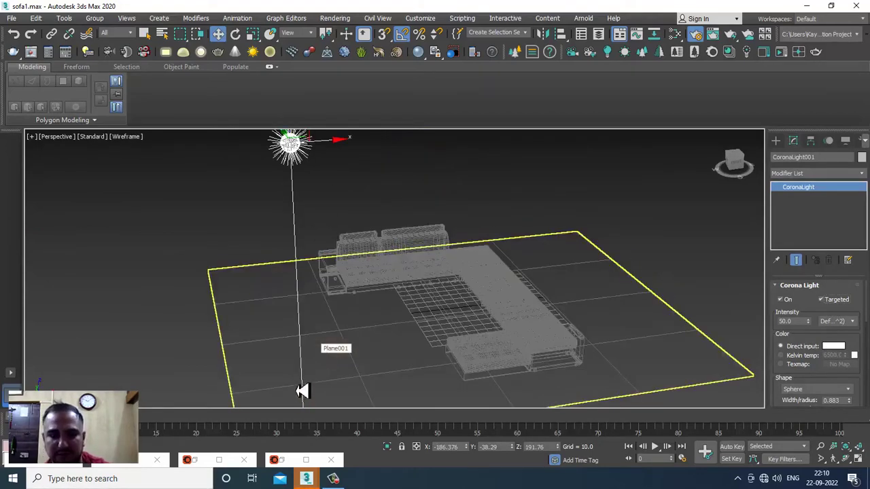
pyautogui.moveTo(301, 393); pyautogui.dragTo(355, 210, button='middle')
pyautogui.scroll(-5, 344, 332)
pyautogui.moveTo(344, 332); pyautogui.dragTo(333, 143, button='middle')
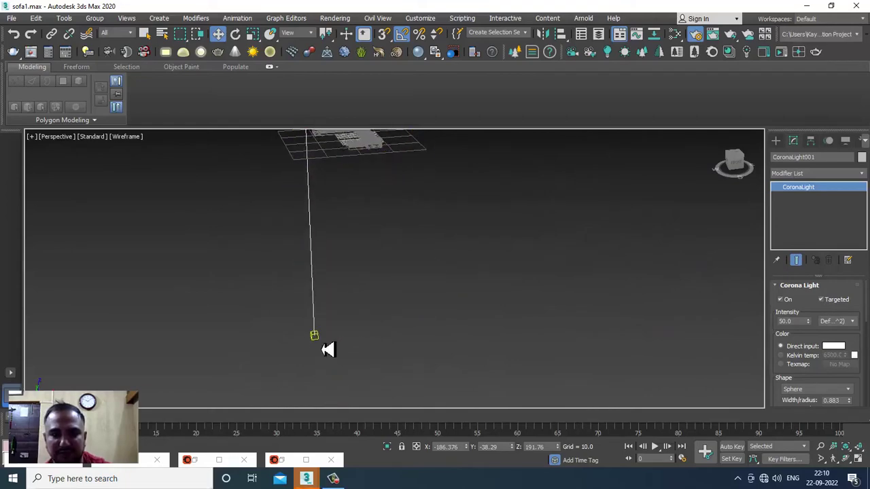
pyautogui.click(317, 338)
pyautogui.moveTo(362, 298); pyautogui.dragTo(358, 366, button='middle')
pyautogui.moveTo(312, 383); pyautogui.dragTo(326, 217)
pyautogui.scroll(4, 346, 319)
pyautogui.press('F3')
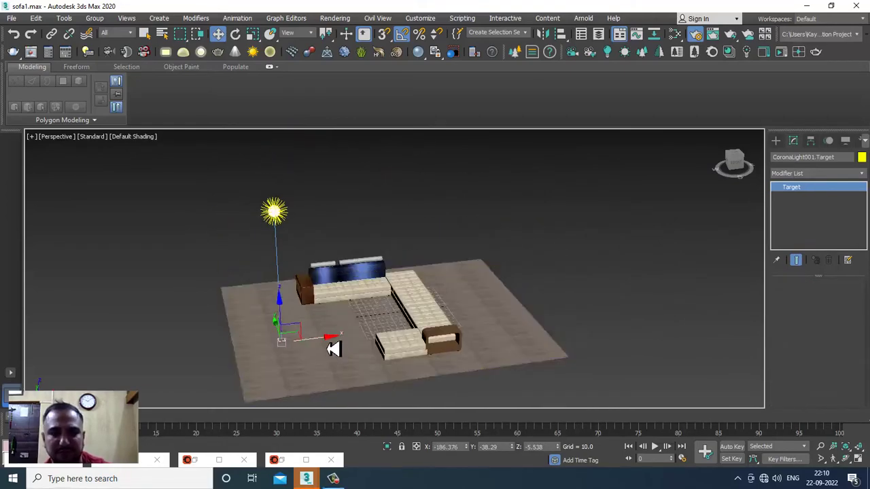
pyautogui.moveTo(326, 342); pyautogui.dragTo(399, 321)
# Step: Set the Corona light's intensity to 3.0 and its color to a Kelvin temperature of about 5135
pyautogui.click(282, 228)
pyautogui.scroll(5, 282, 235)
pyautogui.scroll(-2, 458, 297)
pyautogui.moveTo(808, 323); pyautogui.dragTo(726, 349)
pyautogui.click(789, 356)
# Step: Render the sofa in the perspective view with the Corona light, then stop the render
pyautogui.moveTo(522, 330); pyautogui.dragTo(468, 246, button='middle')
pyautogui.scroll(-3, 479, 290)
pyautogui.scroll(3, 493, 291)
pyautogui.moveTo(510, 295); pyautogui.dragTo(468, 235, button='middle')
pyautogui.scroll(-3, 468, 242)
pyautogui.scroll(2, 467, 243)
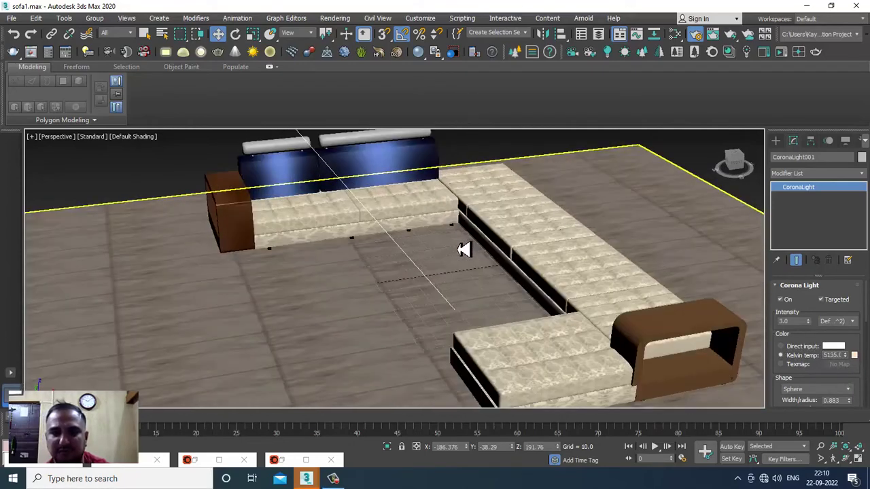
pyautogui.click(335, 17)
pyautogui.click(344, 36)
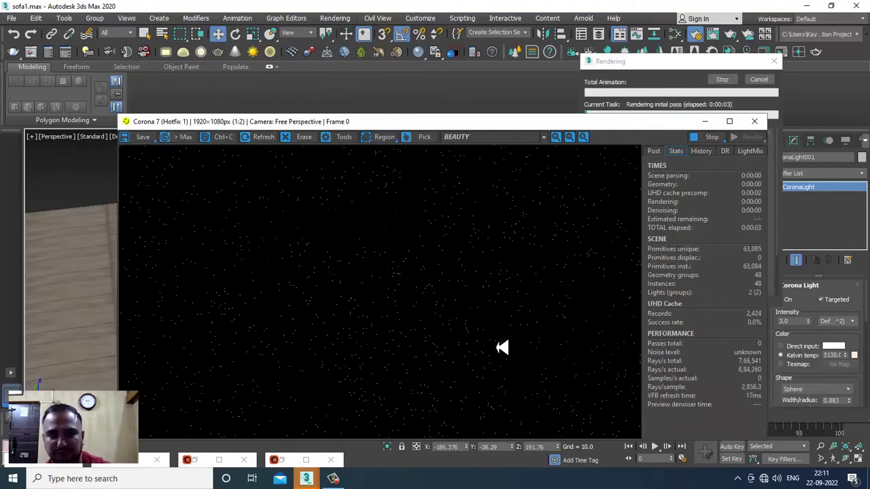
pyautogui.moveTo(517, 122); pyautogui.dragTo(379, 110)
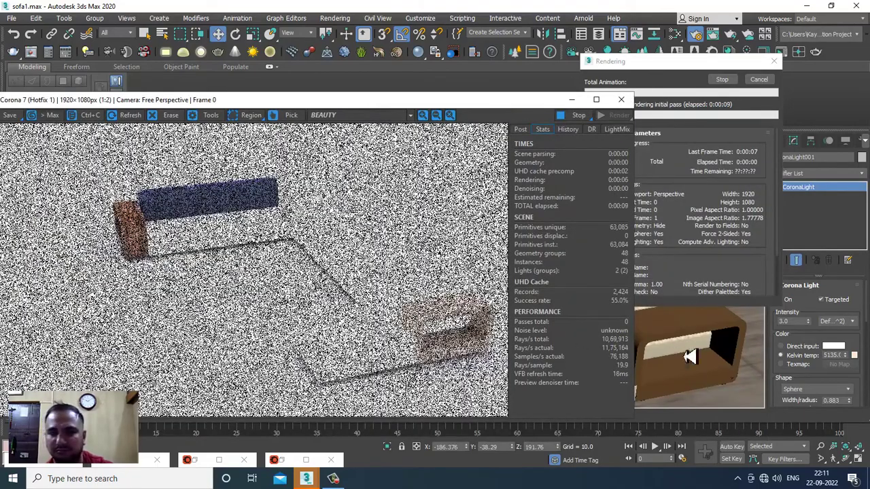
pyautogui.press('Escape')
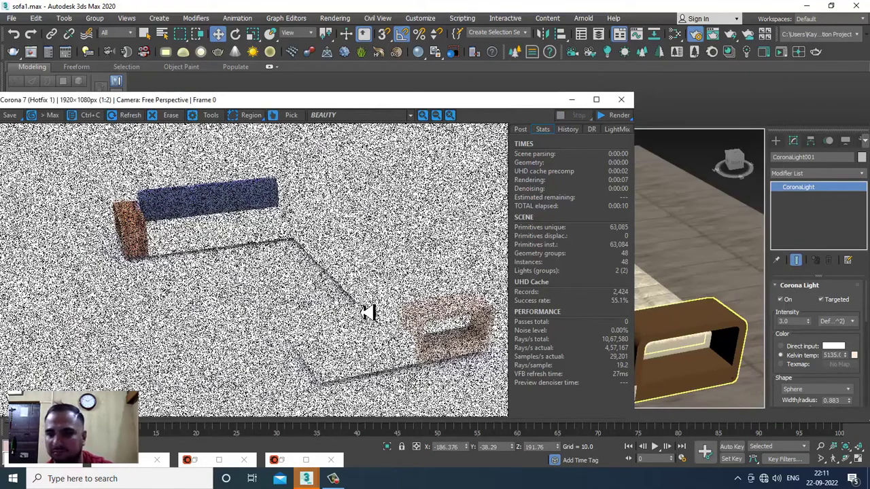
# Step: Set the Corona light's intensity to 0.5
pyautogui.moveTo(813, 381); pyautogui.dragTo(804, 291)
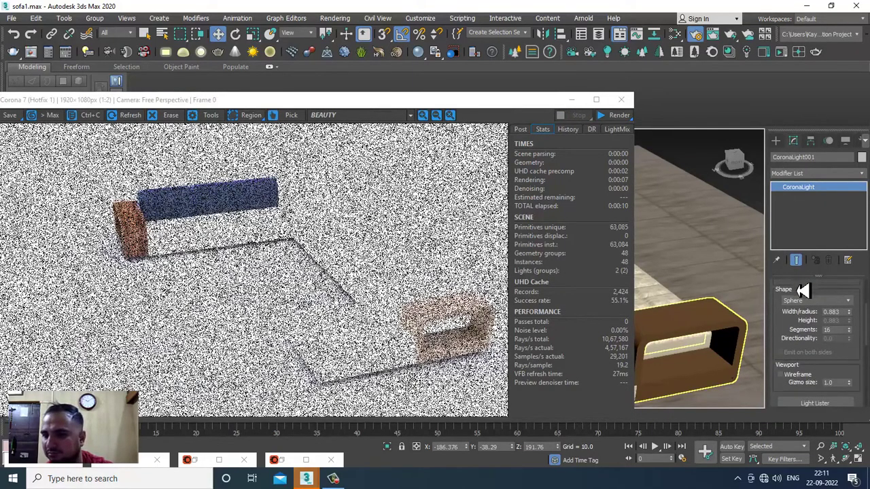
pyautogui.moveTo(825, 378); pyautogui.dragTo(819, 476)
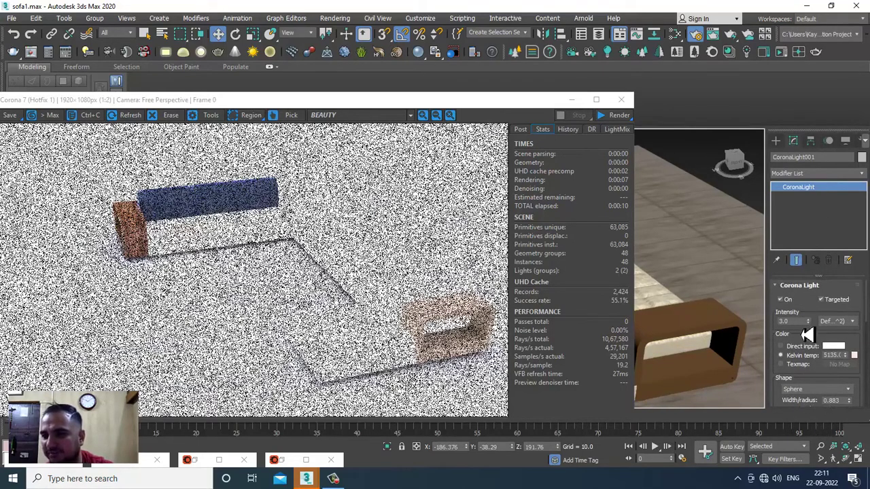
pyautogui.moveTo(795, 325); pyautogui.dragTo(750, 333)
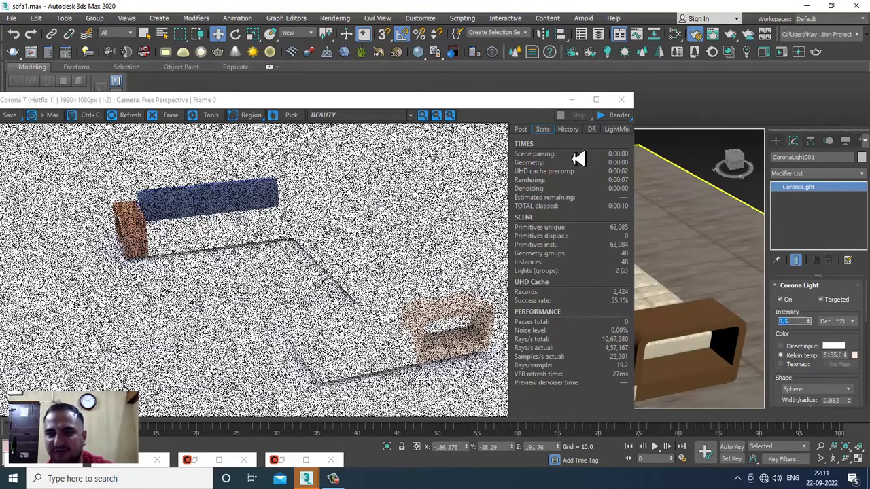
# Step: Render the view again with the reduced light intensity and close the frame buffer
pyautogui.click(616, 115)
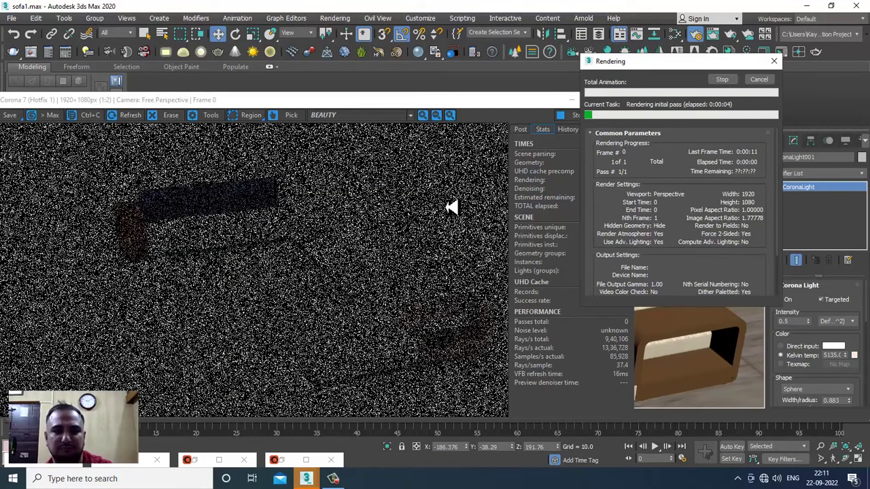
pyautogui.moveTo(254, 109); pyautogui.dragTo(309, 93)
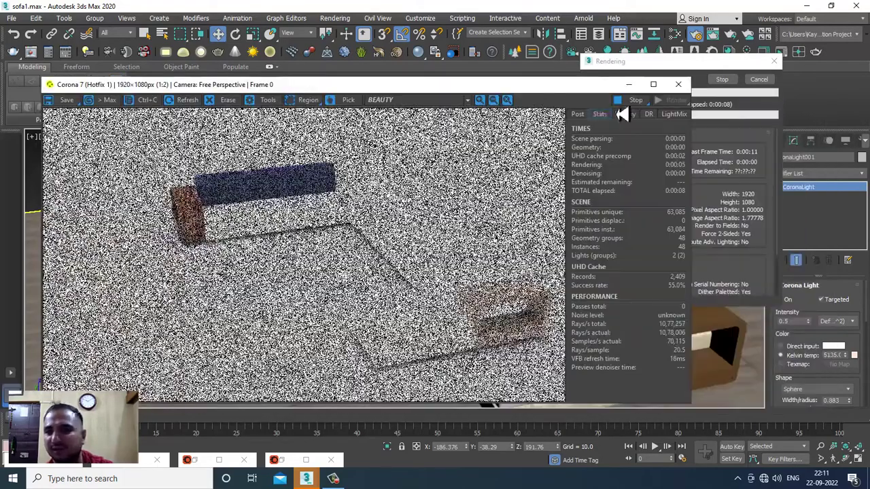
pyautogui.click(678, 84)
# Step: Create a box about 306 long and 341 wide on the floor, tall enough to enclose the sofa and light
pyautogui.click(776, 141)
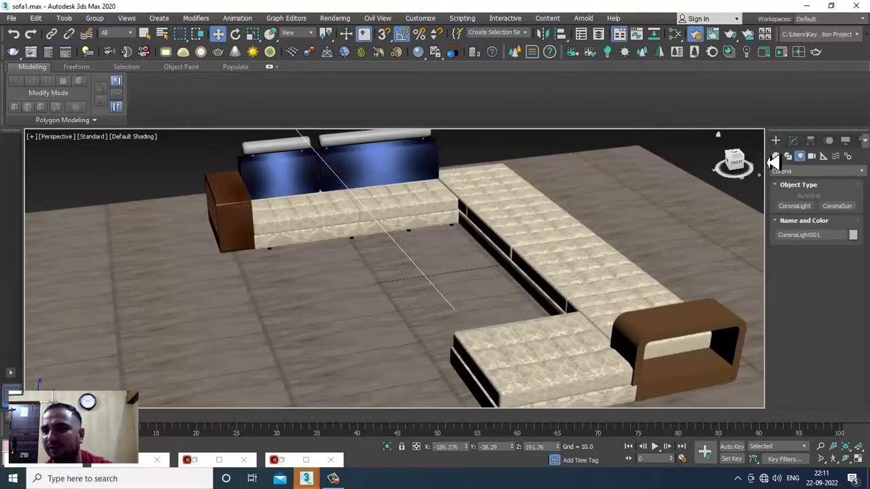
pyautogui.click(776, 156)
pyautogui.click(794, 206)
pyautogui.scroll(-8, 583, 276)
pyautogui.keyDown('alt'); pyautogui.moveTo(519, 289); pyautogui.dragTo(532, 223, button='middle'); pyautogui.keyUp('alt')
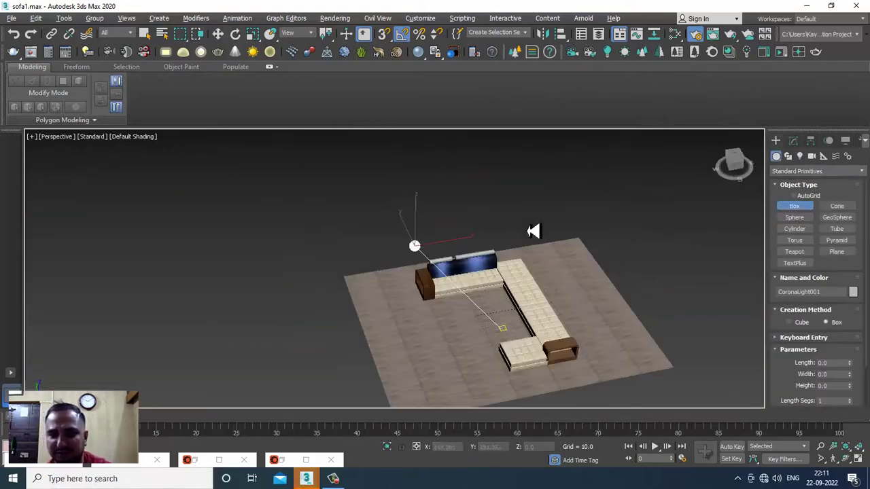
pyautogui.press('w')
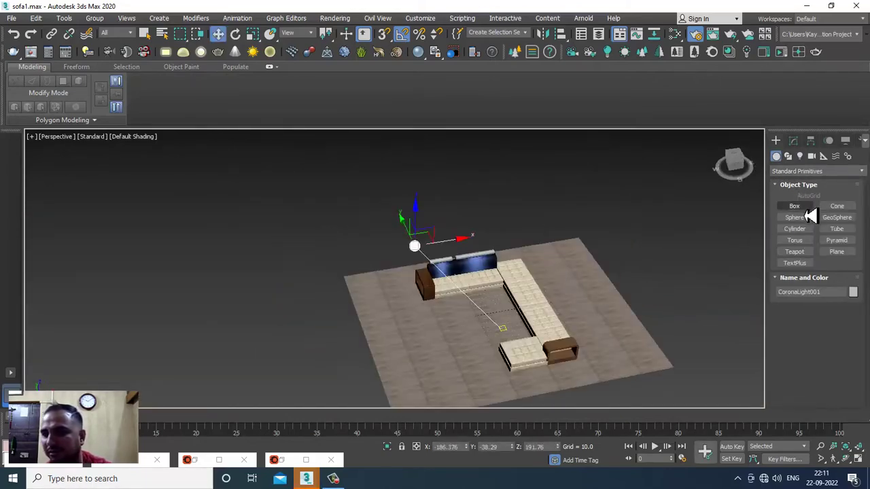
pyautogui.keyDown('alt'); pyautogui.moveTo(555, 283); pyautogui.dragTo(546, 232, button='middle'); pyautogui.keyUp('alt')
pyautogui.moveTo(546, 181); pyautogui.dragTo(481, 286)
pyautogui.hotkey('ctrl', 'z')
pyautogui.click(803, 208)
pyautogui.moveTo(537, 186); pyautogui.dragTo(326, 369)
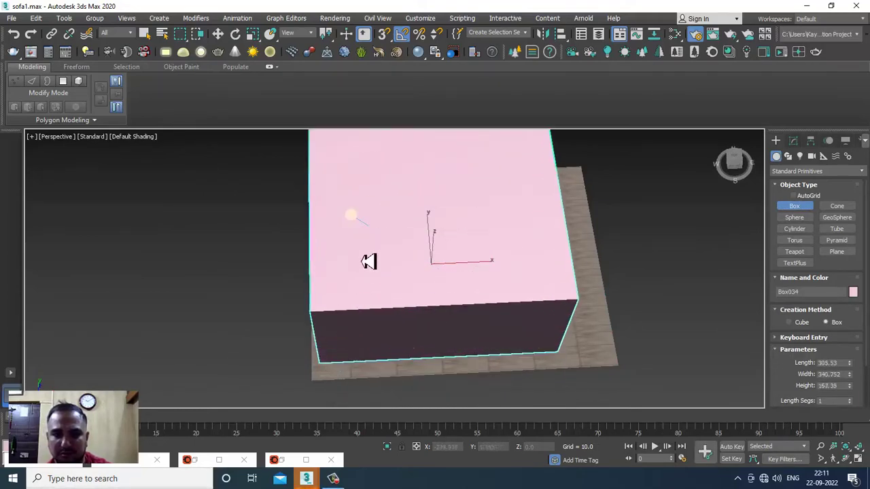
pyautogui.click(394, 212)
pyautogui.rightClick(394, 212)
# Step: Convert the box around the sofa to an Editable Poly
pyautogui.keyDown('alt'); pyautogui.moveTo(525, 231); pyautogui.dragTo(539, 244, button='middle'); pyautogui.keyUp('alt')
pyautogui.scroll(-3, 539, 244)
pyautogui.rightClick(509, 204)
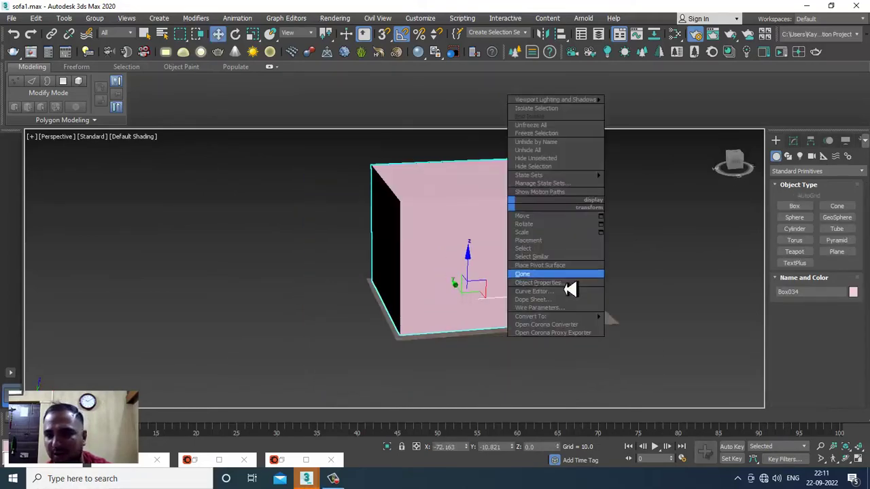
pyautogui.moveTo(578, 316)
pyautogui.click(664, 327)
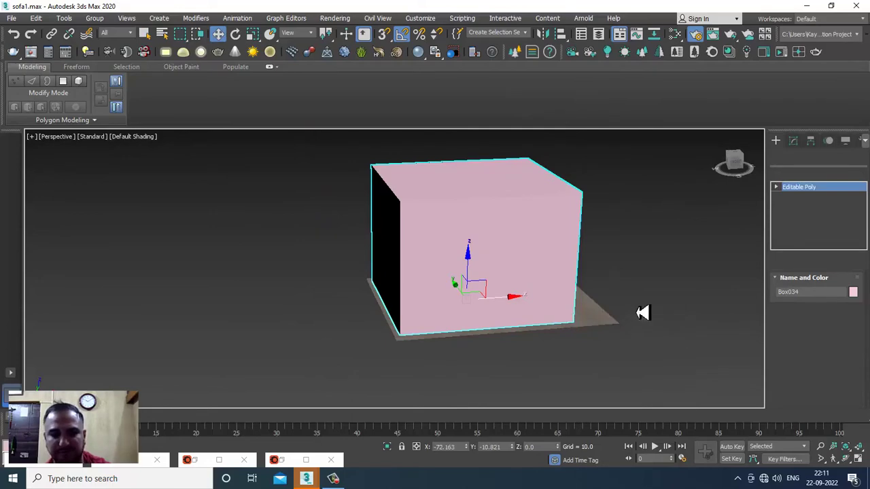
# Step: Delete the box's front polygon to open the room towards the view
pyautogui.press('4')
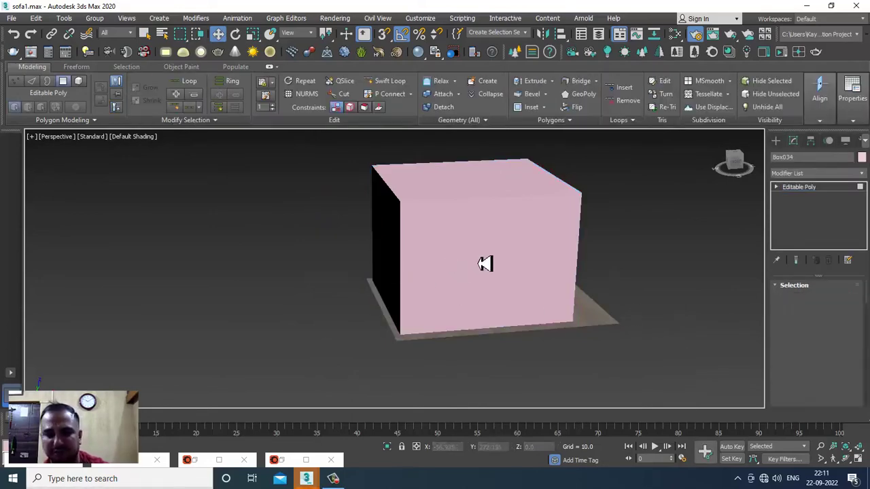
pyautogui.click(484, 264)
pyautogui.press('Delete')
pyautogui.scroll(6, 500, 266)
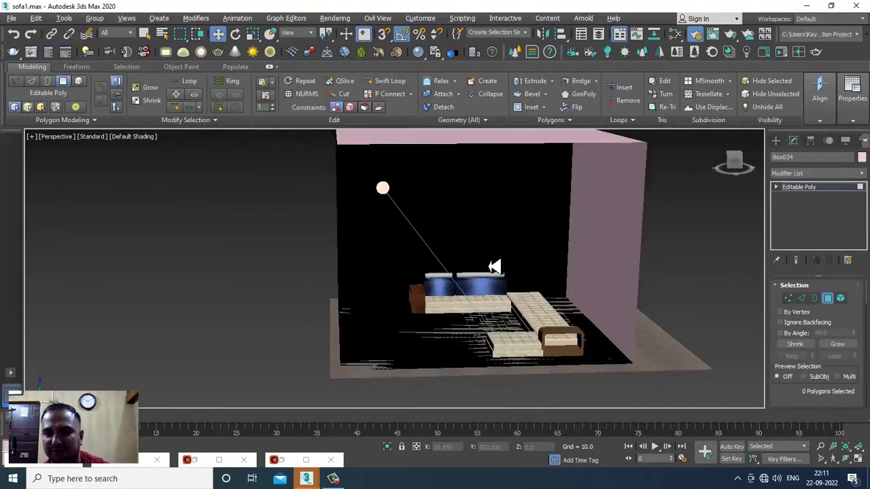
# Step: Leave polygon editing and apply a Shell modifier to the room box
pyautogui.click(812, 190)
pyautogui.click(813, 174)
pyautogui.write('sh')
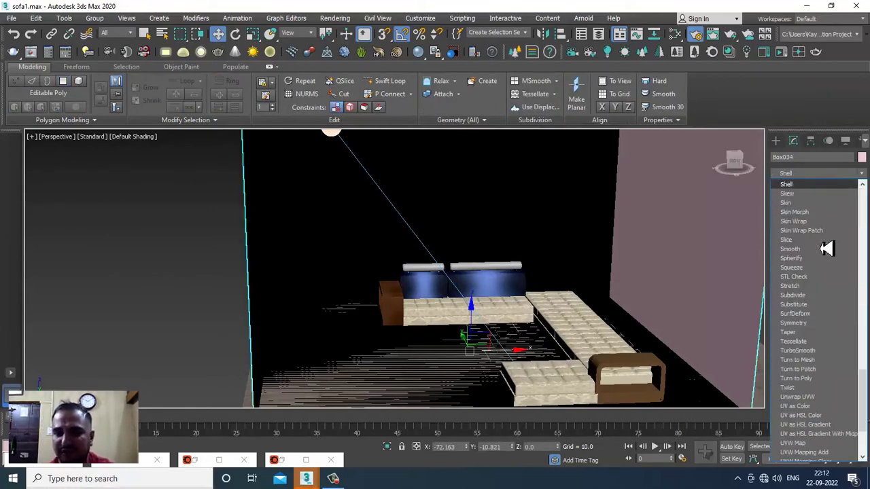
pyautogui.press('Return')
pyautogui.keyDown('alt'); pyautogui.moveTo(565, 284); pyautogui.dragTo(464, 314, button='middle'); pyautogui.keyUp('alt')
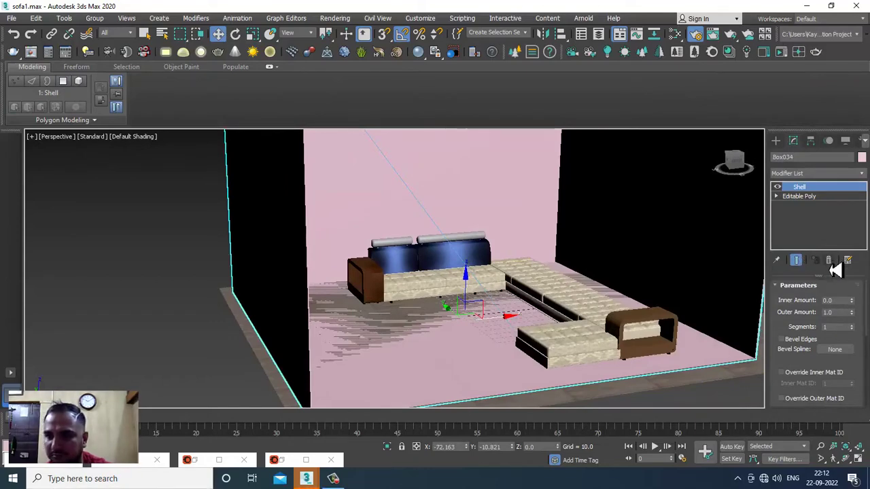
# Step: Remove the Shell modifier and delete the room box's bottom polygon
pyautogui.press('4')
pyautogui.click(490, 361)
pyautogui.press('Delete')
# Step: Leave polygon editing and add the Shell modifier to the bottomless room box
pyautogui.click(816, 187)
pyautogui.click(815, 173)
pyautogui.scroll(-5, 813, 251)
pyautogui.press('Return')
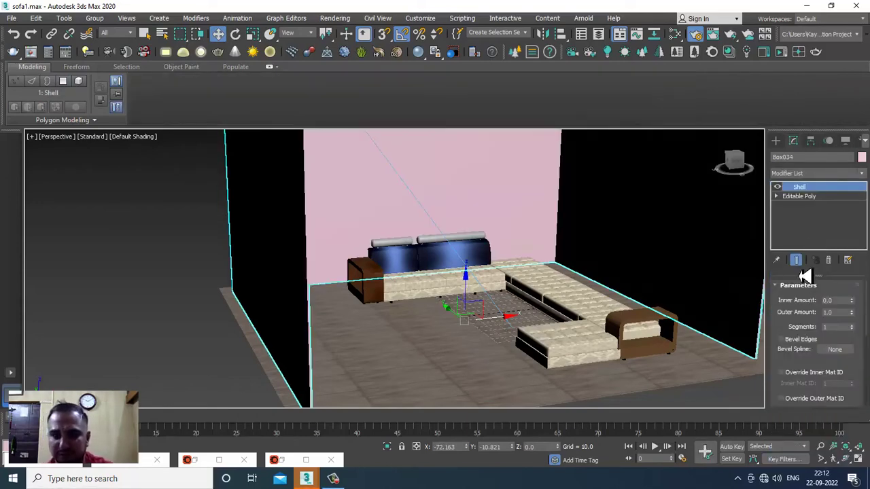
# Step: Create a new CoronaLegacyMtl below the existing nodes in the Slate Material Editor and open its parameters
pyautogui.press('m')
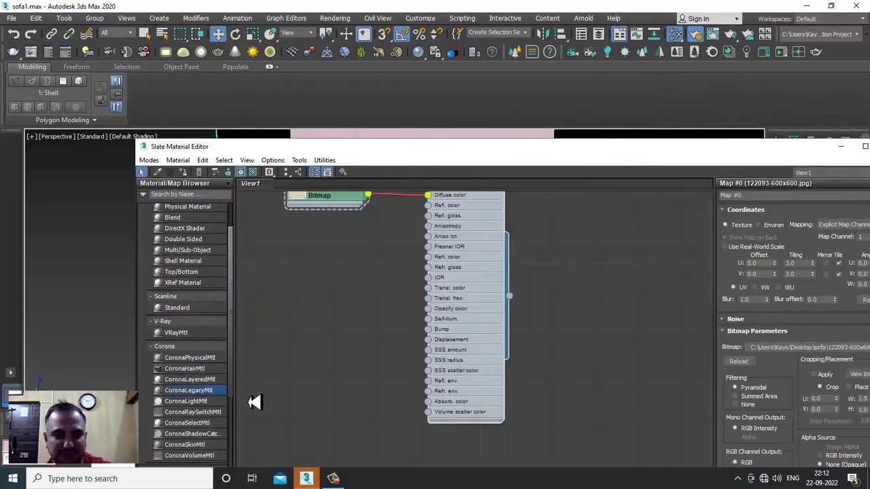
pyautogui.moveTo(251, 395); pyautogui.dragTo(247, 295, button='middle')
pyautogui.moveTo(201, 400); pyautogui.dragTo(396, 355)
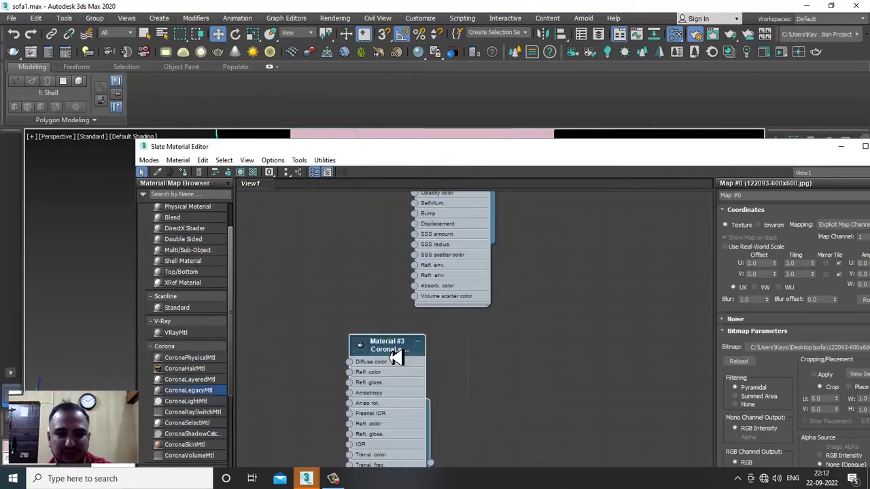
pyautogui.doubleClick(396, 354)
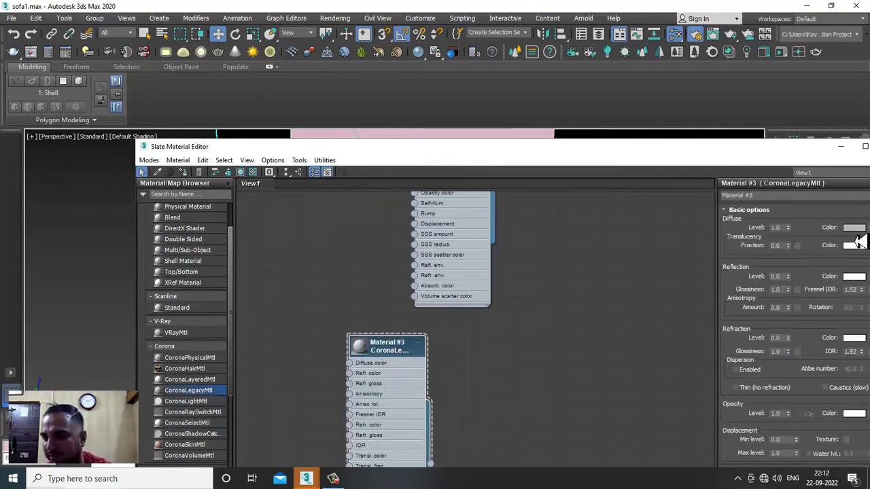
# Step: Give the new material a pale beige diffuse colour and assign it to the selected room box
pyautogui.click(855, 229)
pyautogui.moveTo(252, 136); pyautogui.dragTo(227, 116)
pyautogui.moveTo(320, 116); pyautogui.dragTo(321, 130)
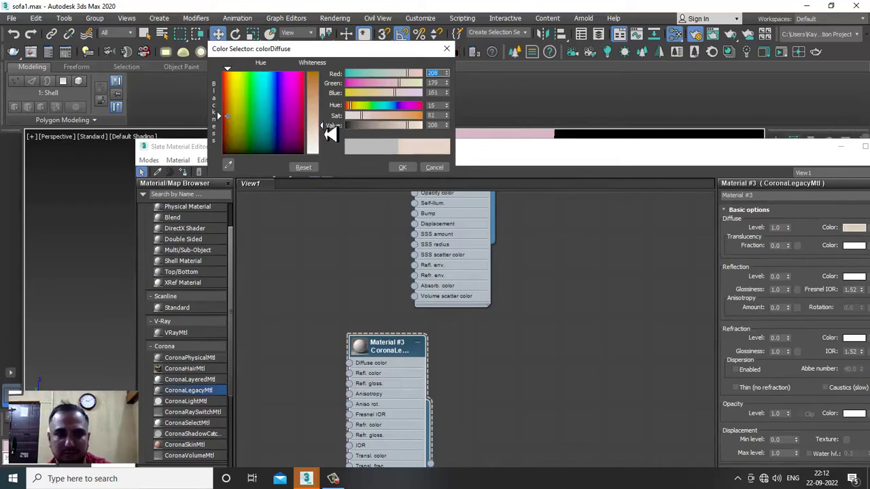
pyautogui.click(401, 168)
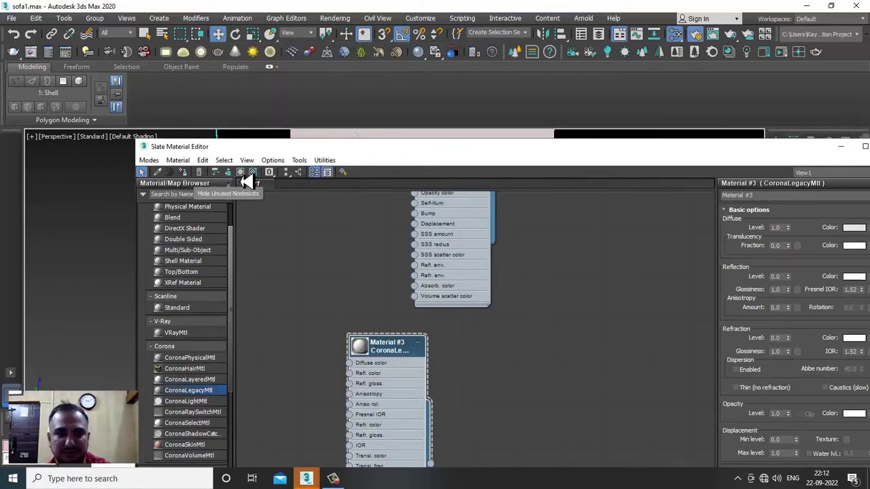
pyautogui.click(840, 147)
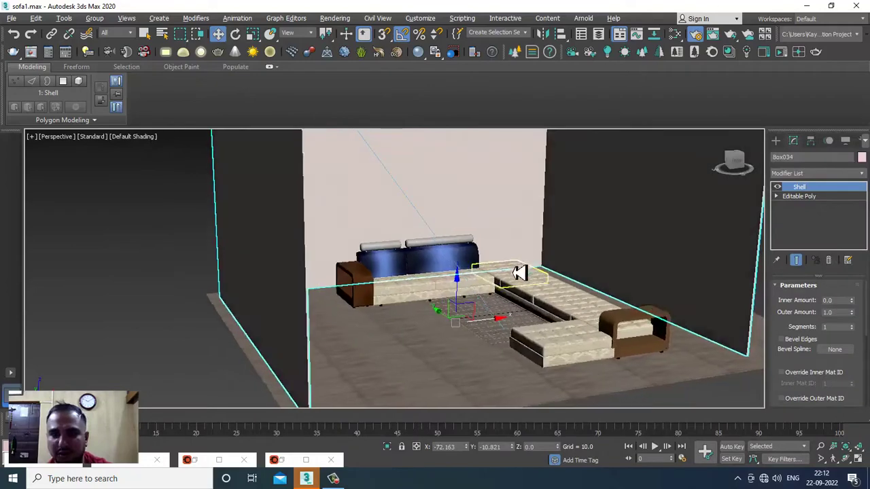
# Step: Run a test render of a closer perspective view of the sofa and close the render window
pyautogui.scroll(3, 522, 266)
pyautogui.moveTo(548, 287); pyautogui.dragTo(541, 267, button='middle')
pyautogui.click(335, 18)
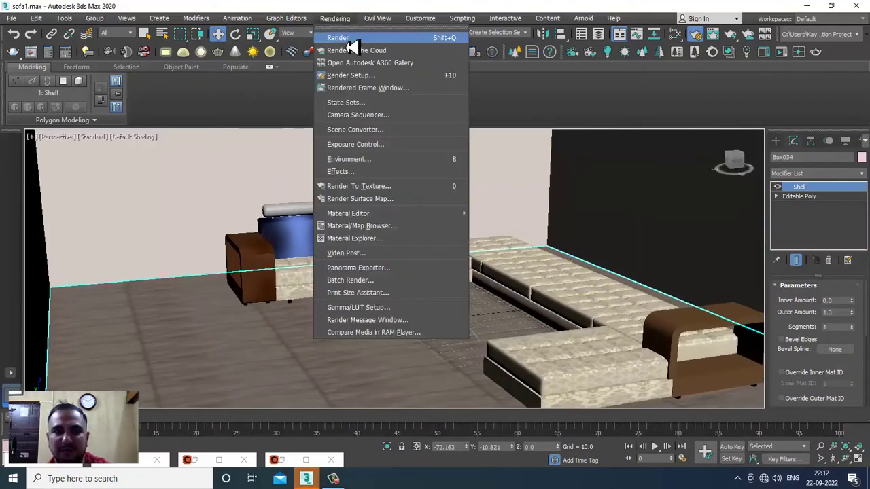
pyautogui.click(348, 37)
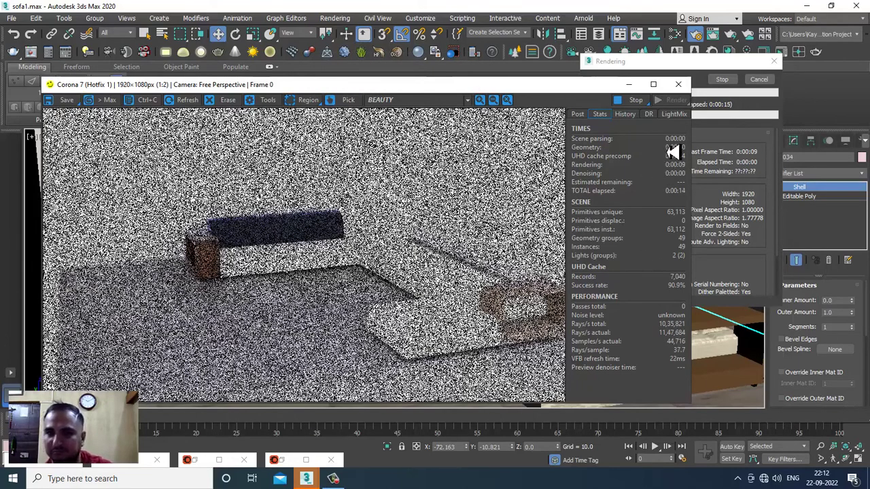
pyautogui.click(678, 84)
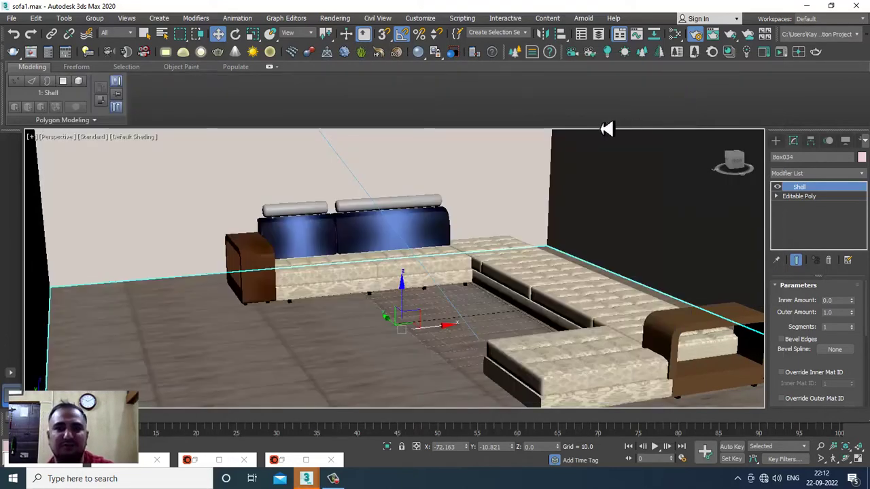
# Step: Clear the CoronaSky environment map from the scene's background settings
pyautogui.click(335, 18)
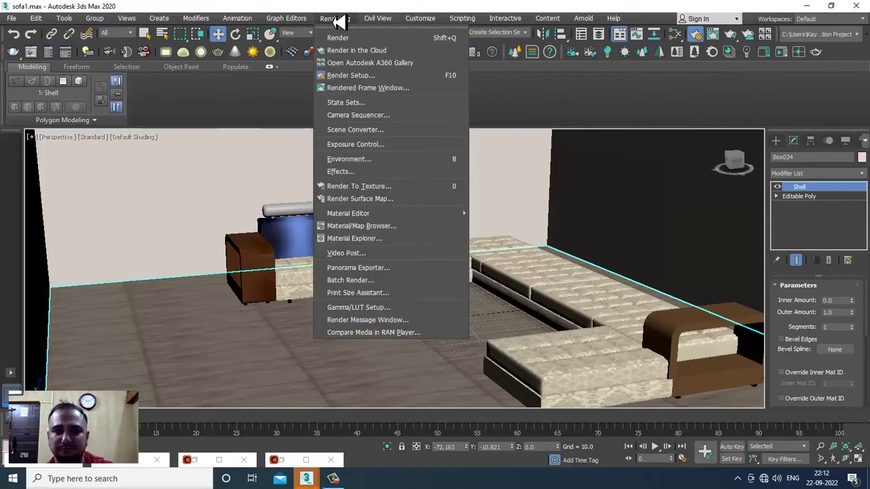
pyautogui.click(406, 168)
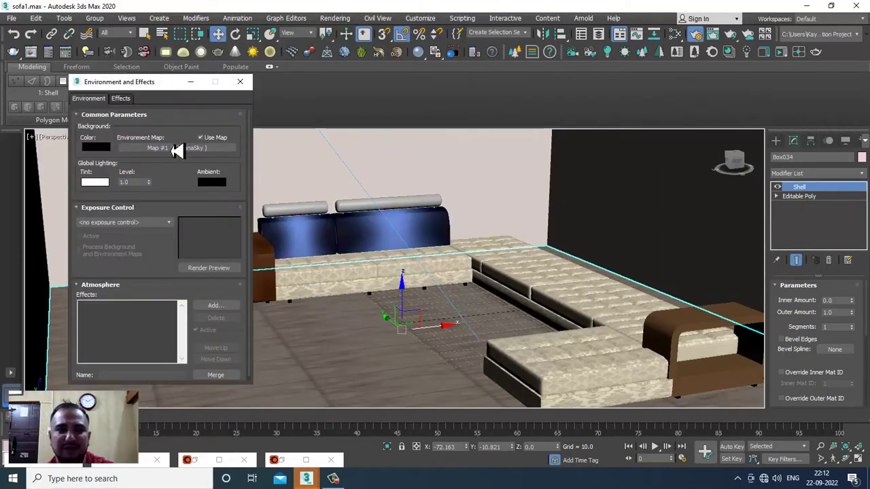
pyautogui.rightClick(177, 149)
pyautogui.click(198, 181)
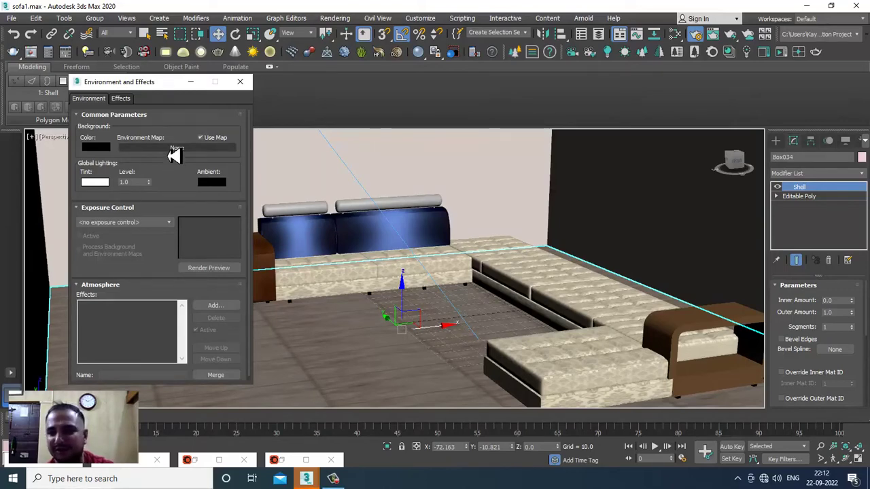
# Step: Select the Corona light and examine its shape, visibility and IES settings
pyautogui.scroll(-6, 427, 295)
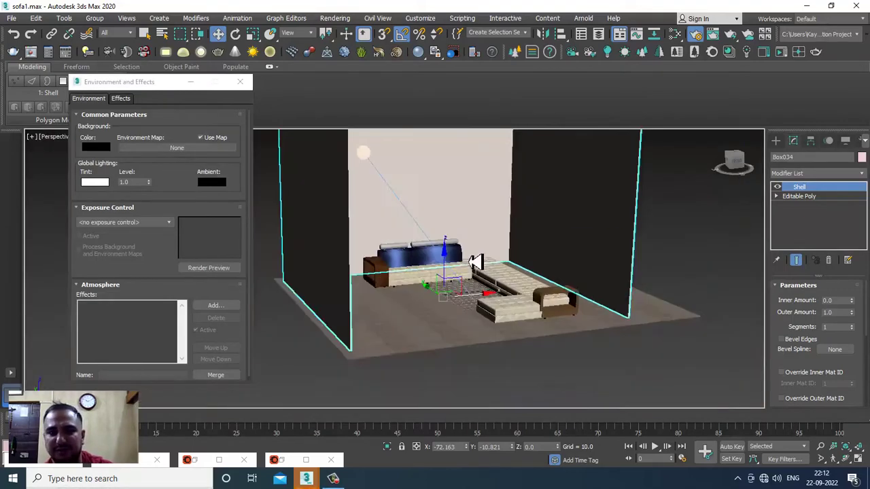
pyautogui.click(353, 180)
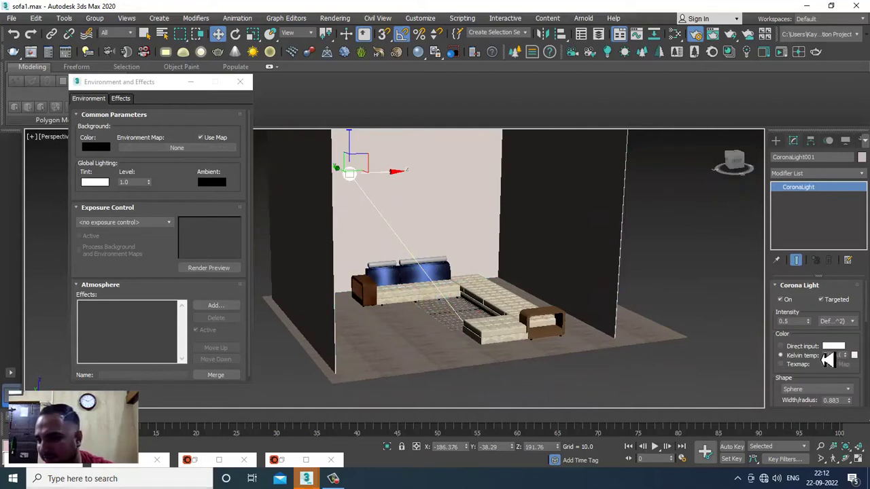
pyautogui.scroll(-5, 815, 342)
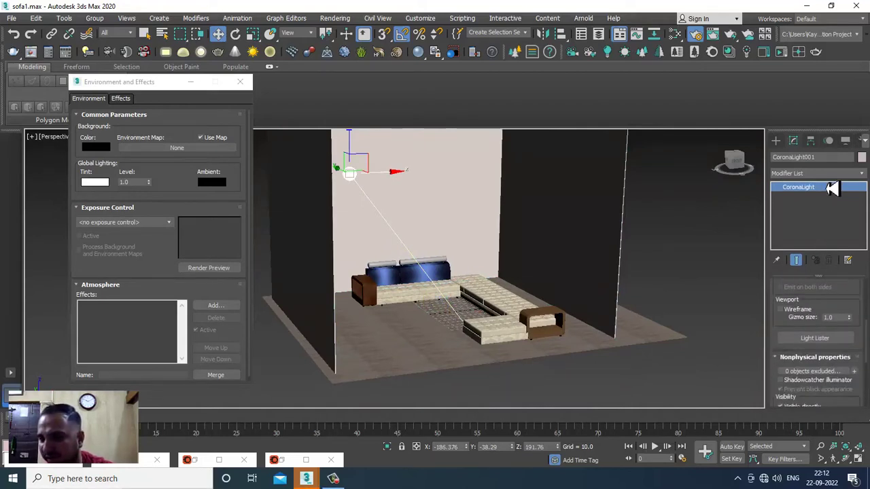
pyautogui.scroll(-3, 829, 173)
pyautogui.scroll(-3, 823, 339)
pyautogui.scroll(2, 825, 359)
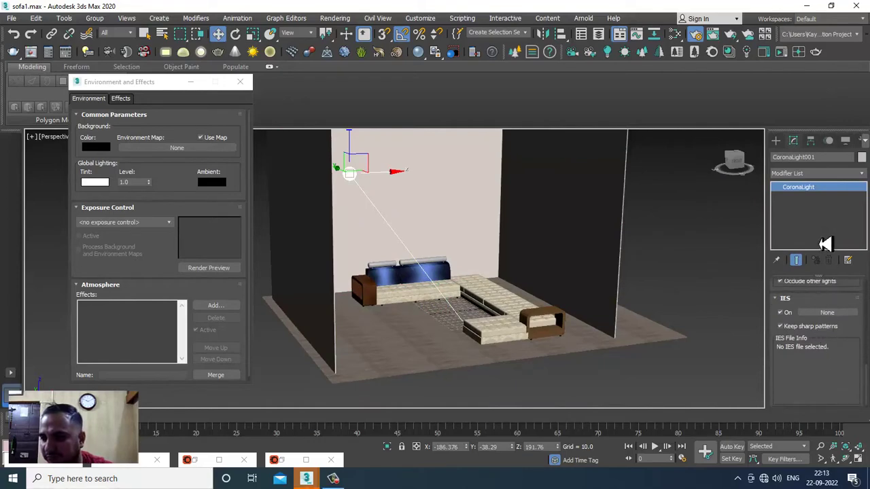
pyautogui.scroll(3, 841, 291)
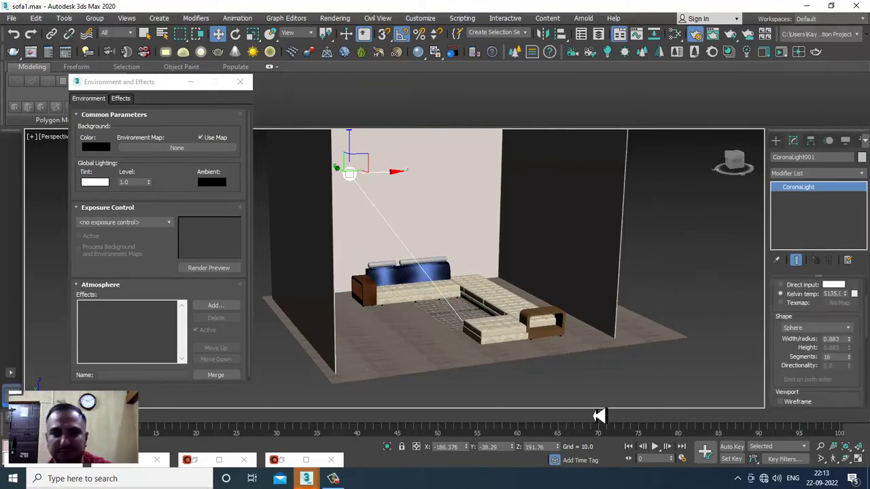
pyautogui.scroll(3, 529, 320)
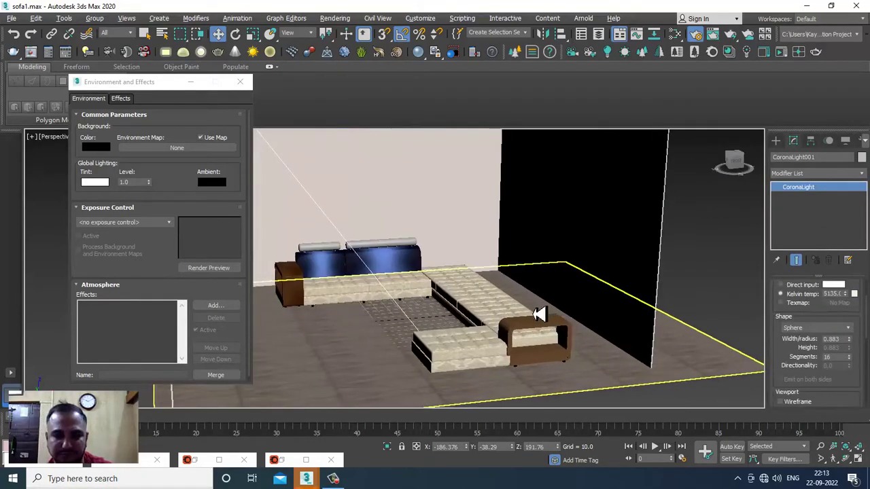
# Step: Assign a Bitmap environment map using the 8b27b207f8670f32b69a53260052 JPEG image from the Desktop
pyautogui.click(177, 148)
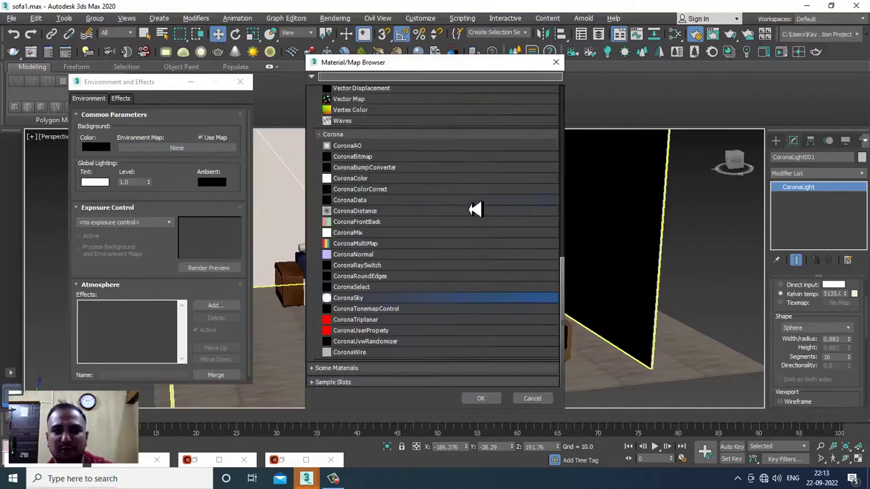
pyautogui.scroll(15, 474, 210)
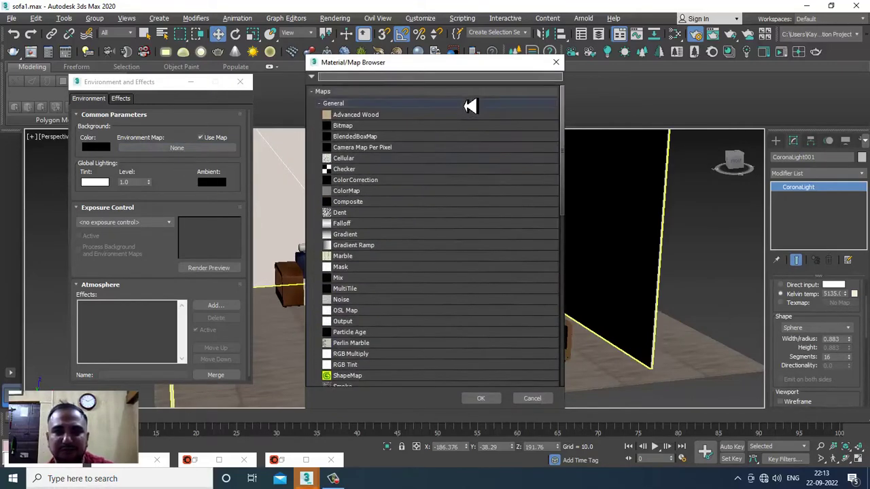
pyautogui.doubleClick(361, 127)
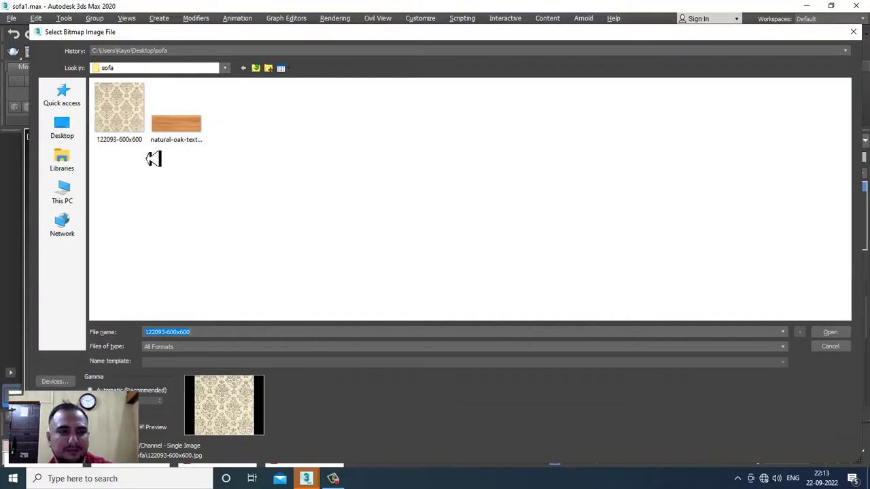
pyautogui.click(61, 129)
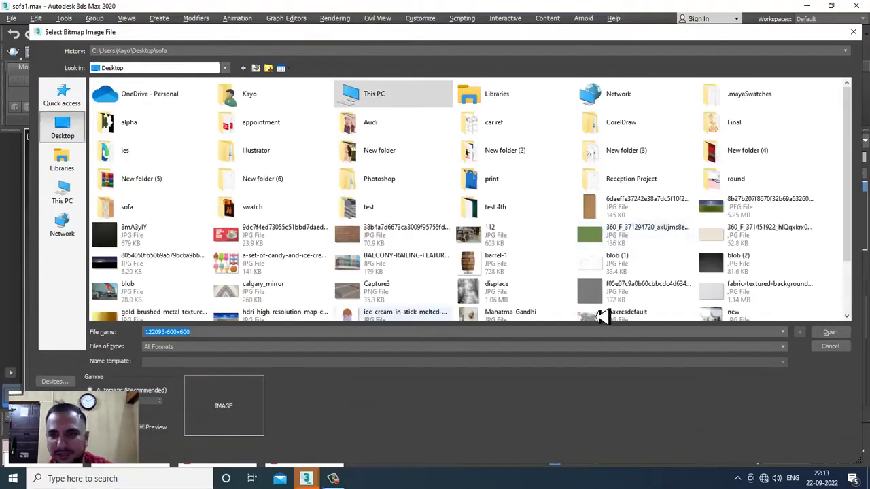
pyautogui.doubleClick(727, 207)
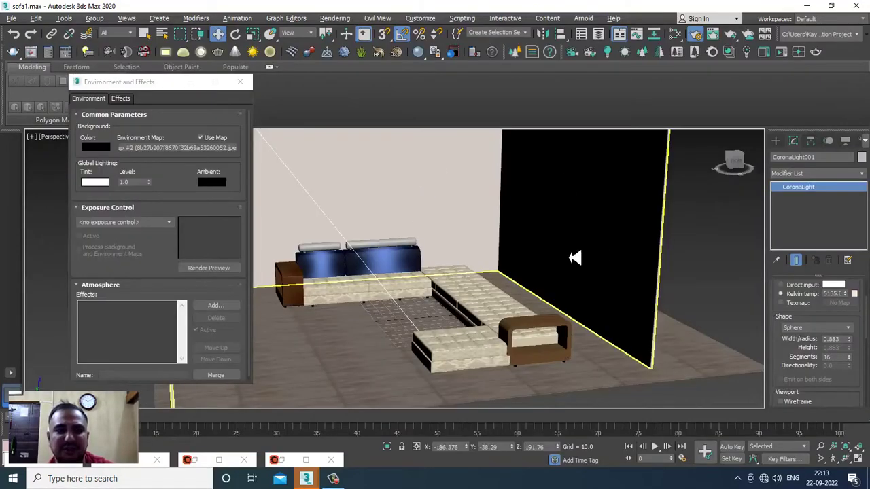
# Step: Render the perspective view of the room and inspect the sofa up close in the maximized frame buffer
pyautogui.scroll(4, 421, 191)
pyautogui.scroll(-3, 447, 243)
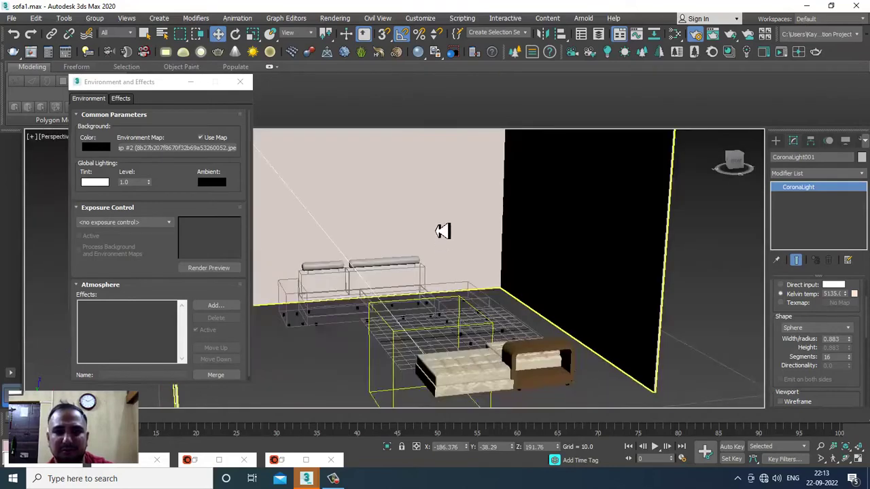
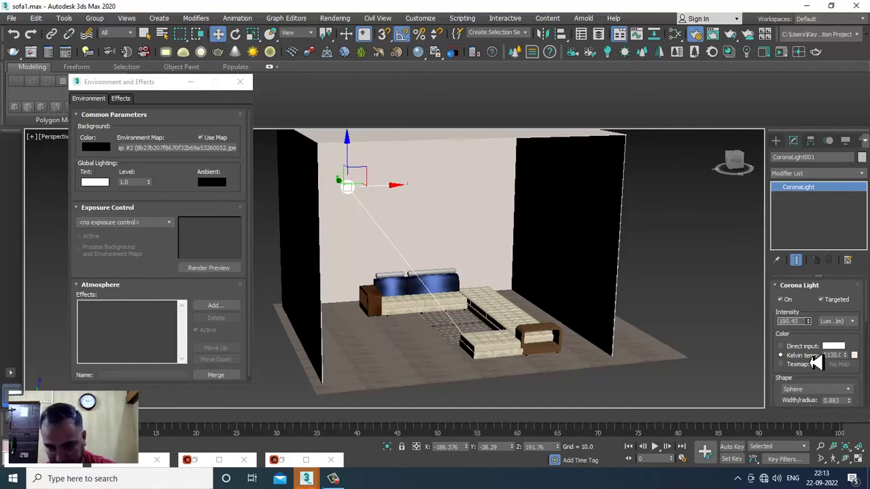
pyautogui.scroll(5, 533, 344)
pyautogui.hotkey('shift', 'q')
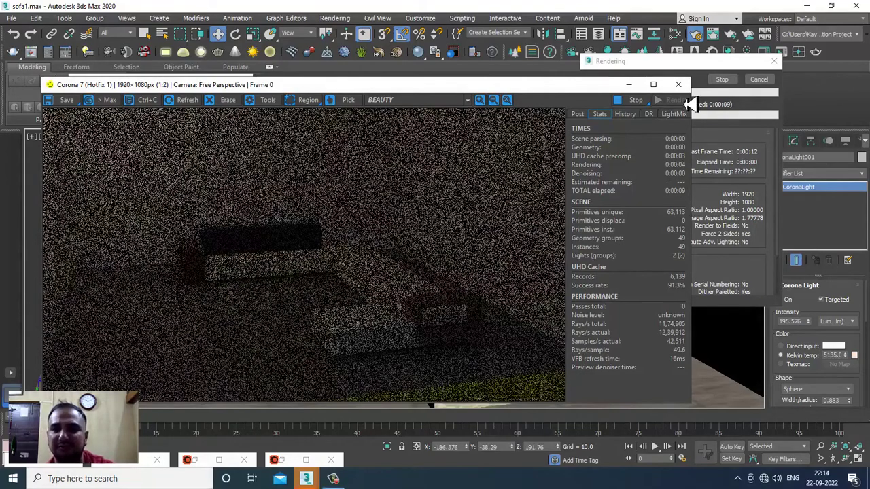
pyautogui.click(653, 84)
pyautogui.scroll(1, 403, 275)
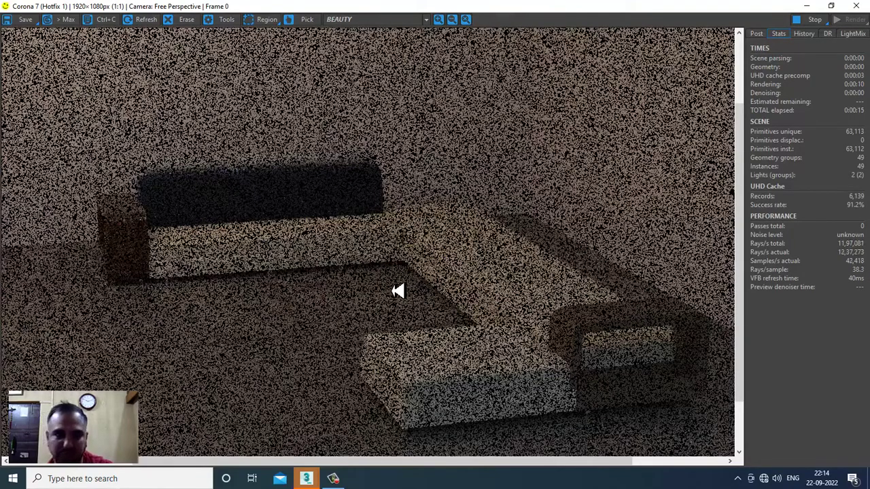
pyautogui.scroll(-1, 398, 291)
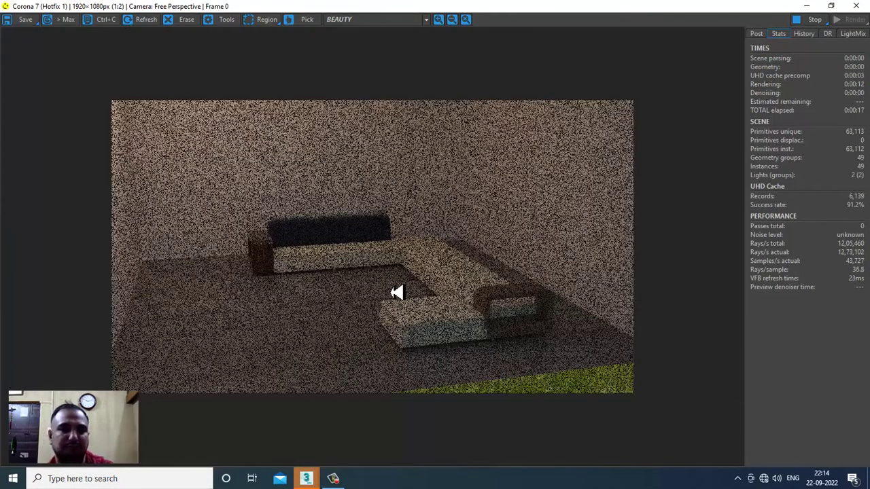
pyautogui.scroll(1, 397, 292)
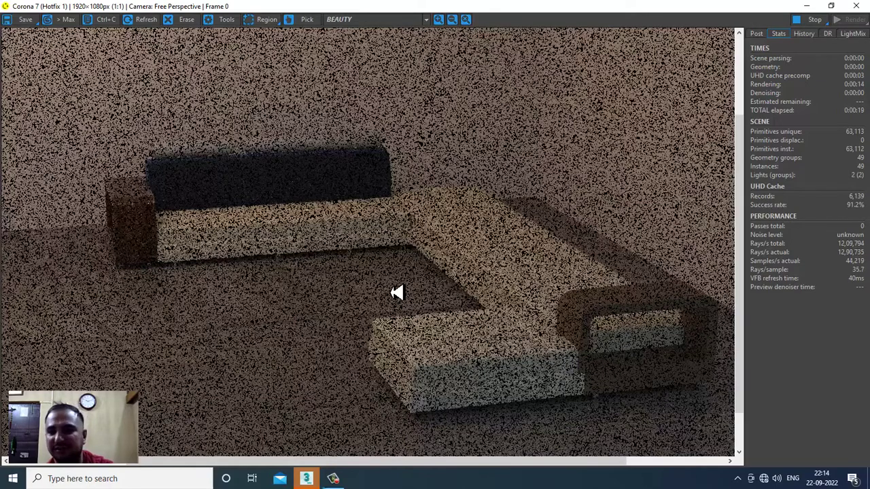
# Step: Raise the render's tone mapping exposure to 0.076 EV
pyautogui.click(757, 34)
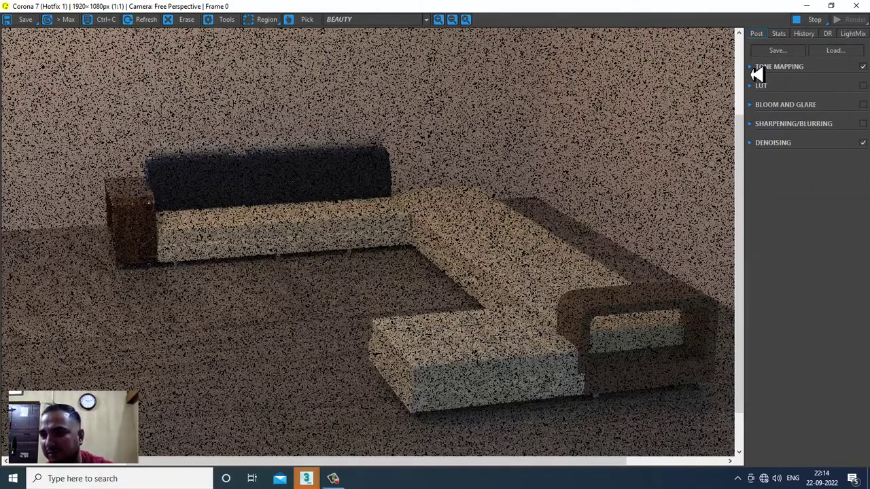
pyautogui.click(756, 68)
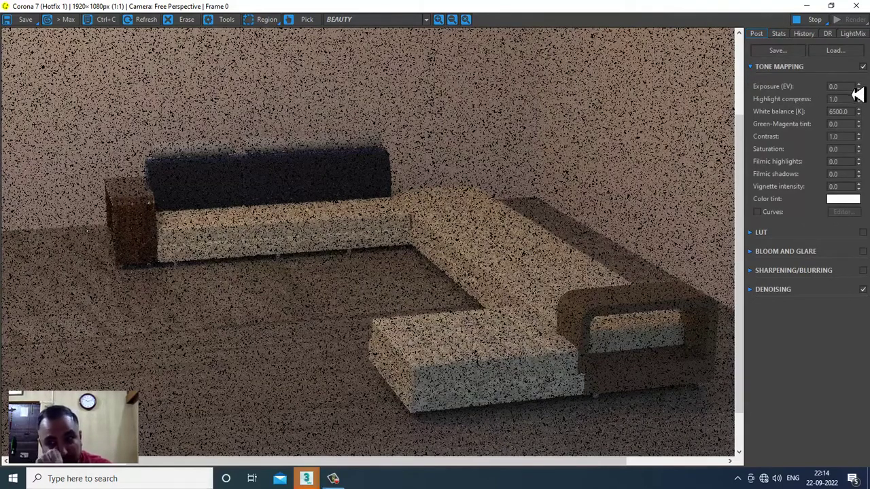
pyautogui.moveTo(859, 88); pyautogui.dragTo(859, 86)
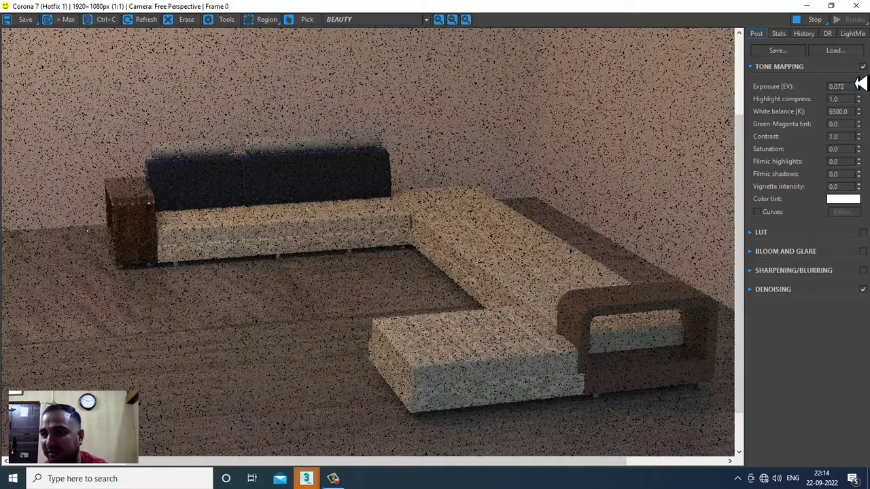
pyautogui.moveTo(861, 87); pyautogui.dragTo(862, 84)
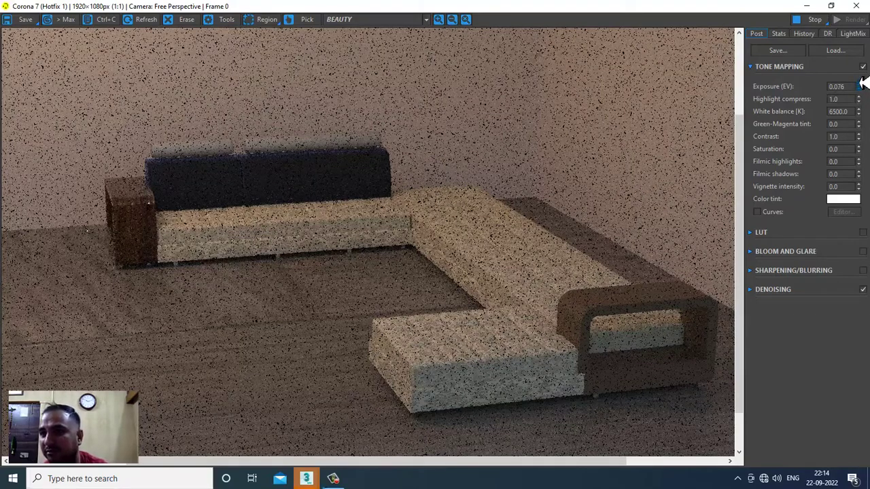
# Step: Check the render's distributed rendering, LightMix and statistics information
pyautogui.click(827, 34)
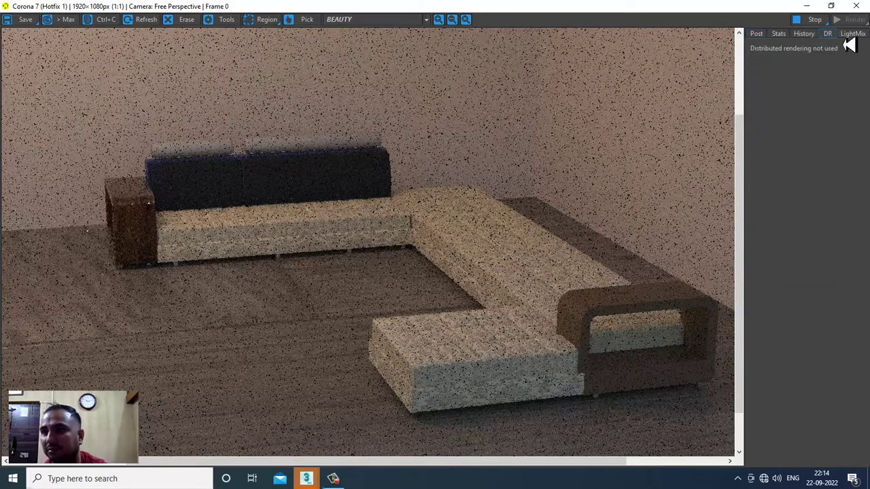
pyautogui.click(849, 36)
pyautogui.click(781, 35)
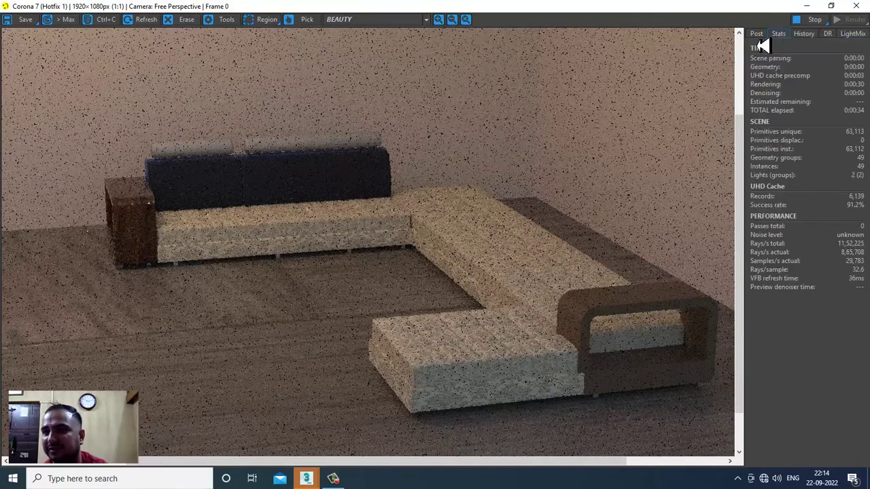
# Step: Enable bloom and glare for the render, with size 18.054 and bloom intensity 1.016
pyautogui.click(758, 35)
pyautogui.click(758, 235)
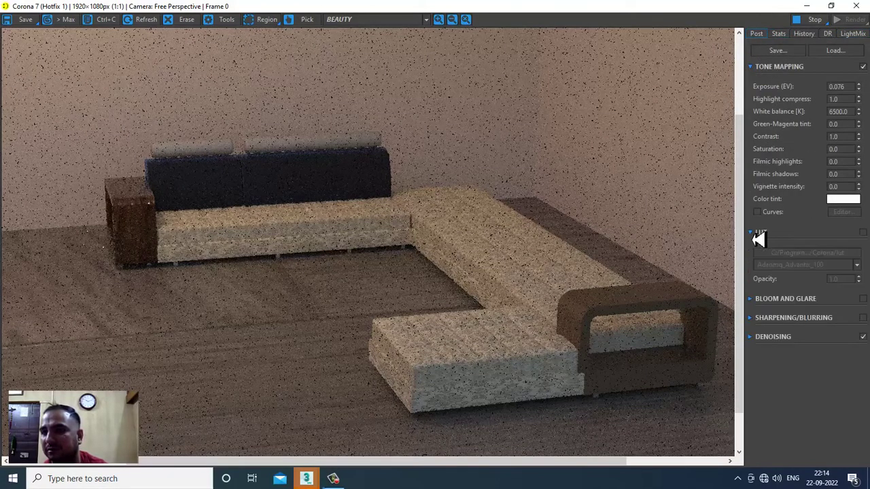
pyautogui.click(756, 300)
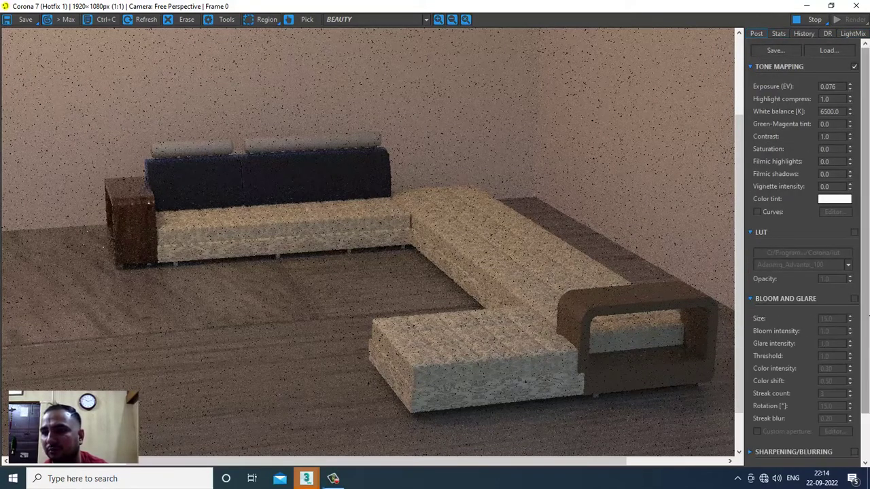
pyautogui.click(855, 299)
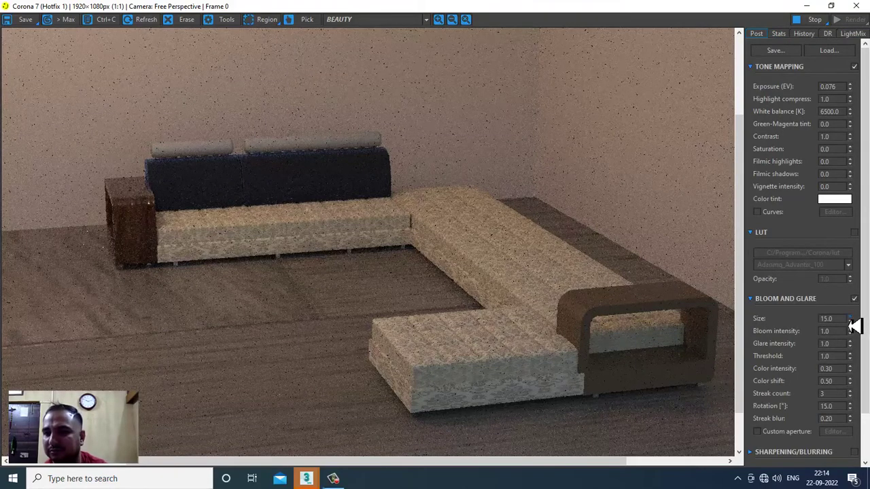
pyautogui.moveTo(848, 323); pyautogui.dragTo(861, 293)
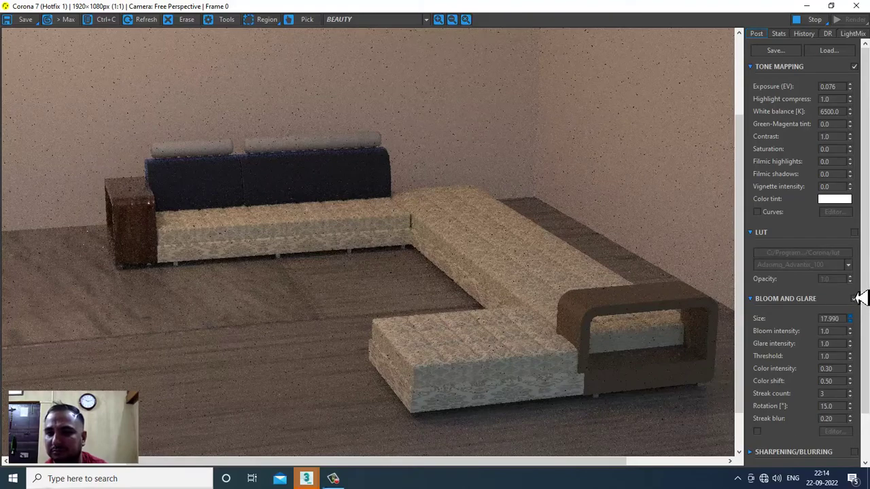
pyautogui.moveTo(859, 331)
pyautogui.mouseDown()
pyautogui.moveTo(860, 344)
pyautogui.moveTo(857, 333)
pyautogui.mouseUp()
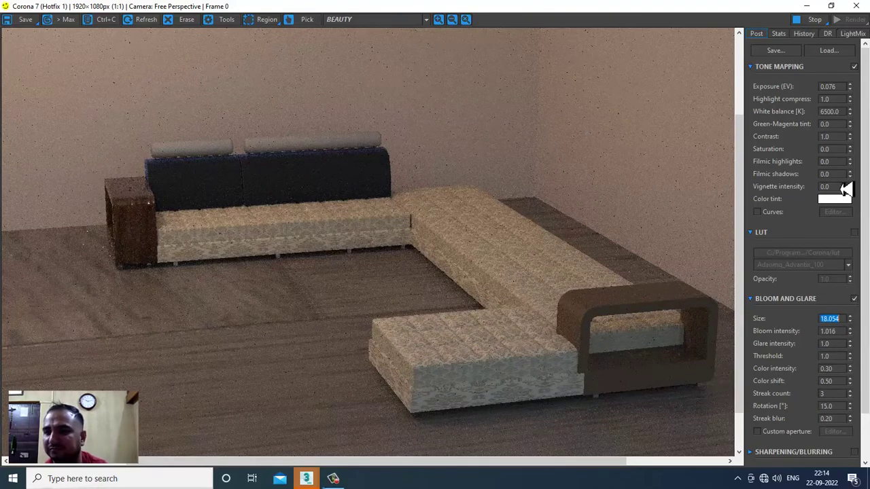
# Step: Raise the render's tone mapping exposure to 1.093 EV and set its white balance to 7901.979 K
pyautogui.moveTo(852, 87); pyautogui.dragTo(869, 230)
pyautogui.moveTo(858, 6); pyautogui.dragTo(858, 7)
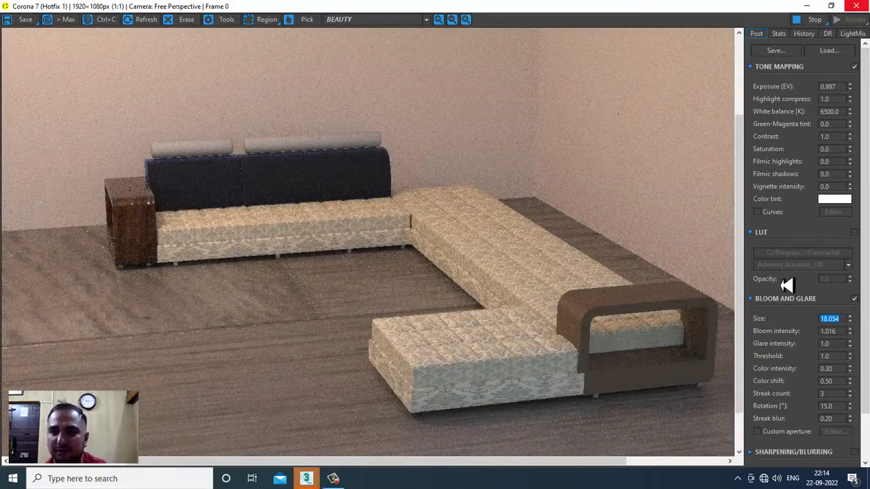
pyautogui.moveTo(849, 89); pyautogui.dragTo(865, 98)
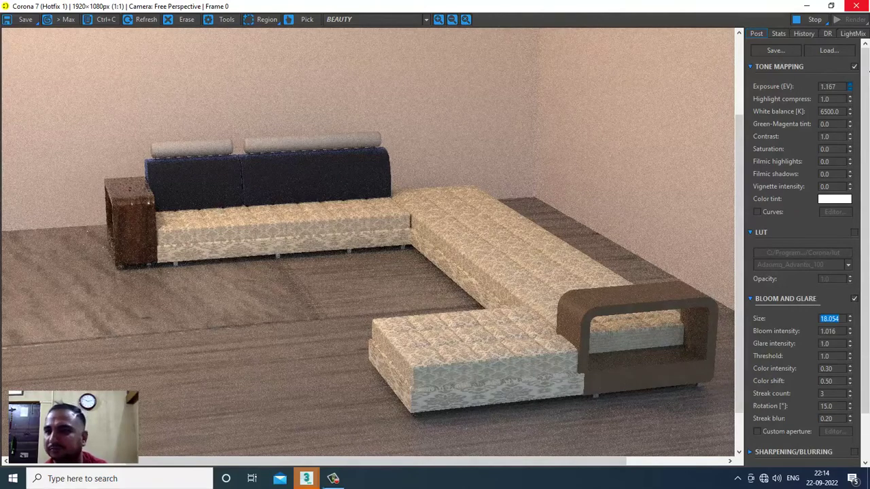
pyautogui.moveTo(869, 72); pyautogui.dragTo(868, 82)
pyautogui.moveTo(849, 113); pyautogui.dragTo(868, 104)
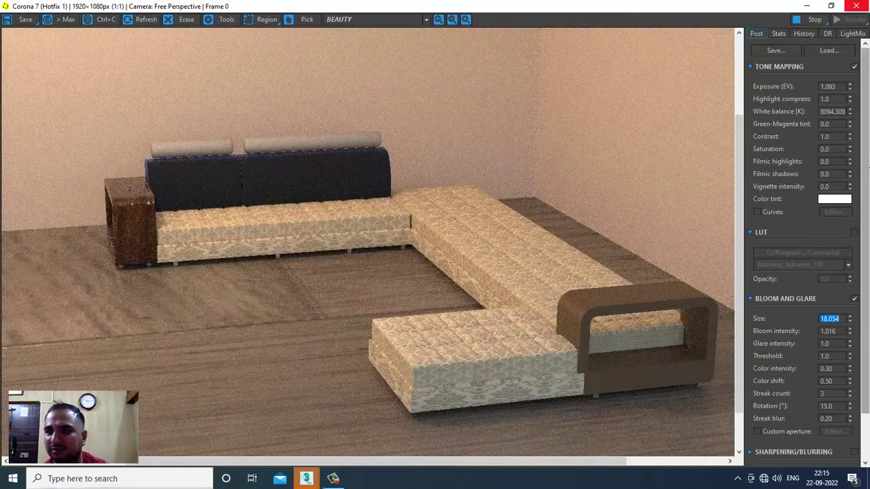
pyautogui.moveTo(858, 124); pyautogui.dragTo(860, 125)
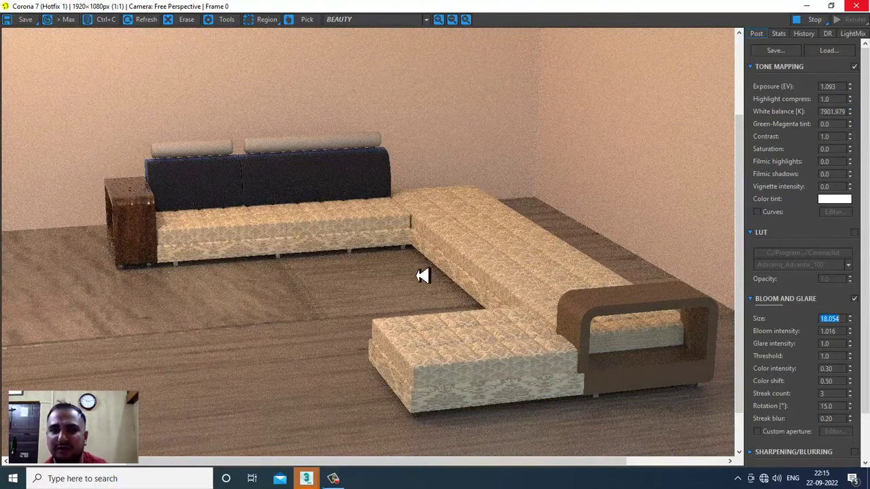
# Step: Inspect the brightened sofa render up close and as a whole image, and shrink the frame buffer window and move it aside
pyautogui.scroll(-1, 457, 250)
pyautogui.scroll(1, 450, 259)
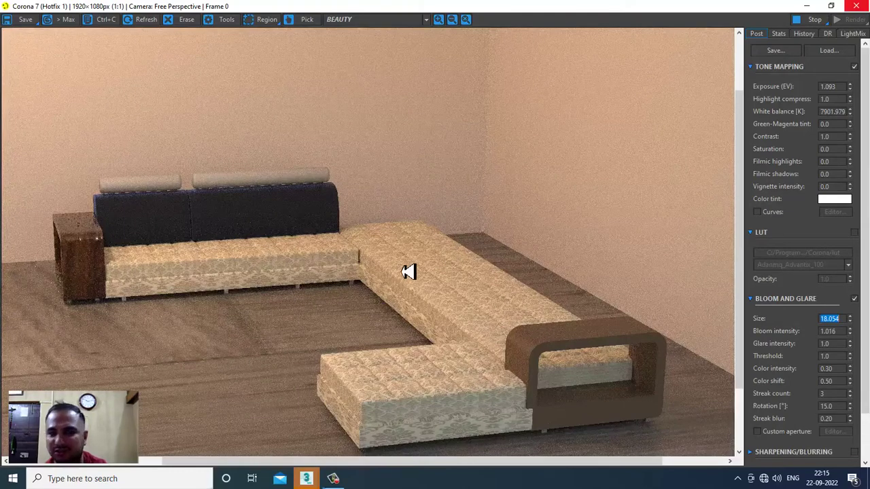
pyautogui.scroll(-4, 408, 272)
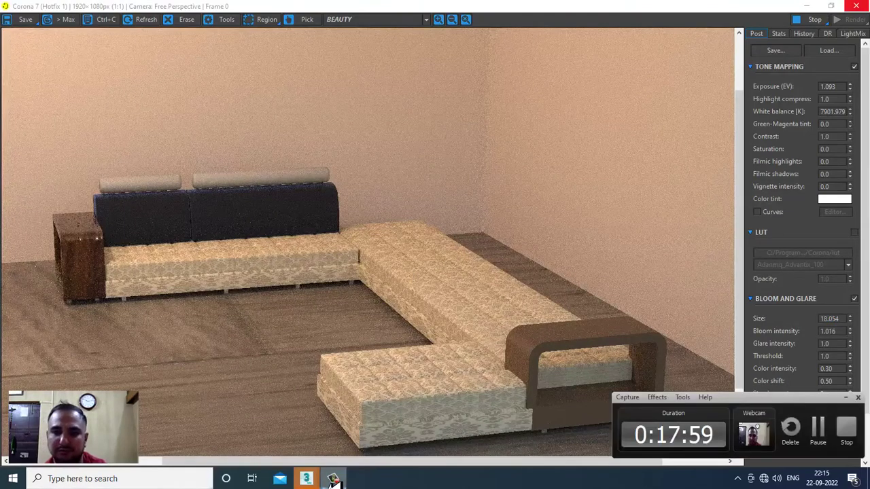
pyautogui.scroll(4, 479, 308)
pyautogui.moveTo(474, 281)
pyautogui.mouseDown()
pyautogui.moveTo(491, 279)
pyautogui.moveTo(471, 279)
pyautogui.mouseUp()
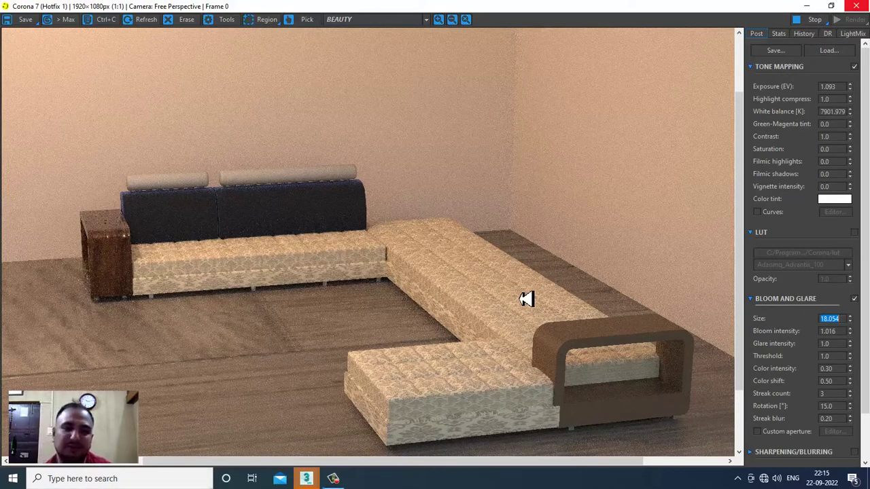
pyautogui.scroll(-1, 528, 263)
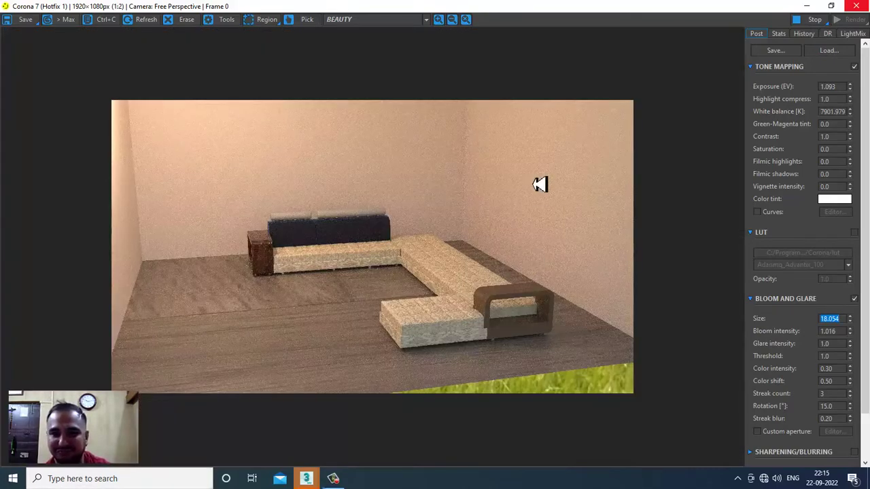
pyautogui.doubleClick(654, 11)
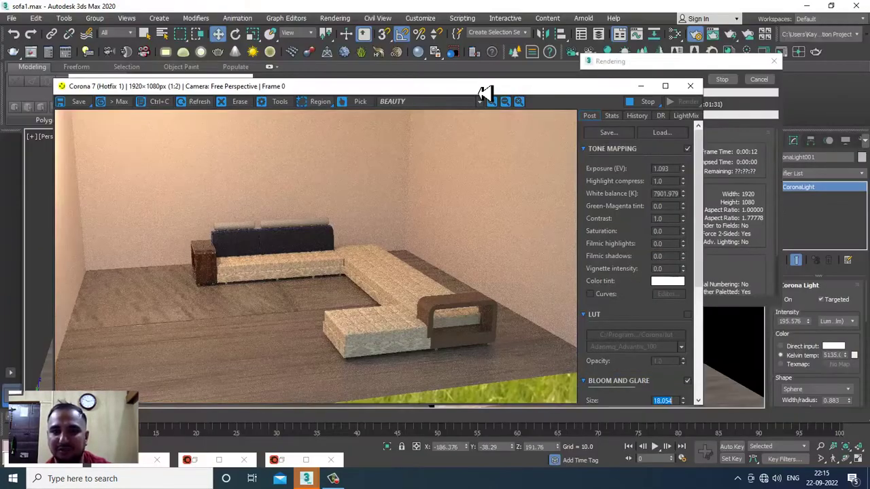
pyautogui.moveTo(513, 91); pyautogui.dragTo(352, 124)
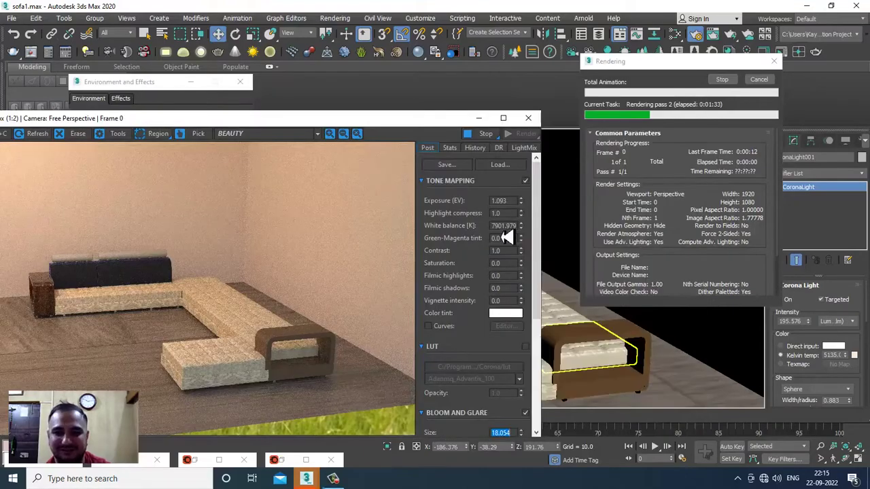